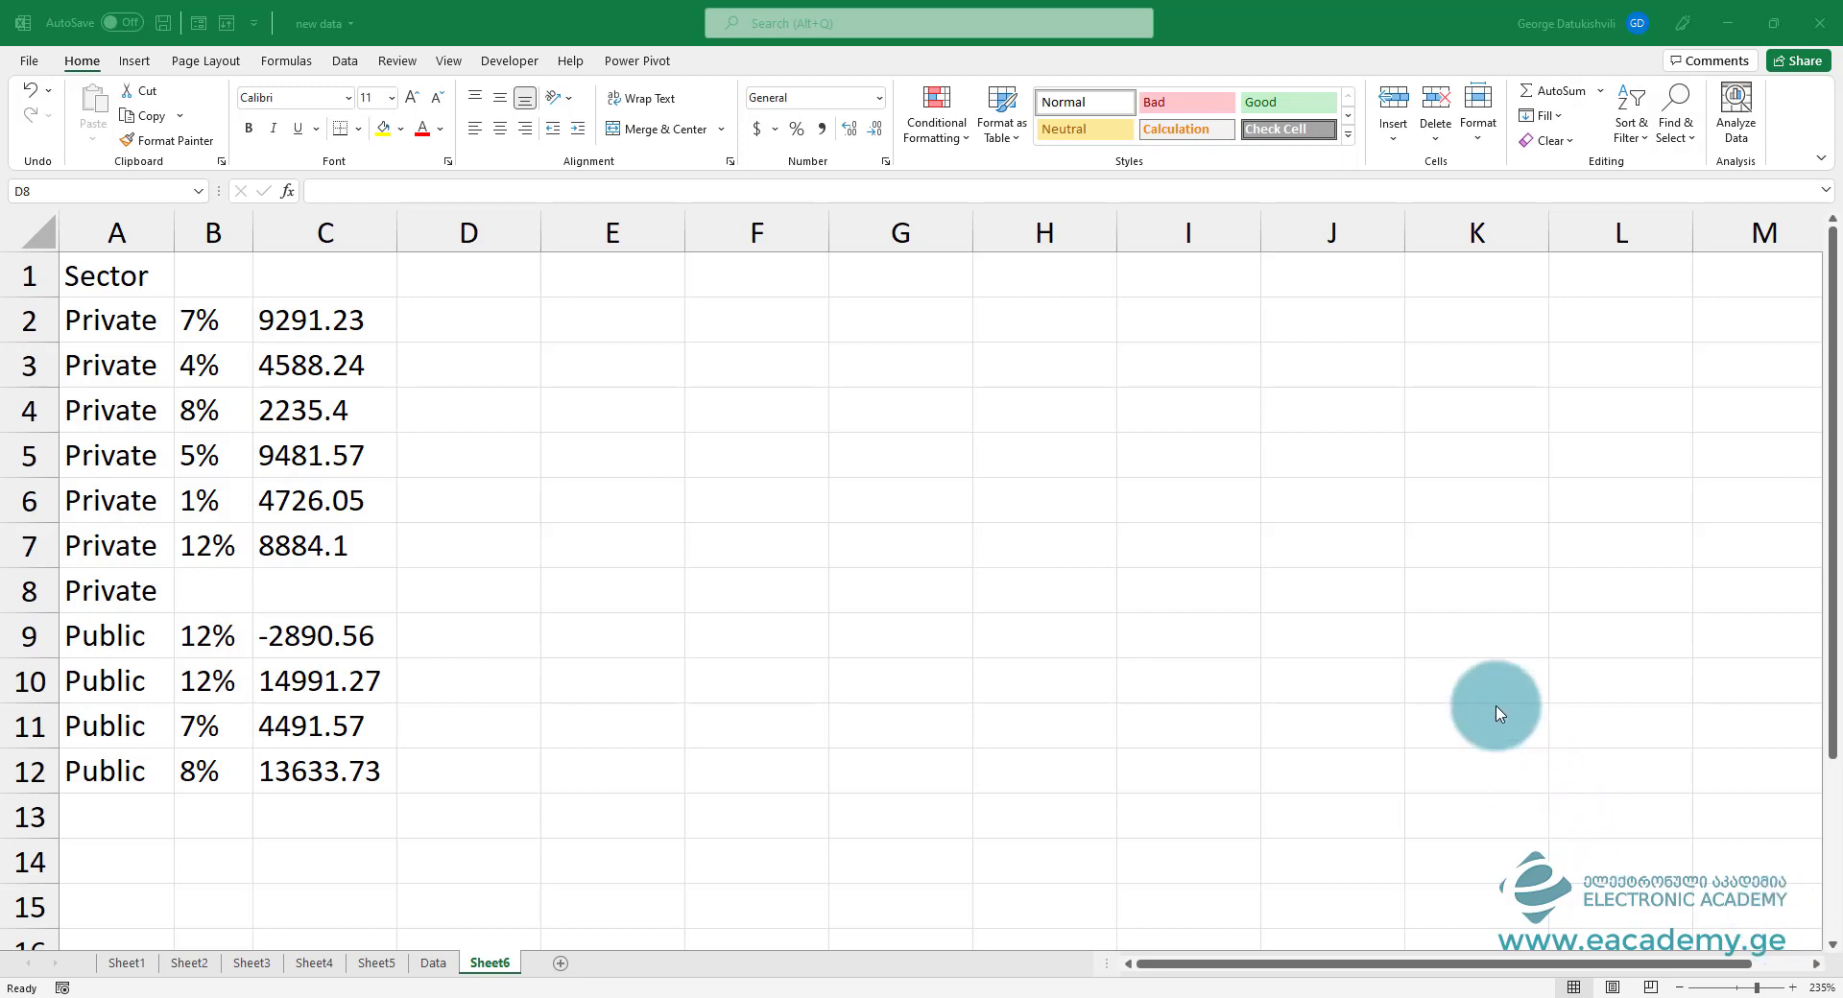
Step: Fill the entire column C and the entire row 4 with yellow
left_click(336, 234)
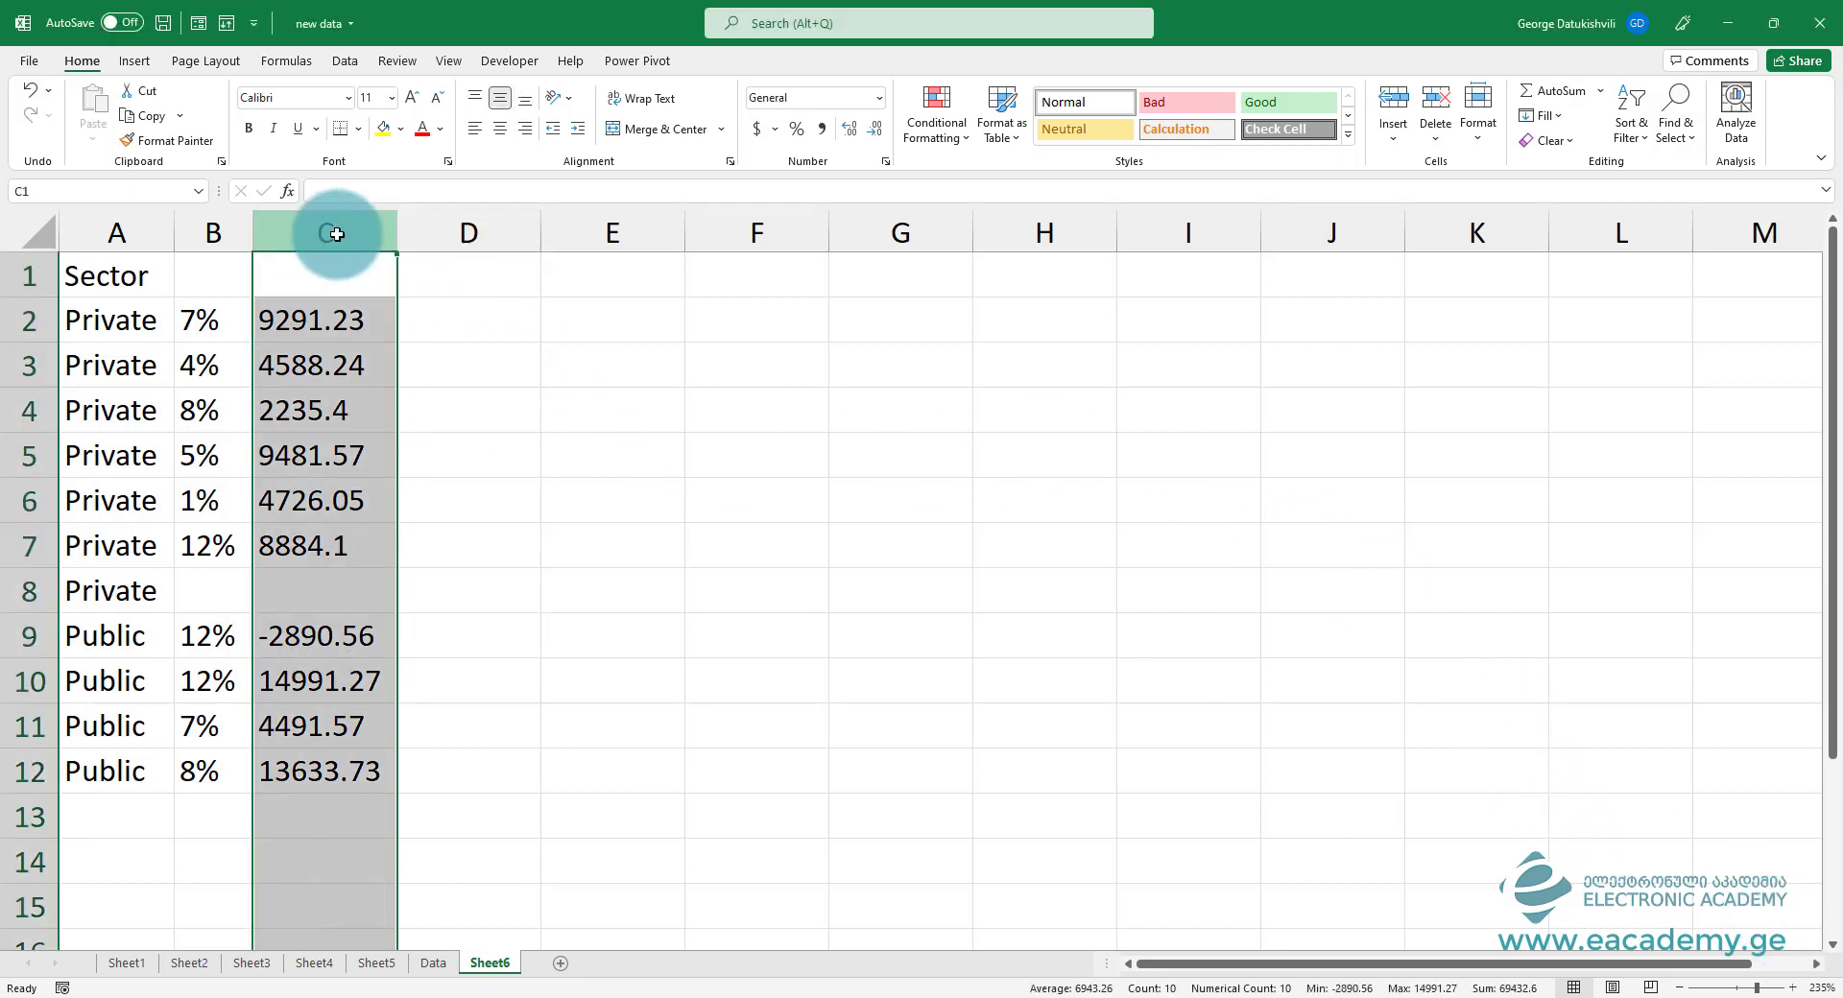
left_click(383, 128)
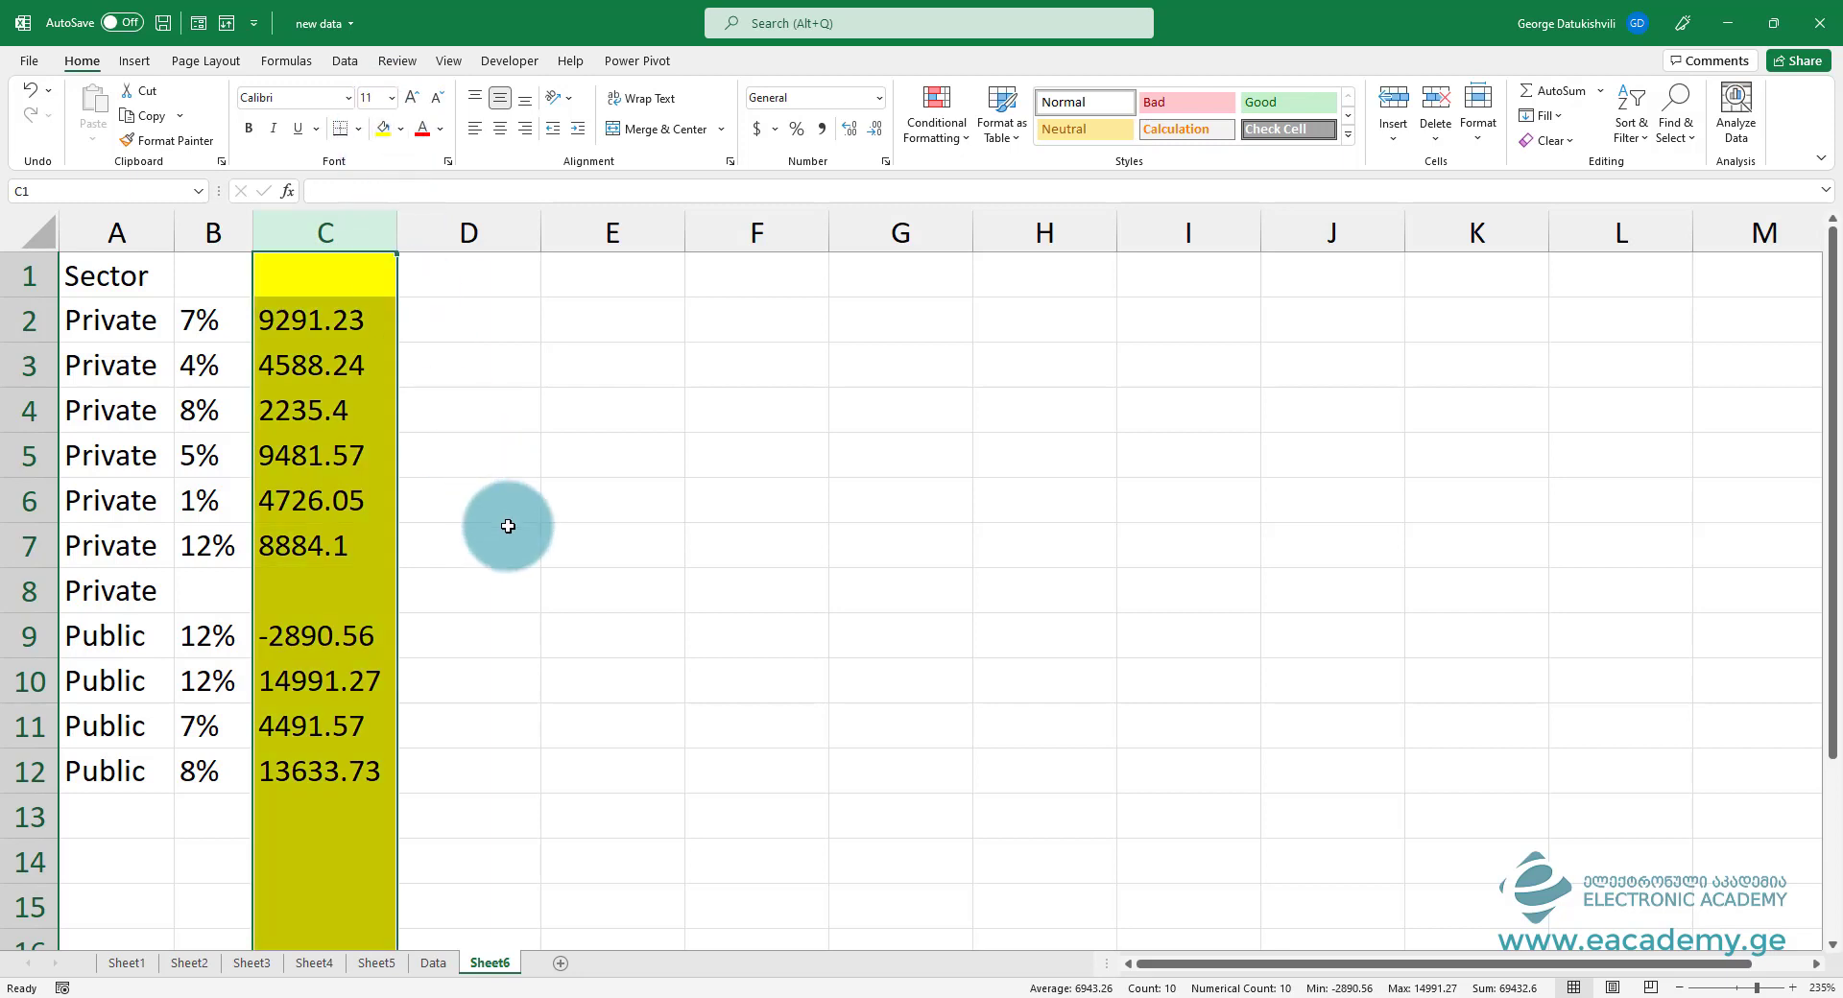
scroll(403, 672, "down", 15)
scroll(377, 633, "up", 15)
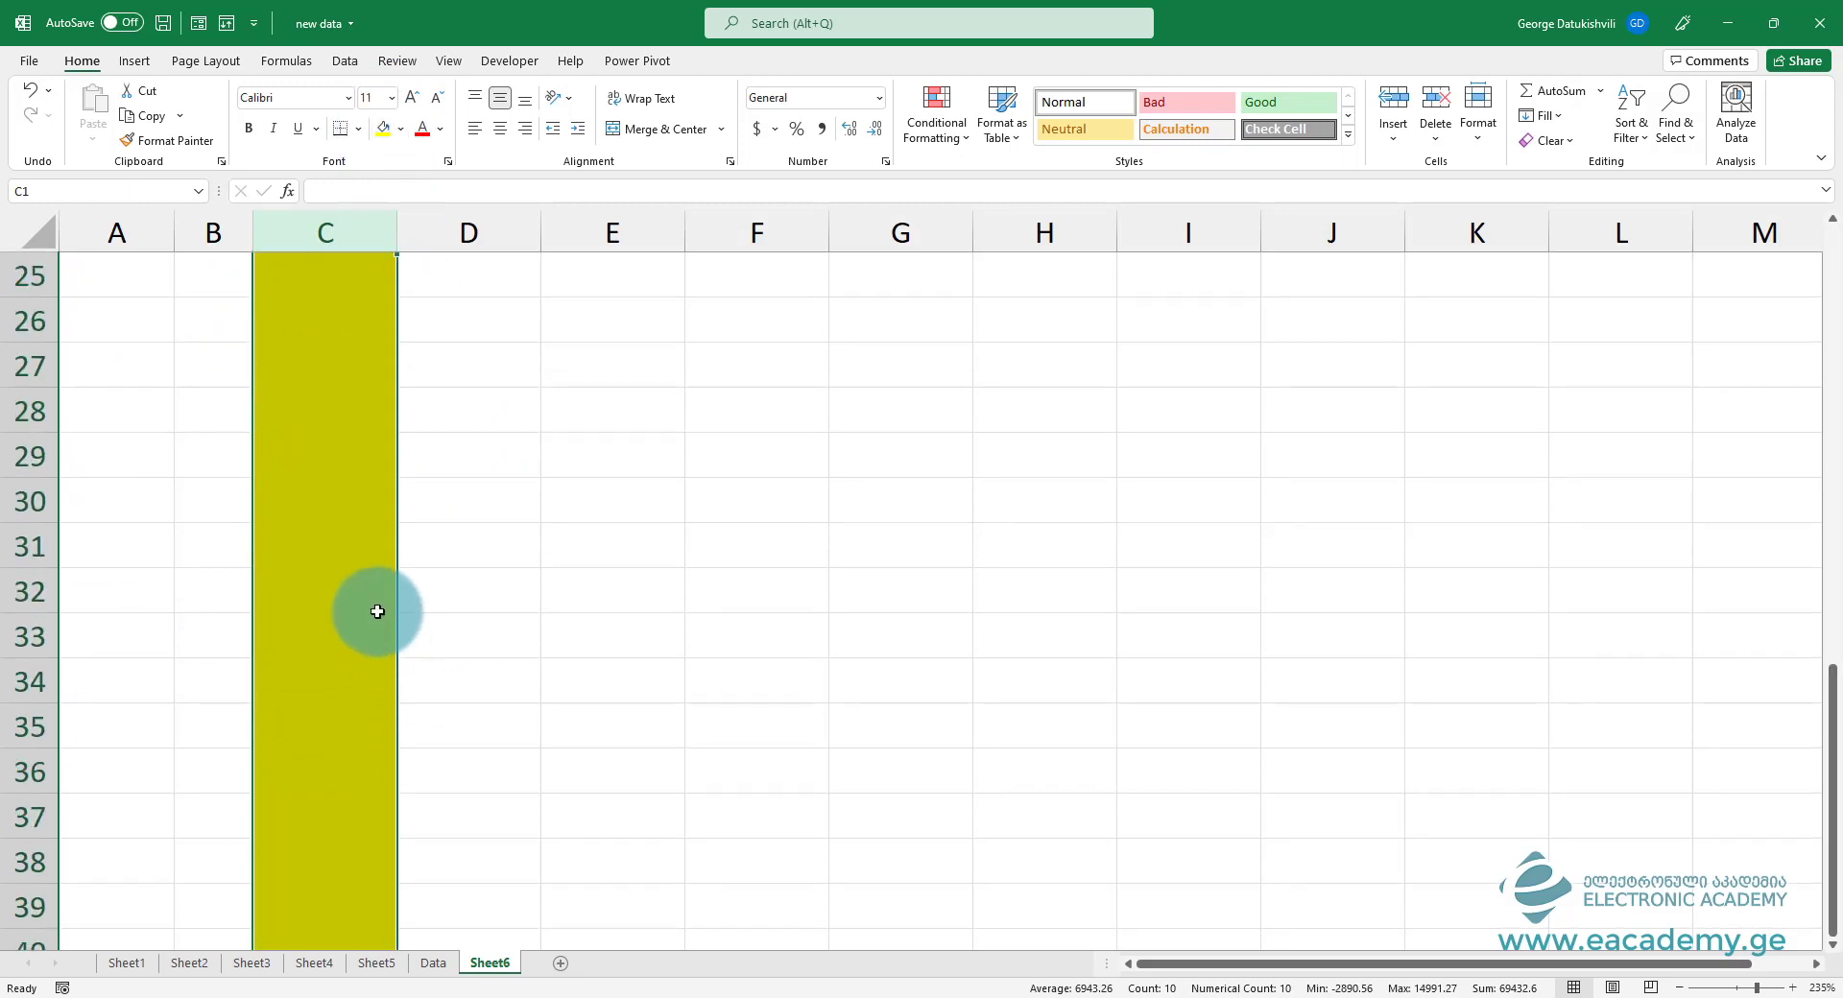
left_click(376, 541)
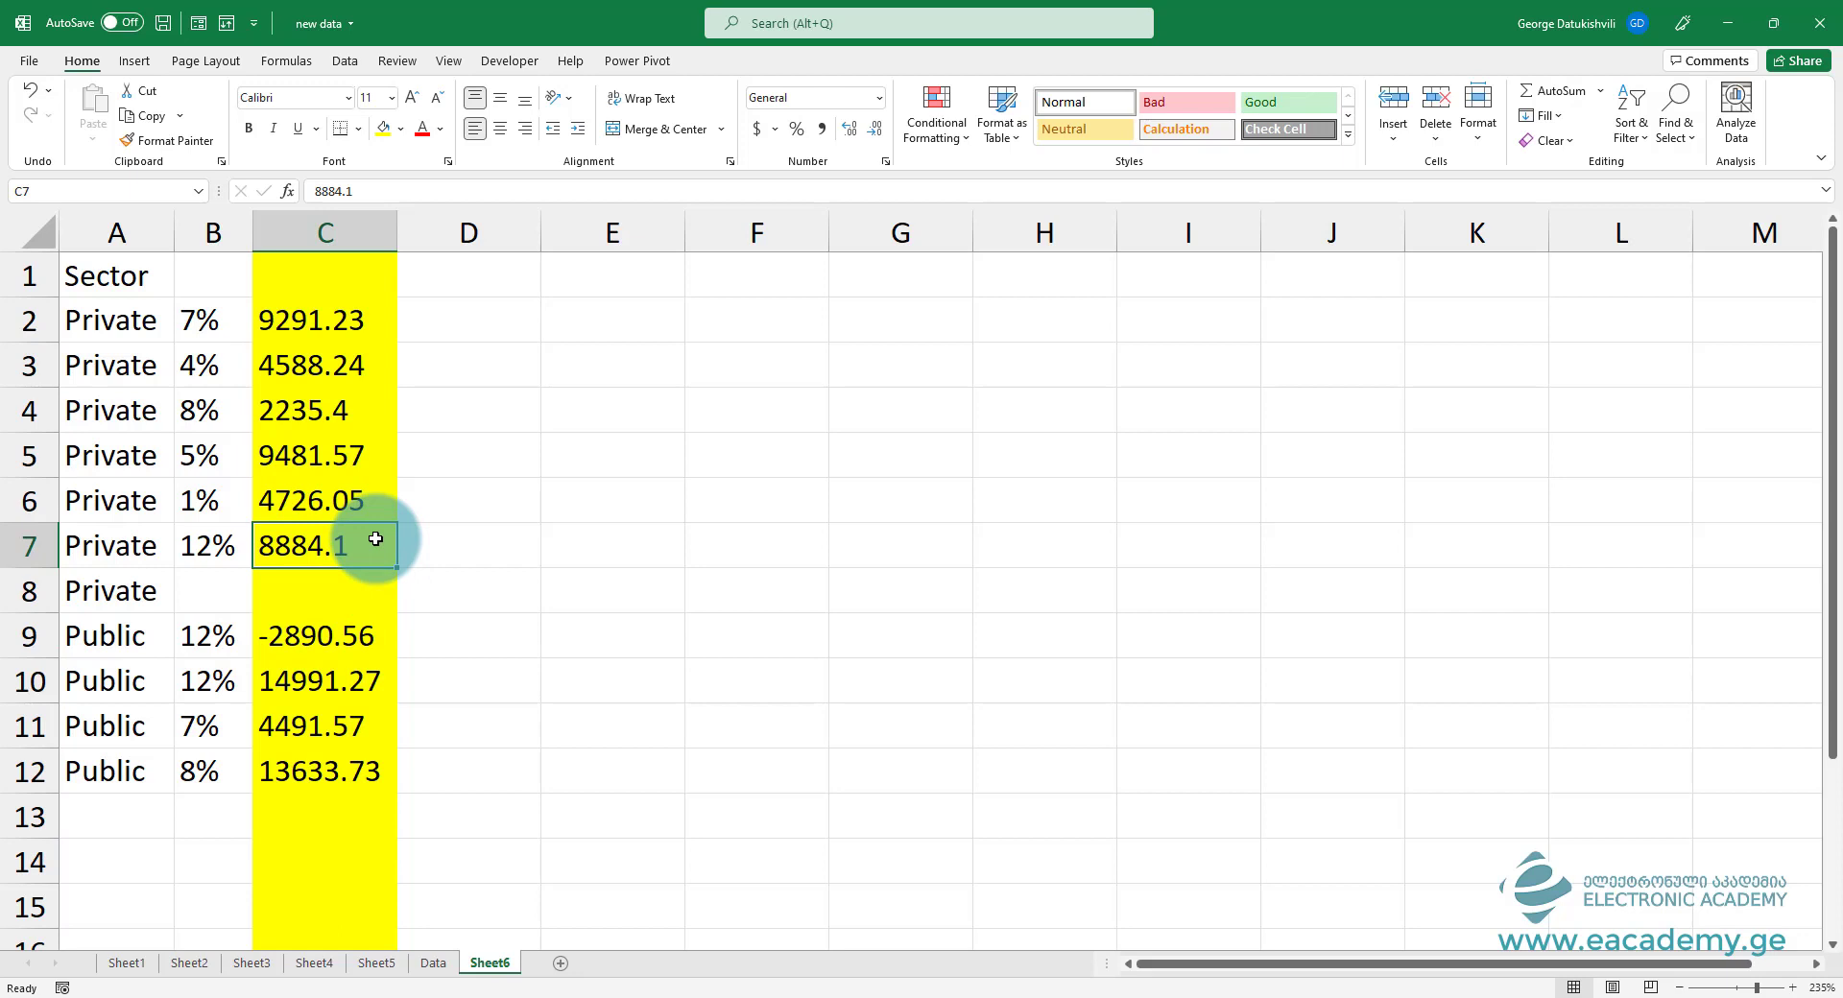
left_click(31, 408)
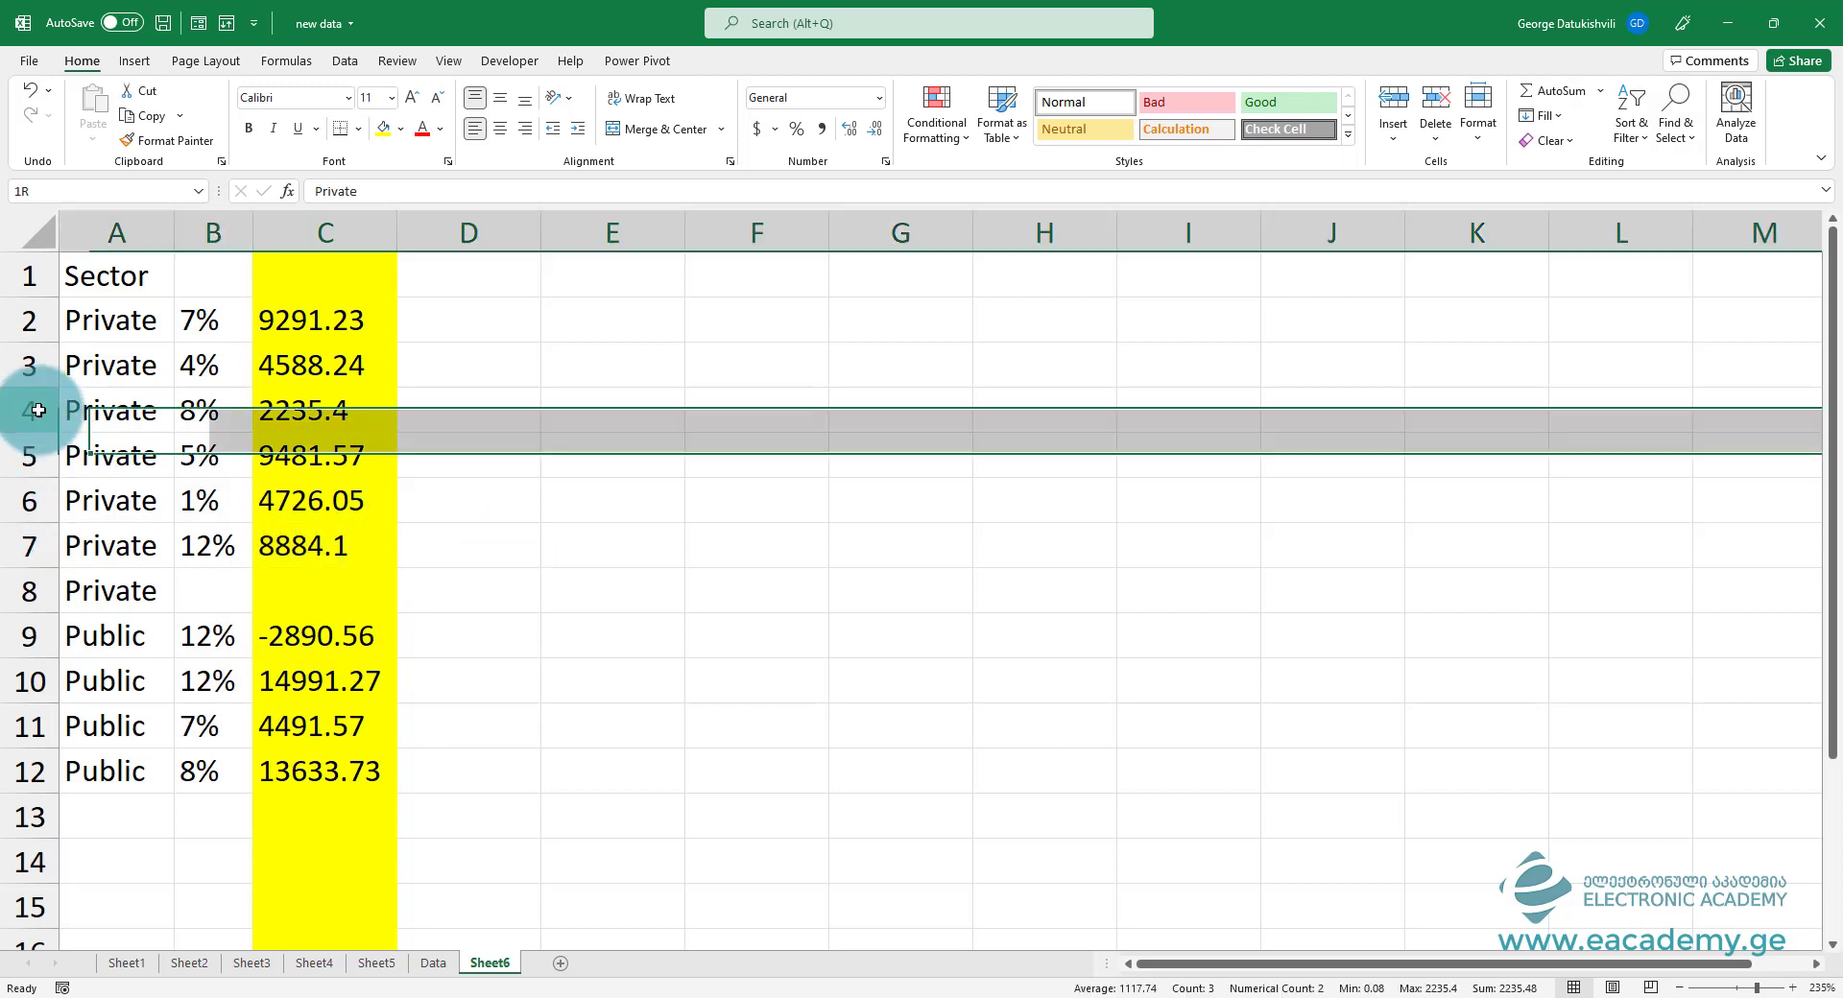
left_click(384, 130)
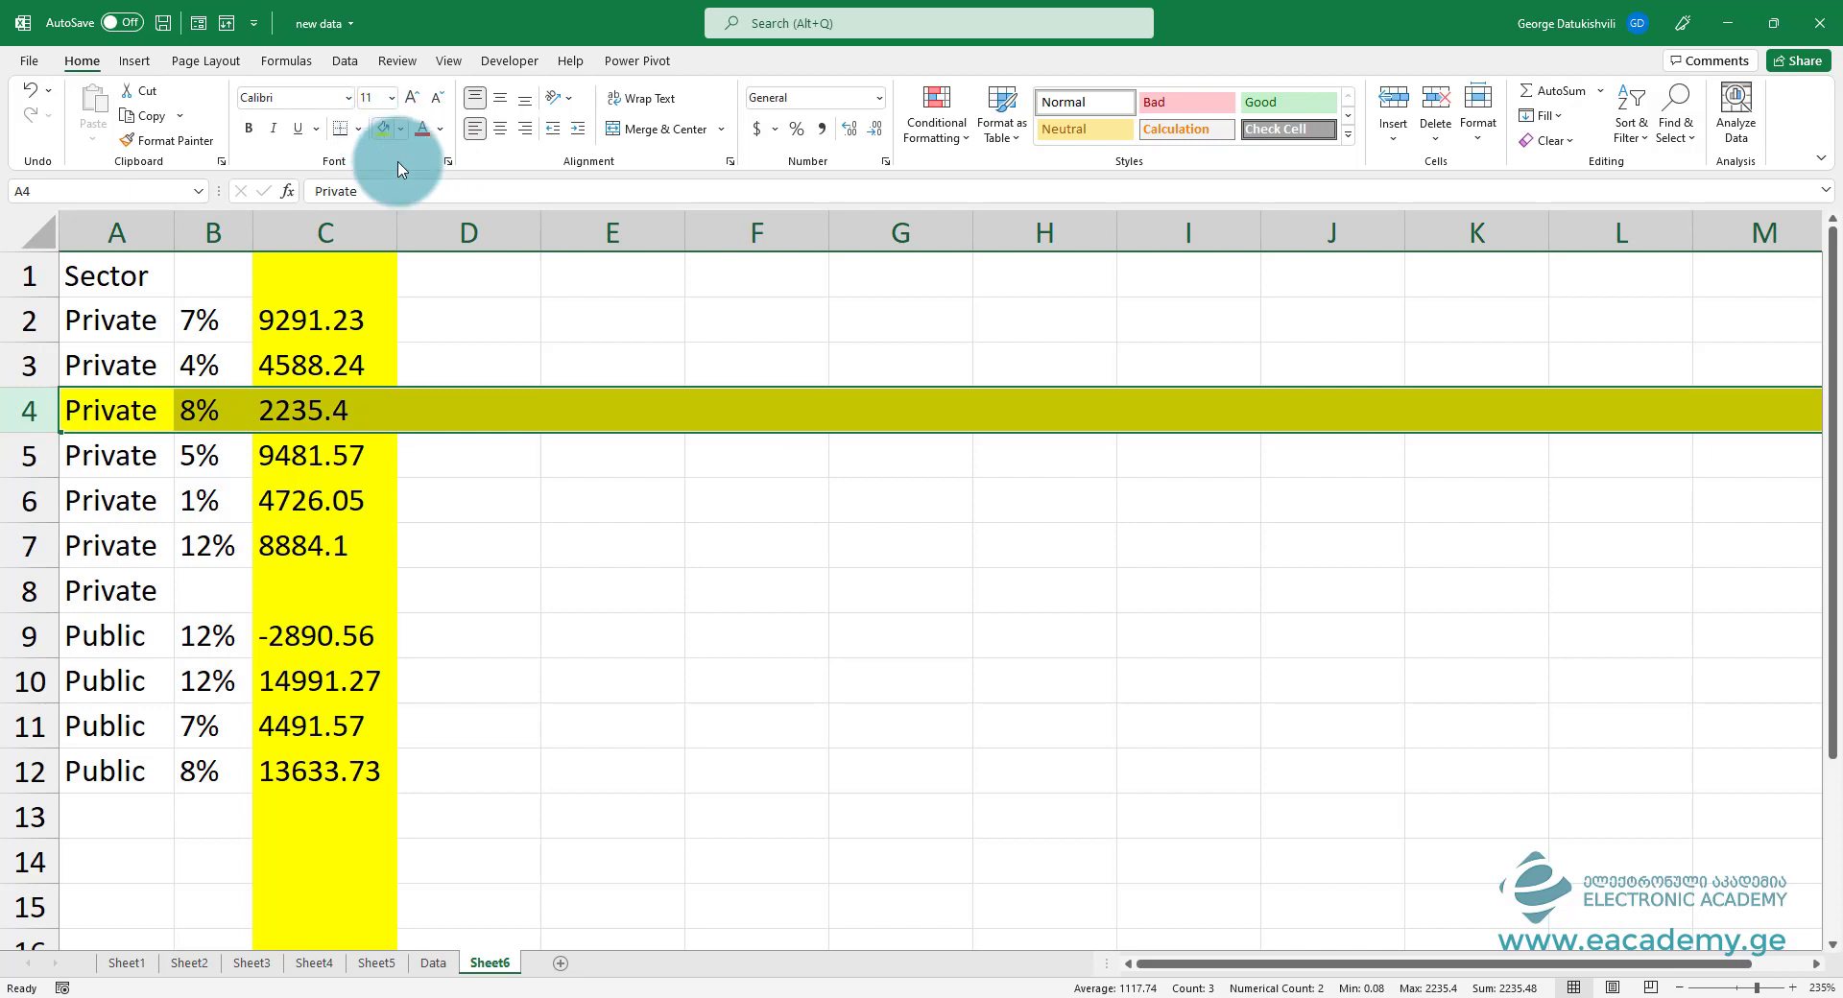
Step: Undo the yellow fills on row 4 and column C
key("ctrl+z")
key("ctrl+z")
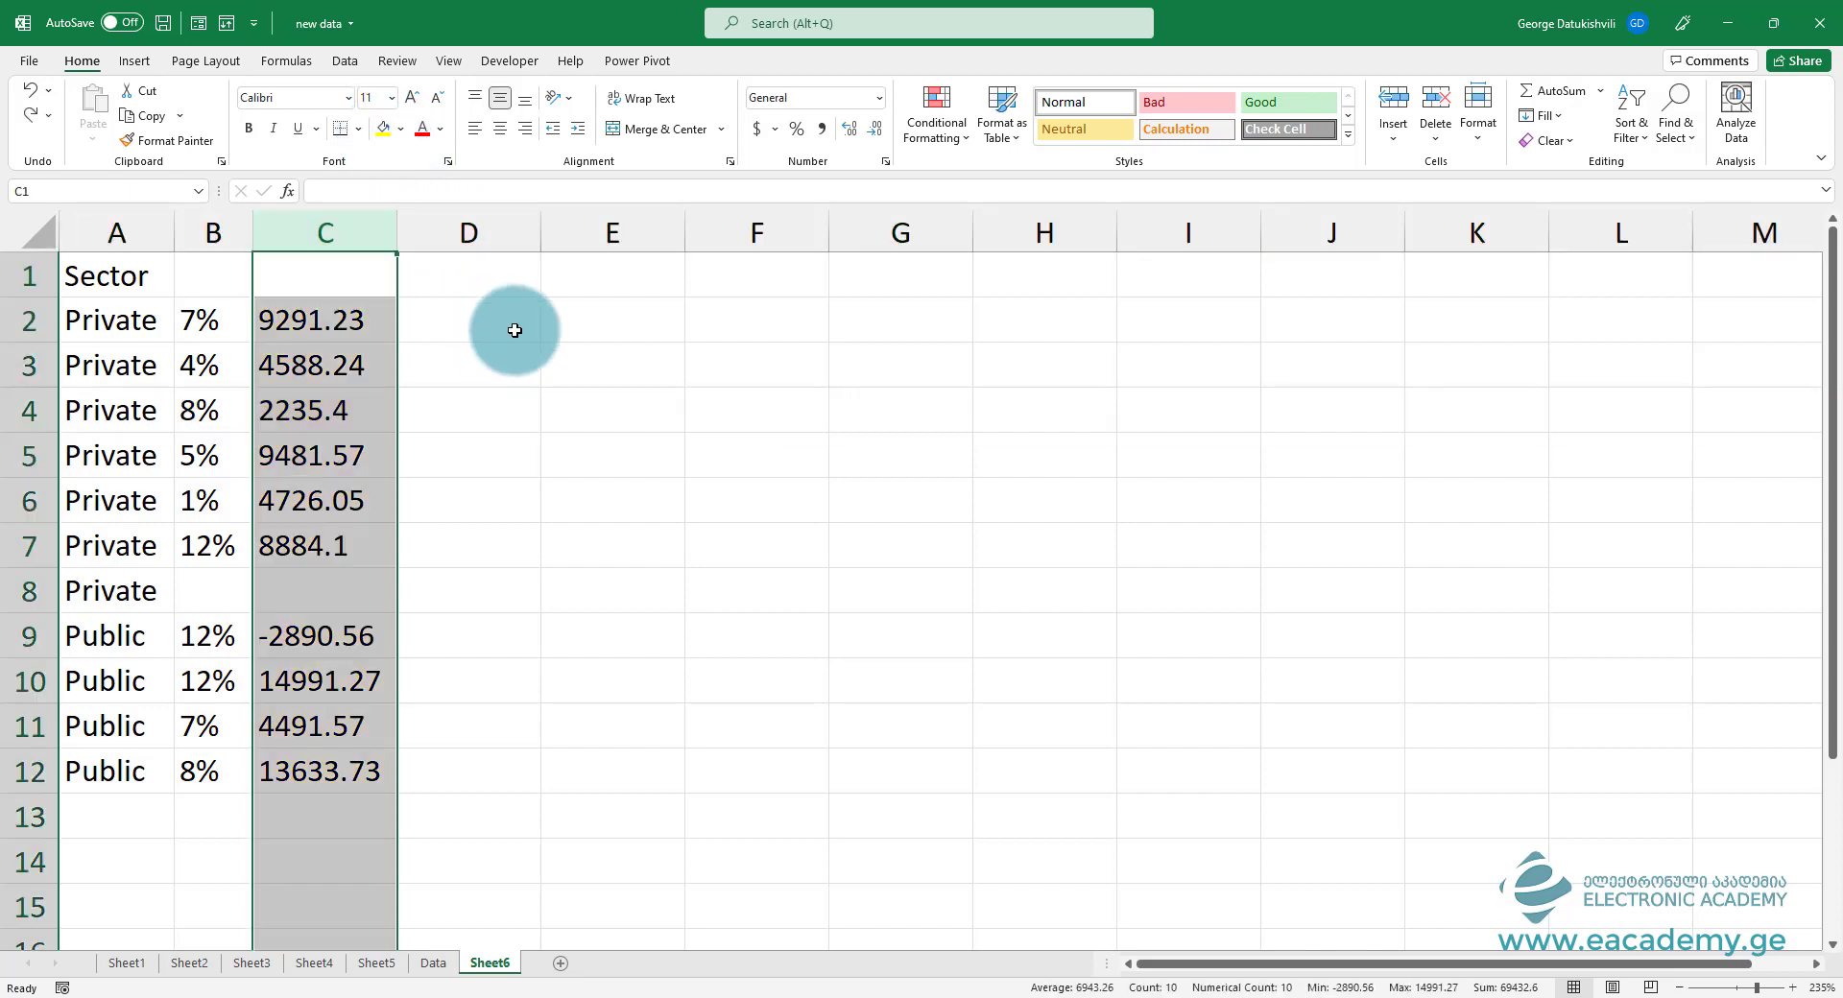
left_click(509, 328)
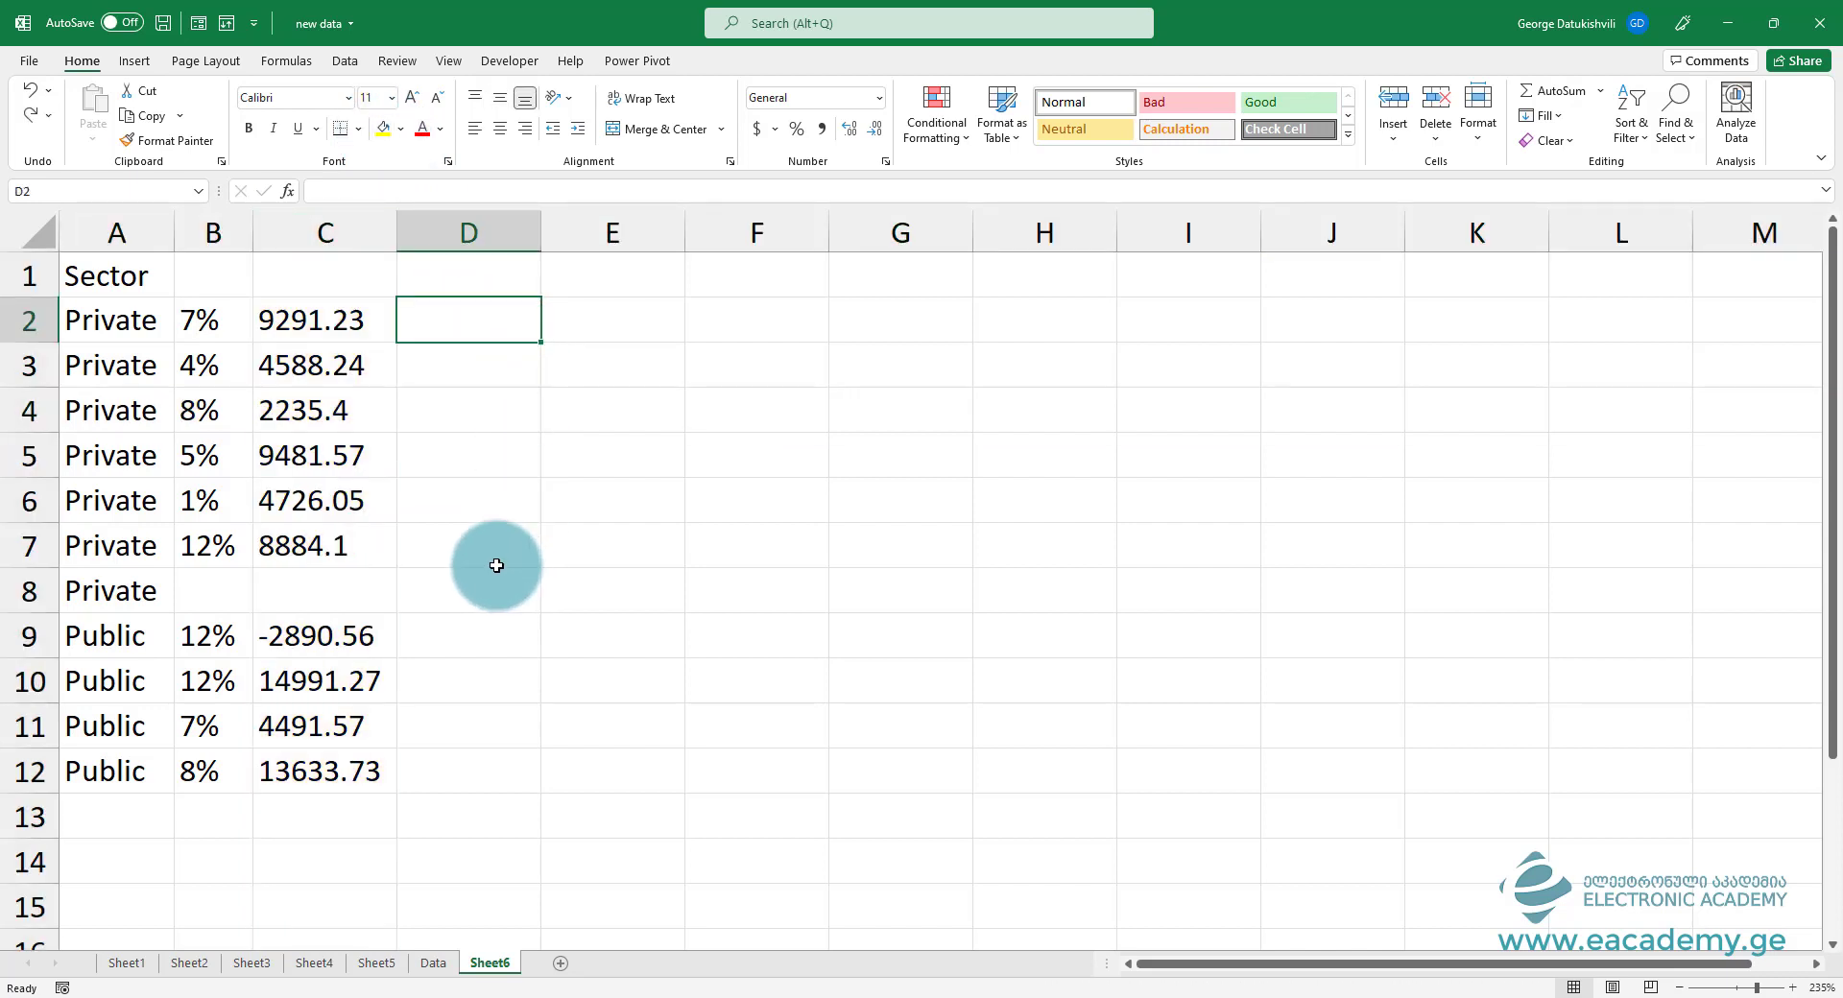
Step: Copy the data range A1:C12 and paste it starting at cell F1
left_click_drag(120, 276, 330, 773)
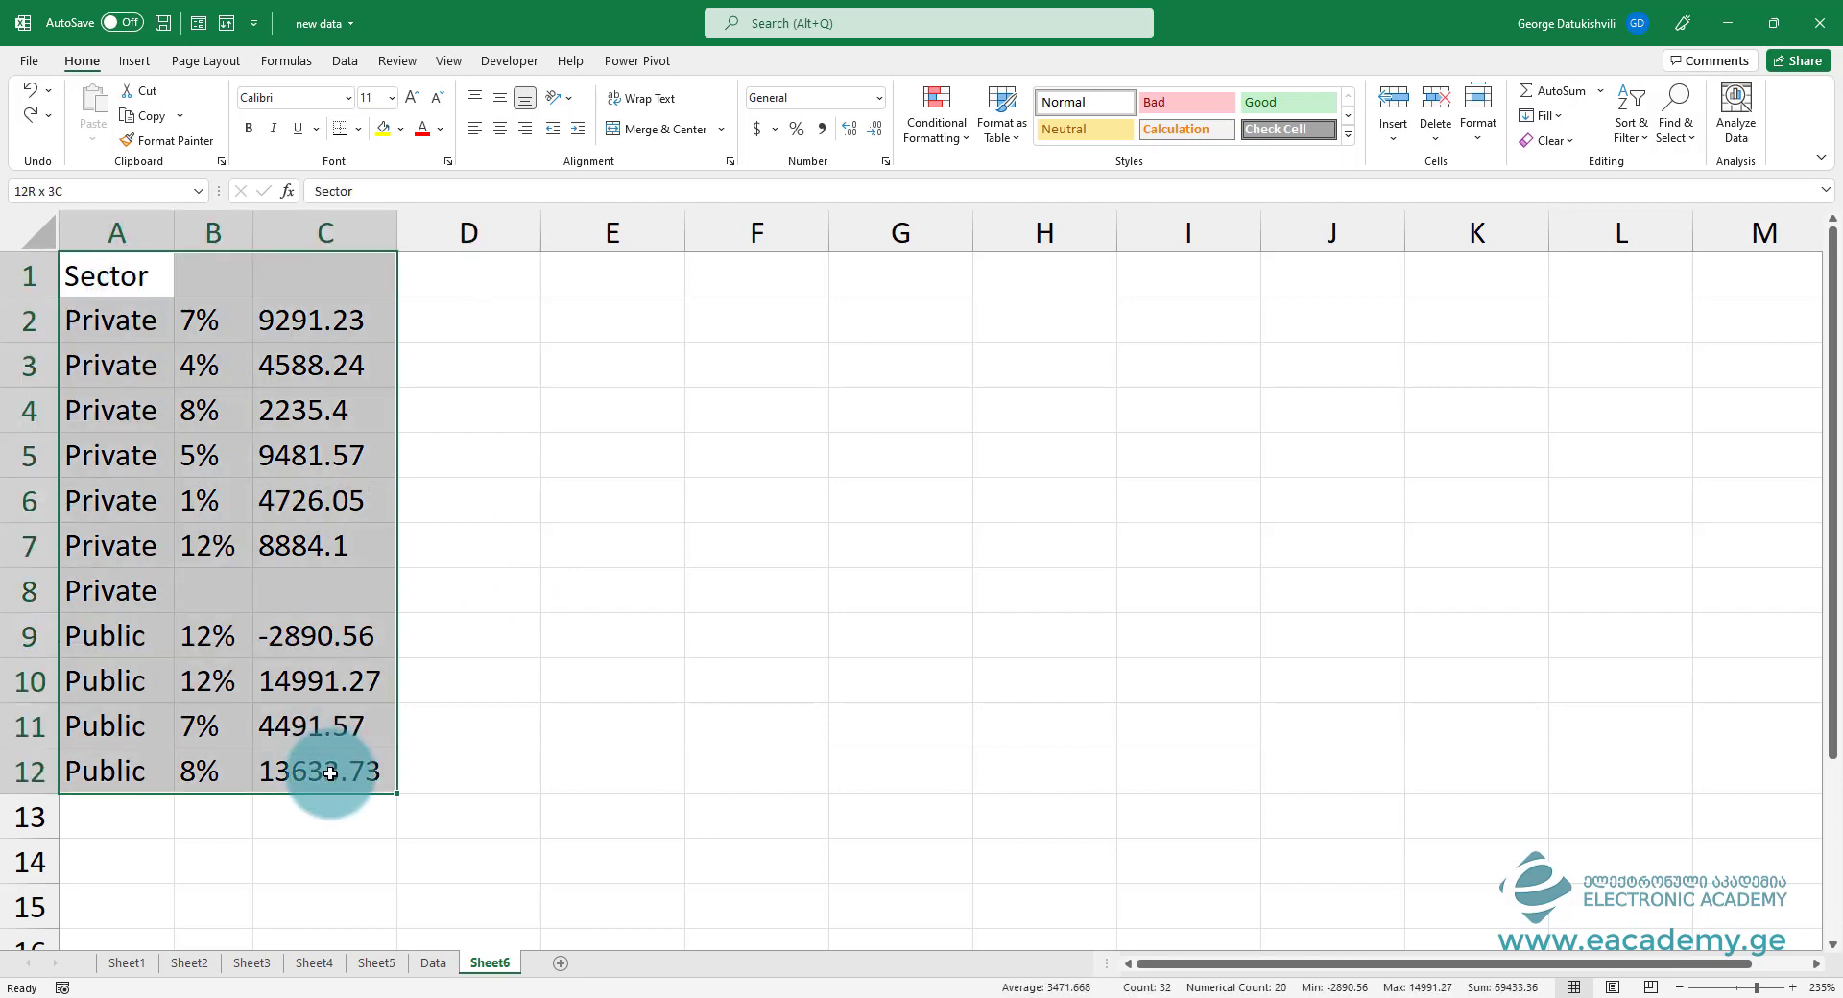
key("ctrl+c")
left_click(726, 275)
key("ctrl+v")
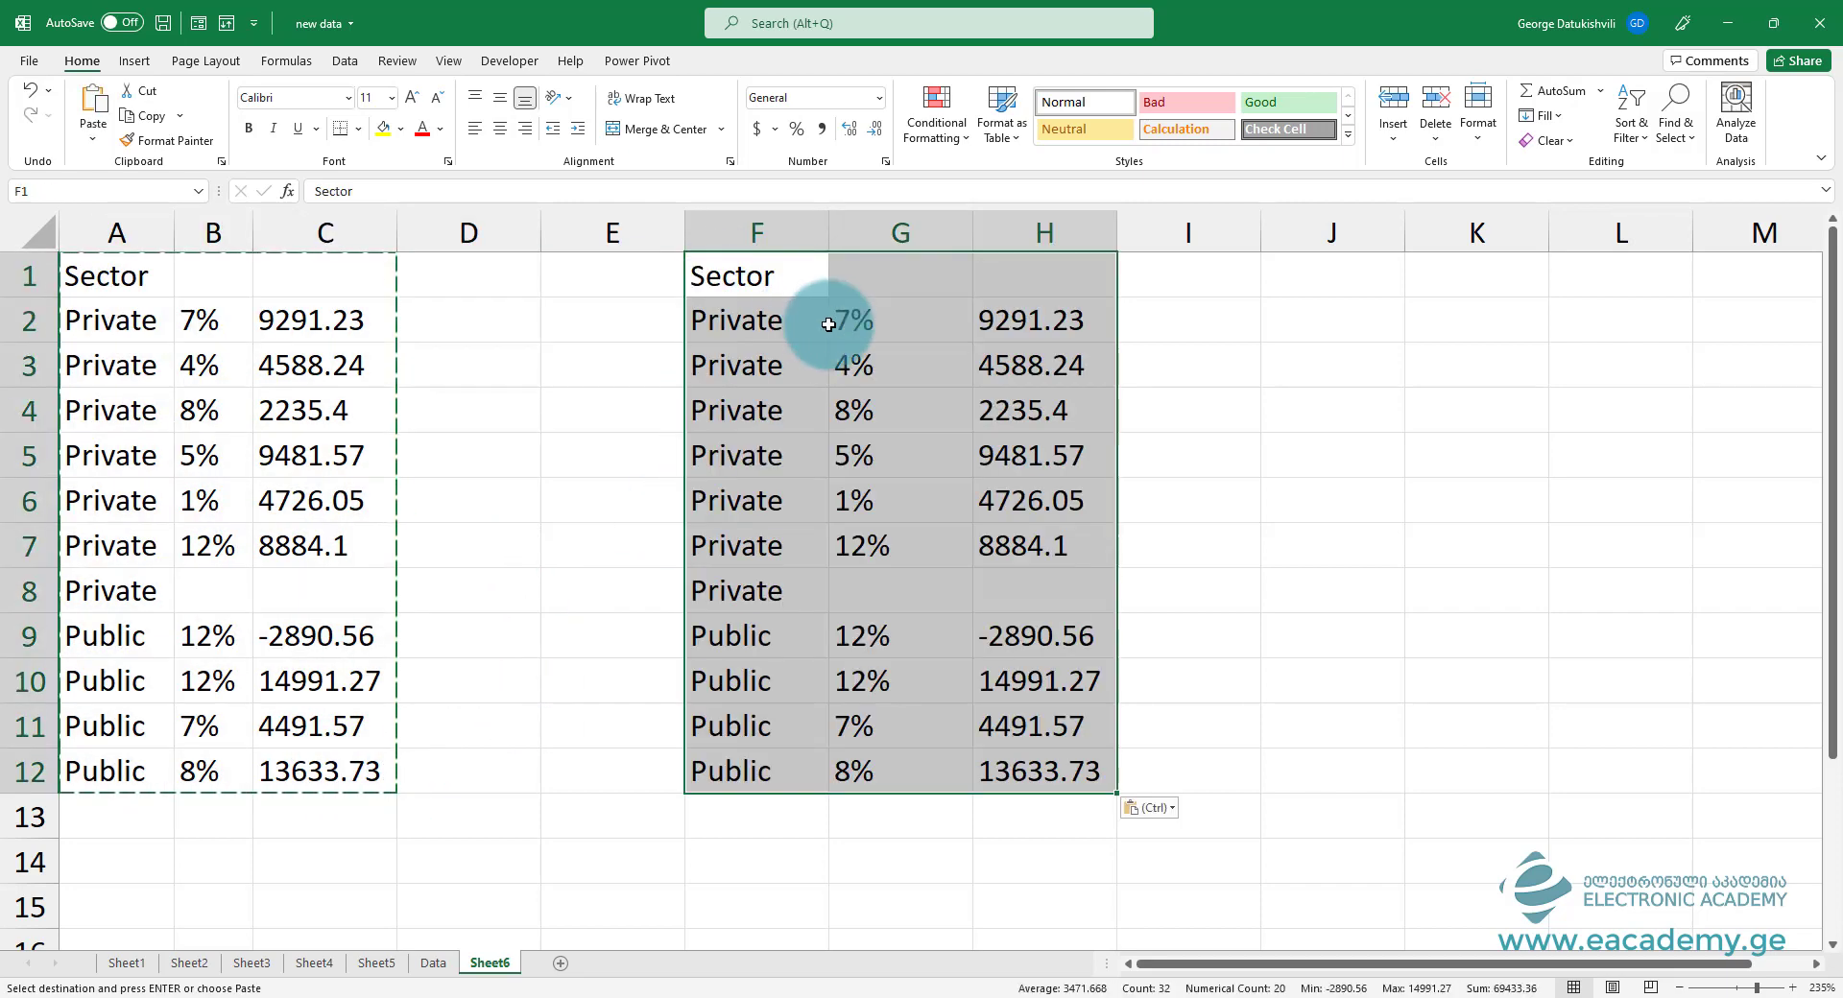
Step: Merge and center the Sector heading across F1:H1 and the Private label across F8:H8
left_click_drag(759, 276, 1069, 275)
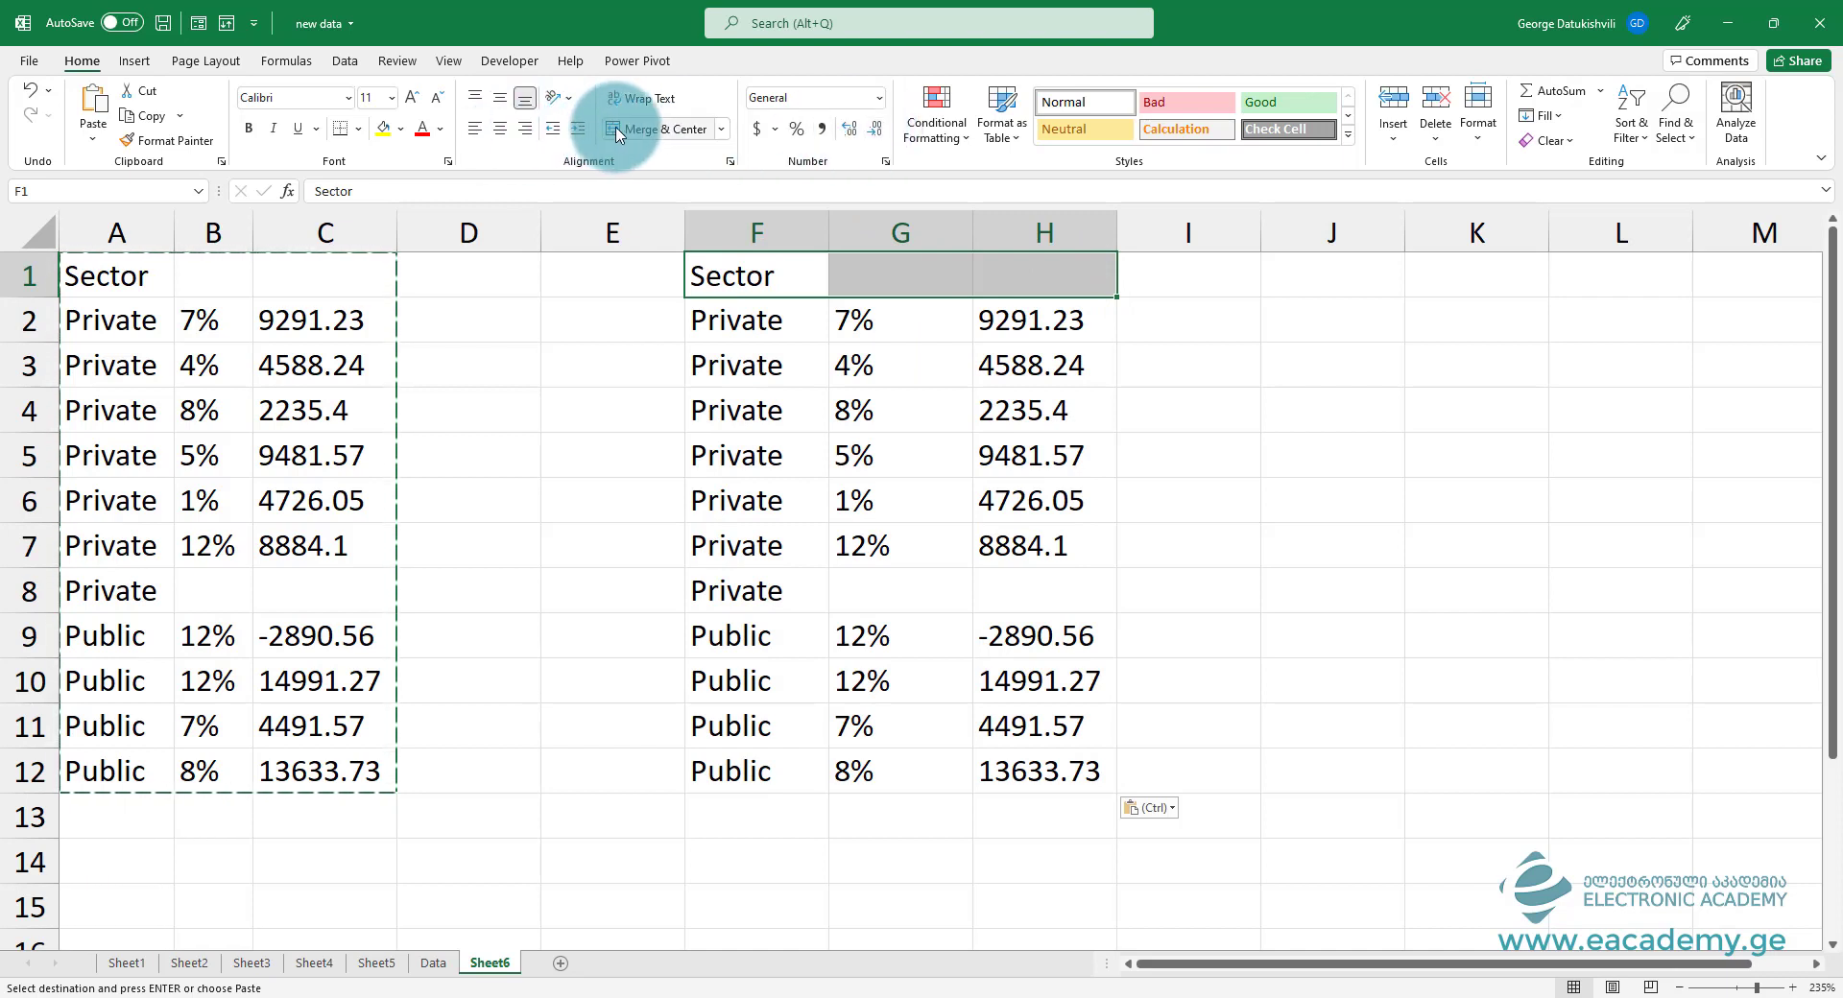
left_click(649, 132)
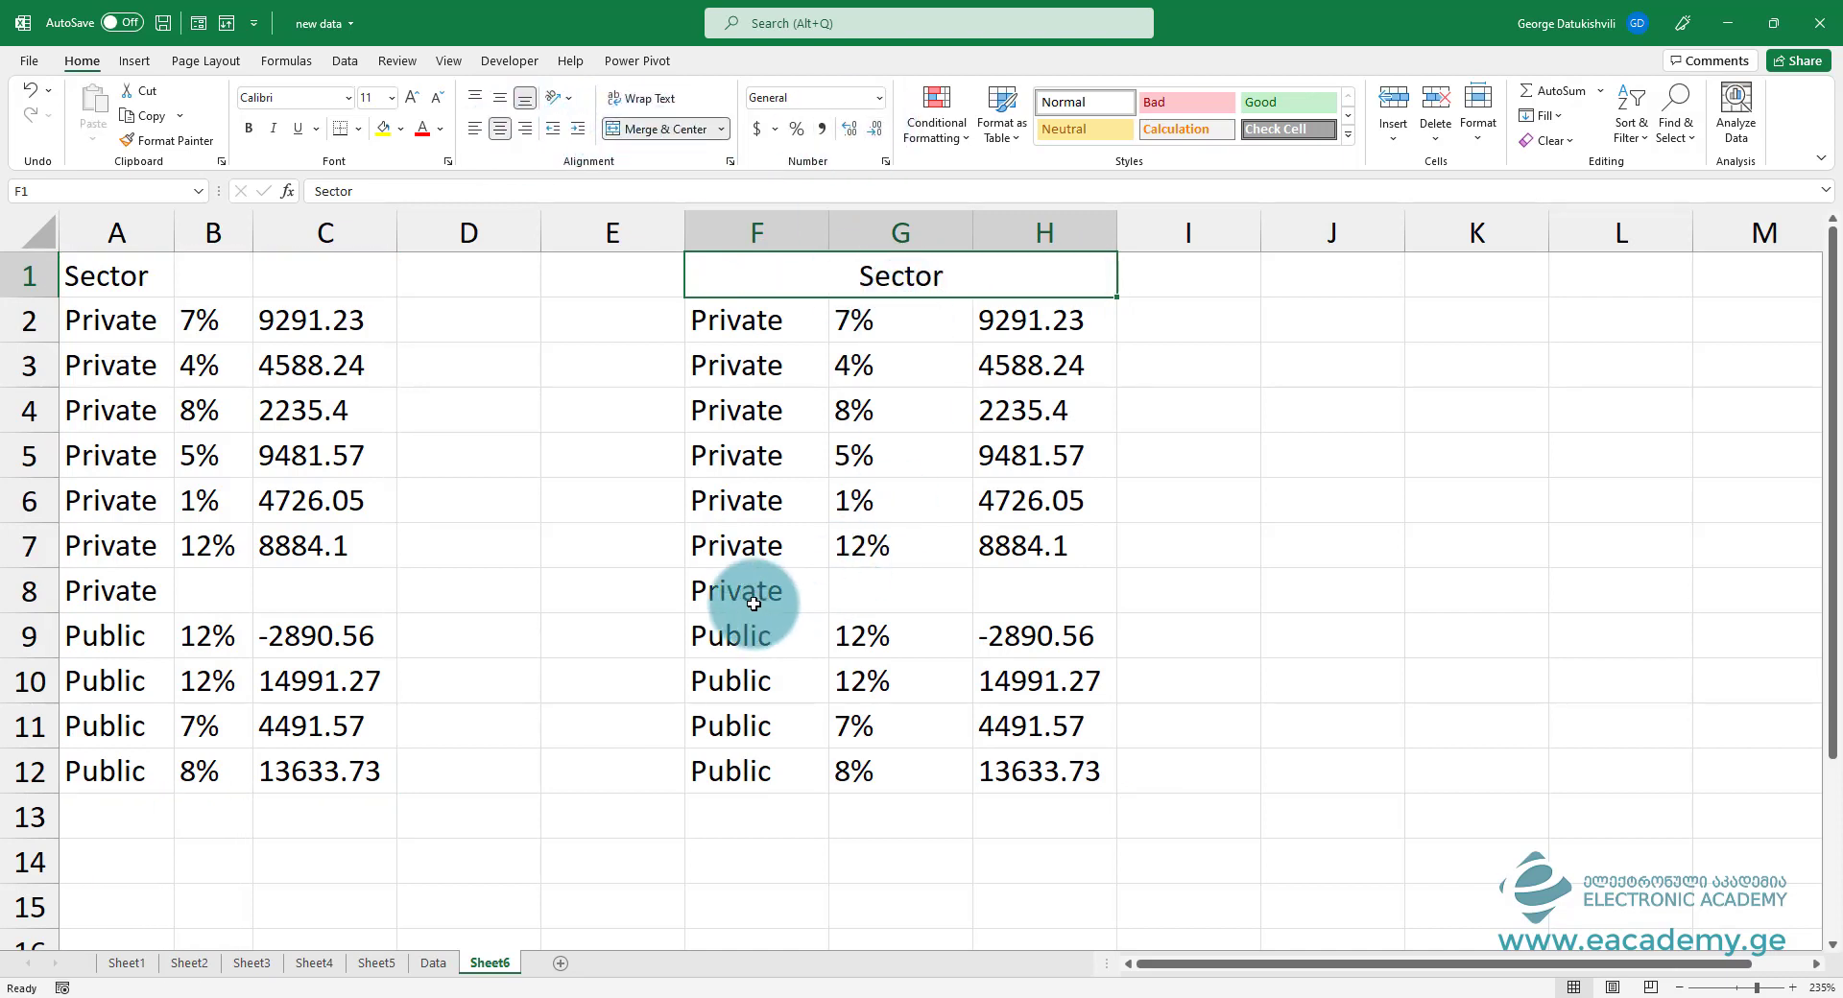
left_click_drag(740, 600, 991, 601)
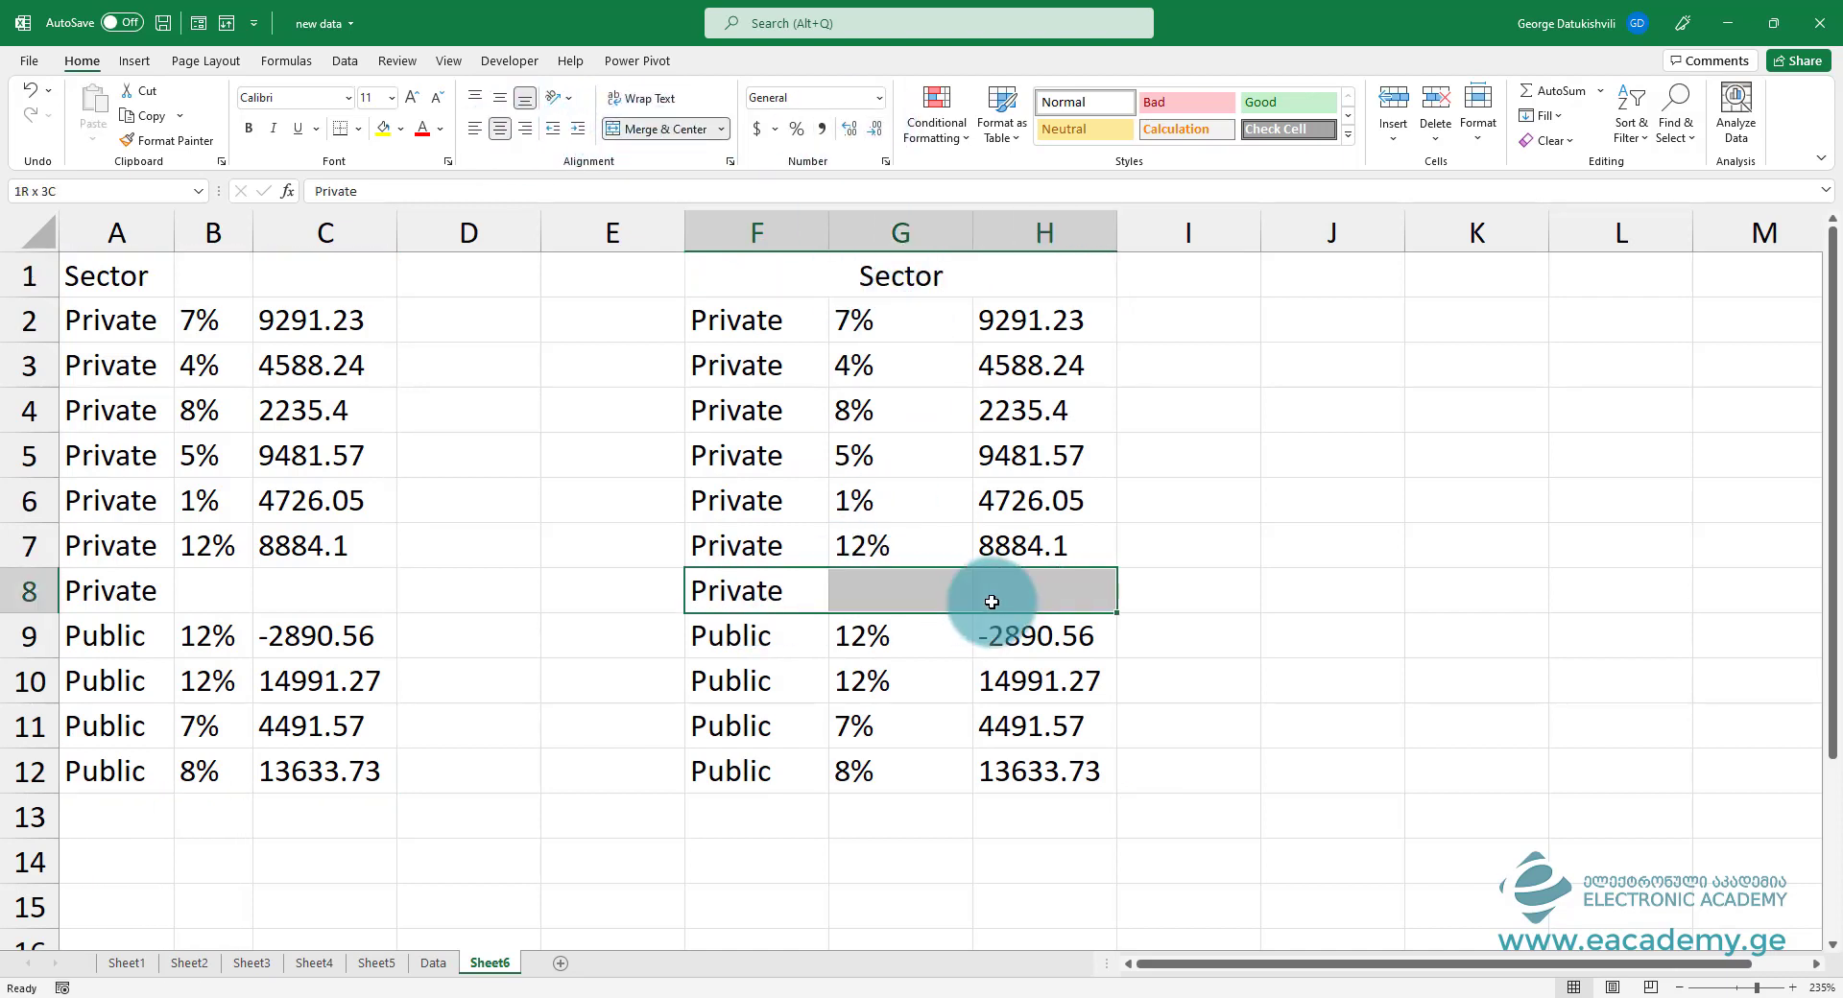
left_click(650, 128)
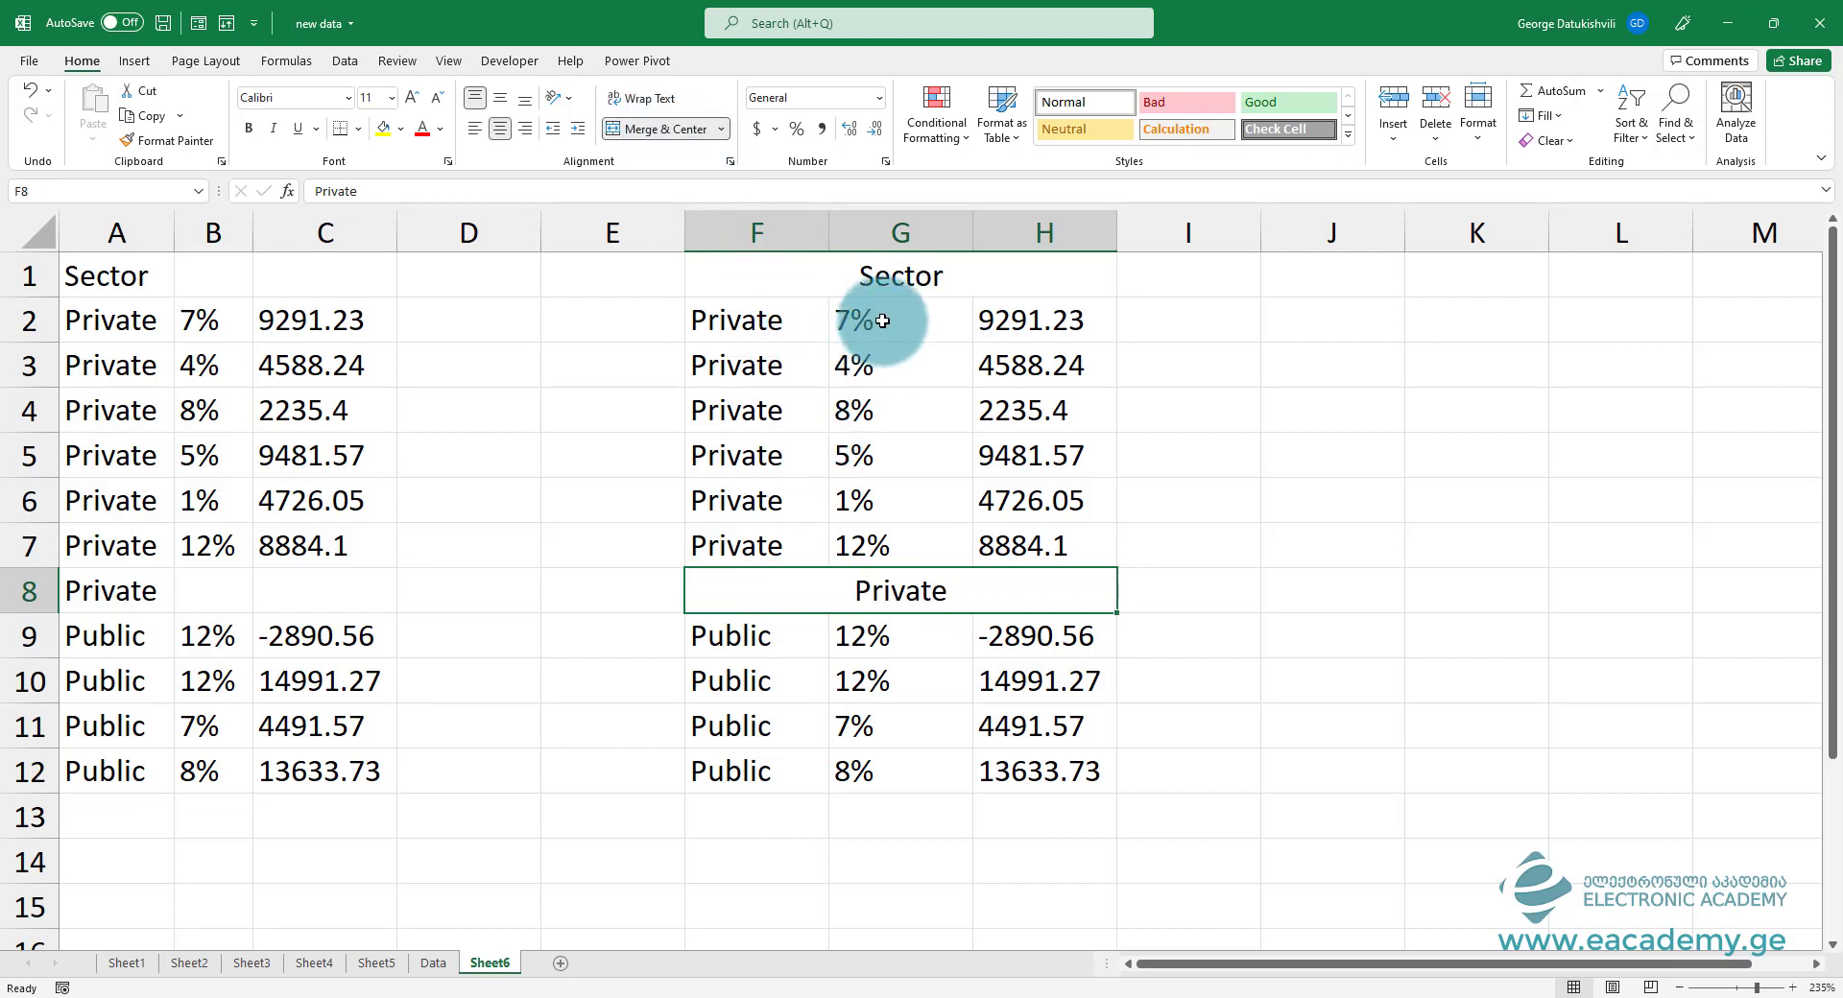
Step: Select the percentages in G2:G7 and G9:G12, separately and together, to examine how the merged rows affect range selection and summary statistics
left_click_drag(881, 317, 873, 549)
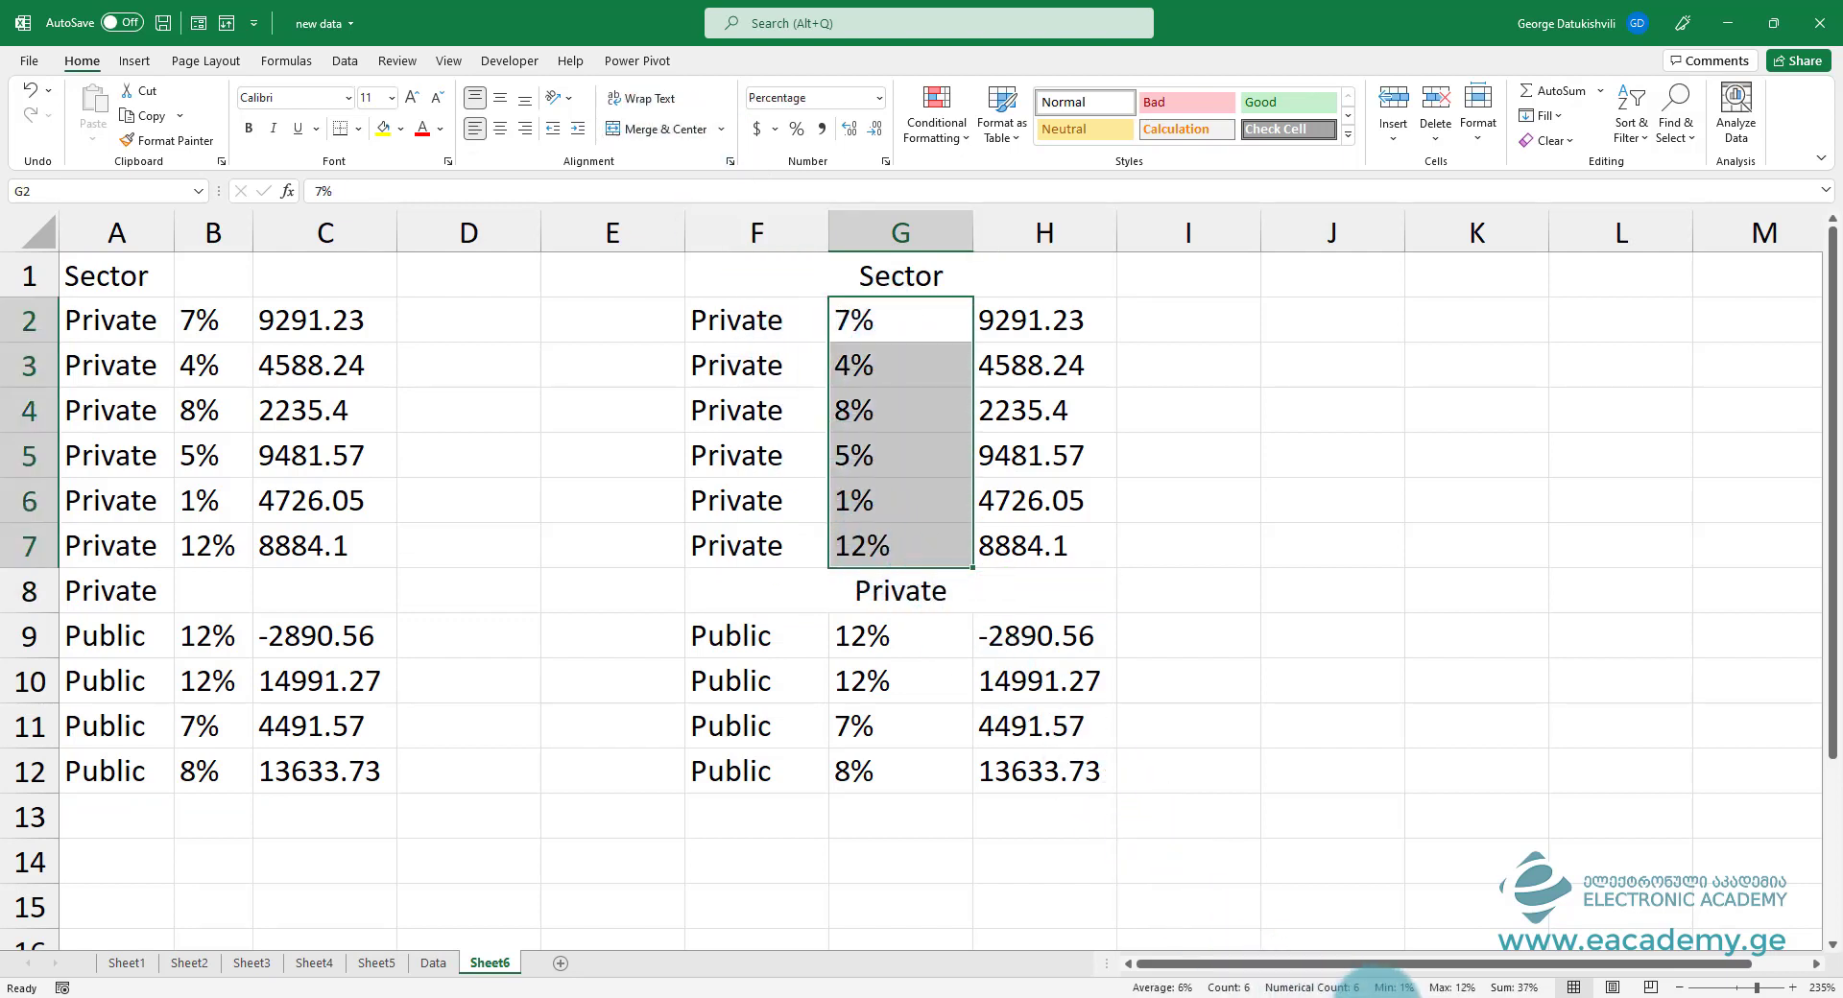
left_click_drag(864, 639, 873, 773)
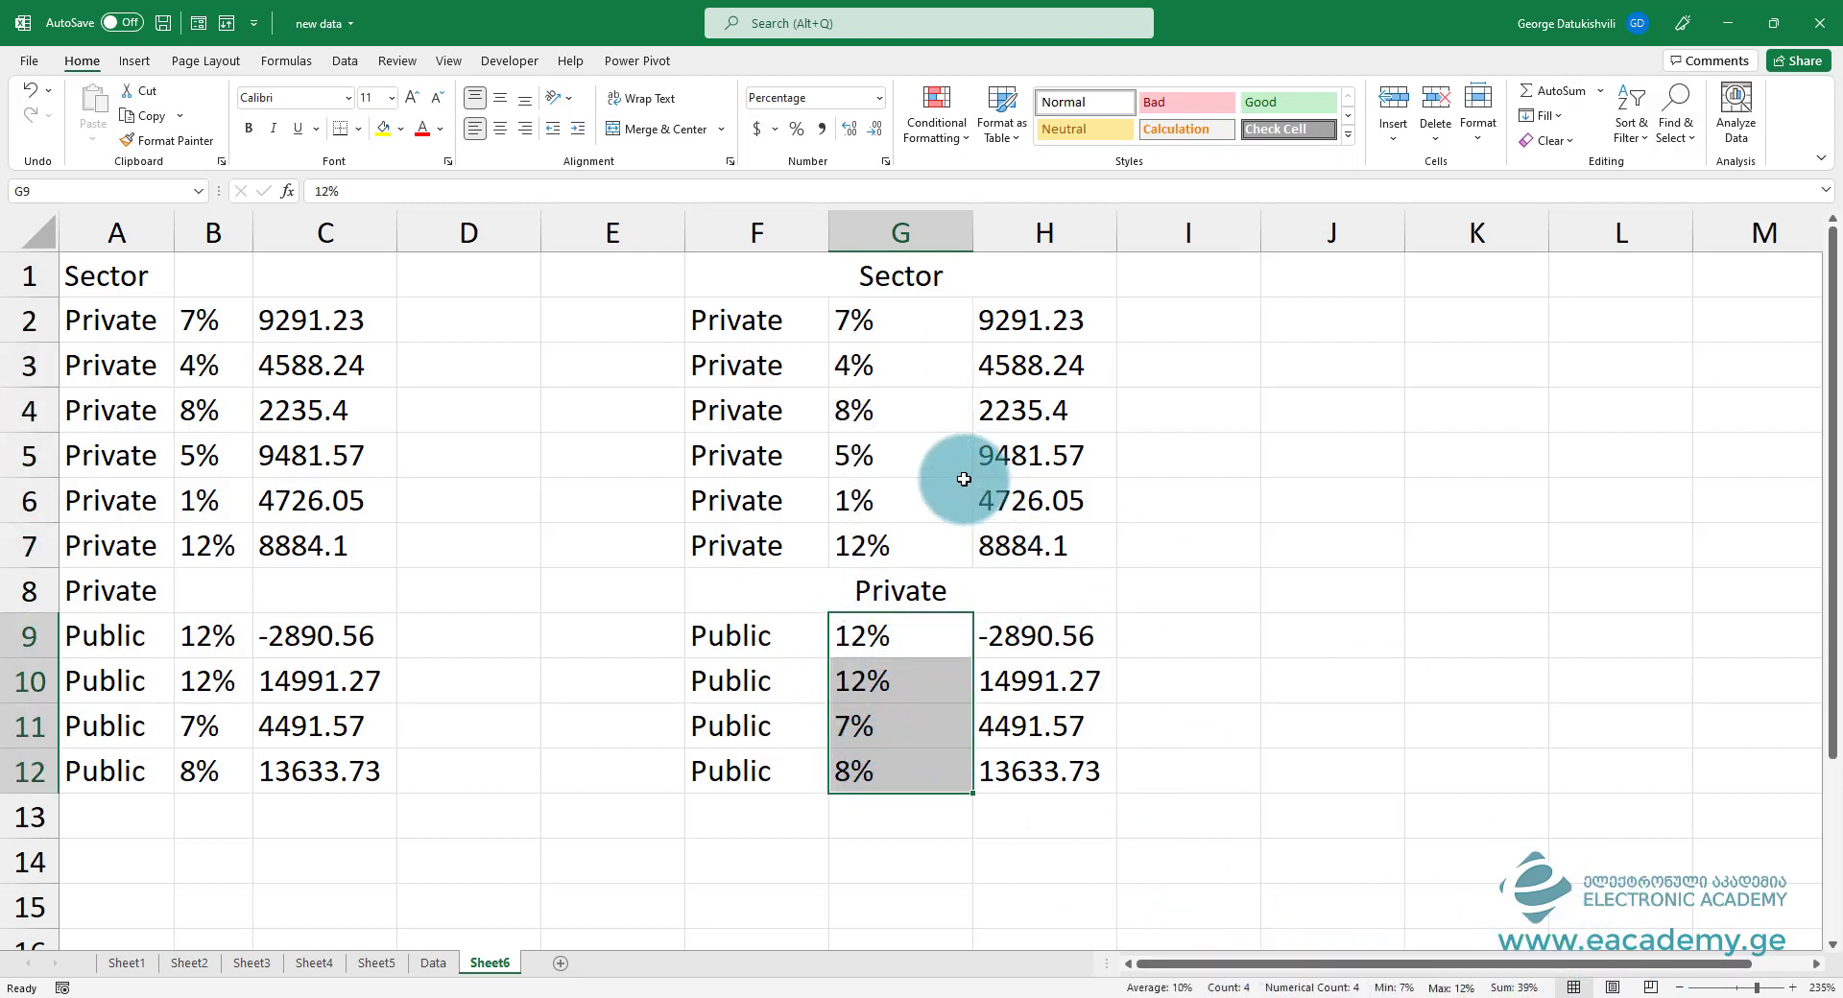
left_click_drag(894, 310, 896, 763)
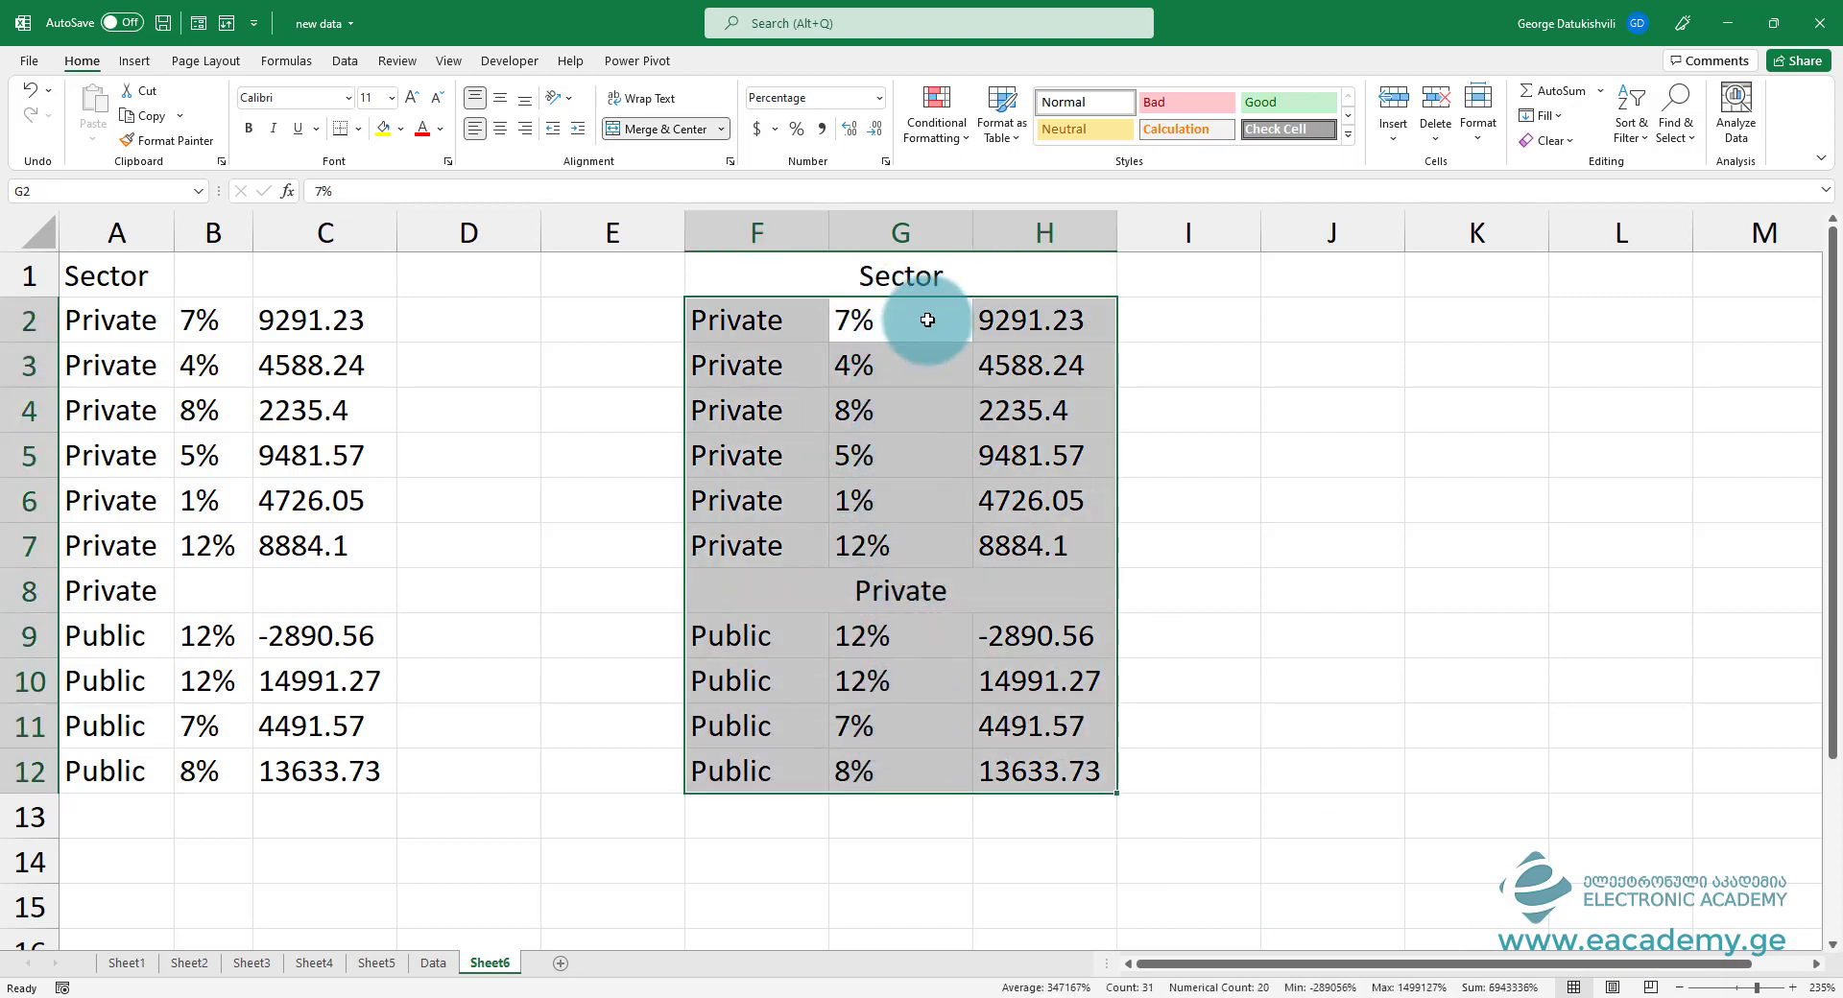
left_click(895, 319)
left_click_drag(883, 324, 913, 543)
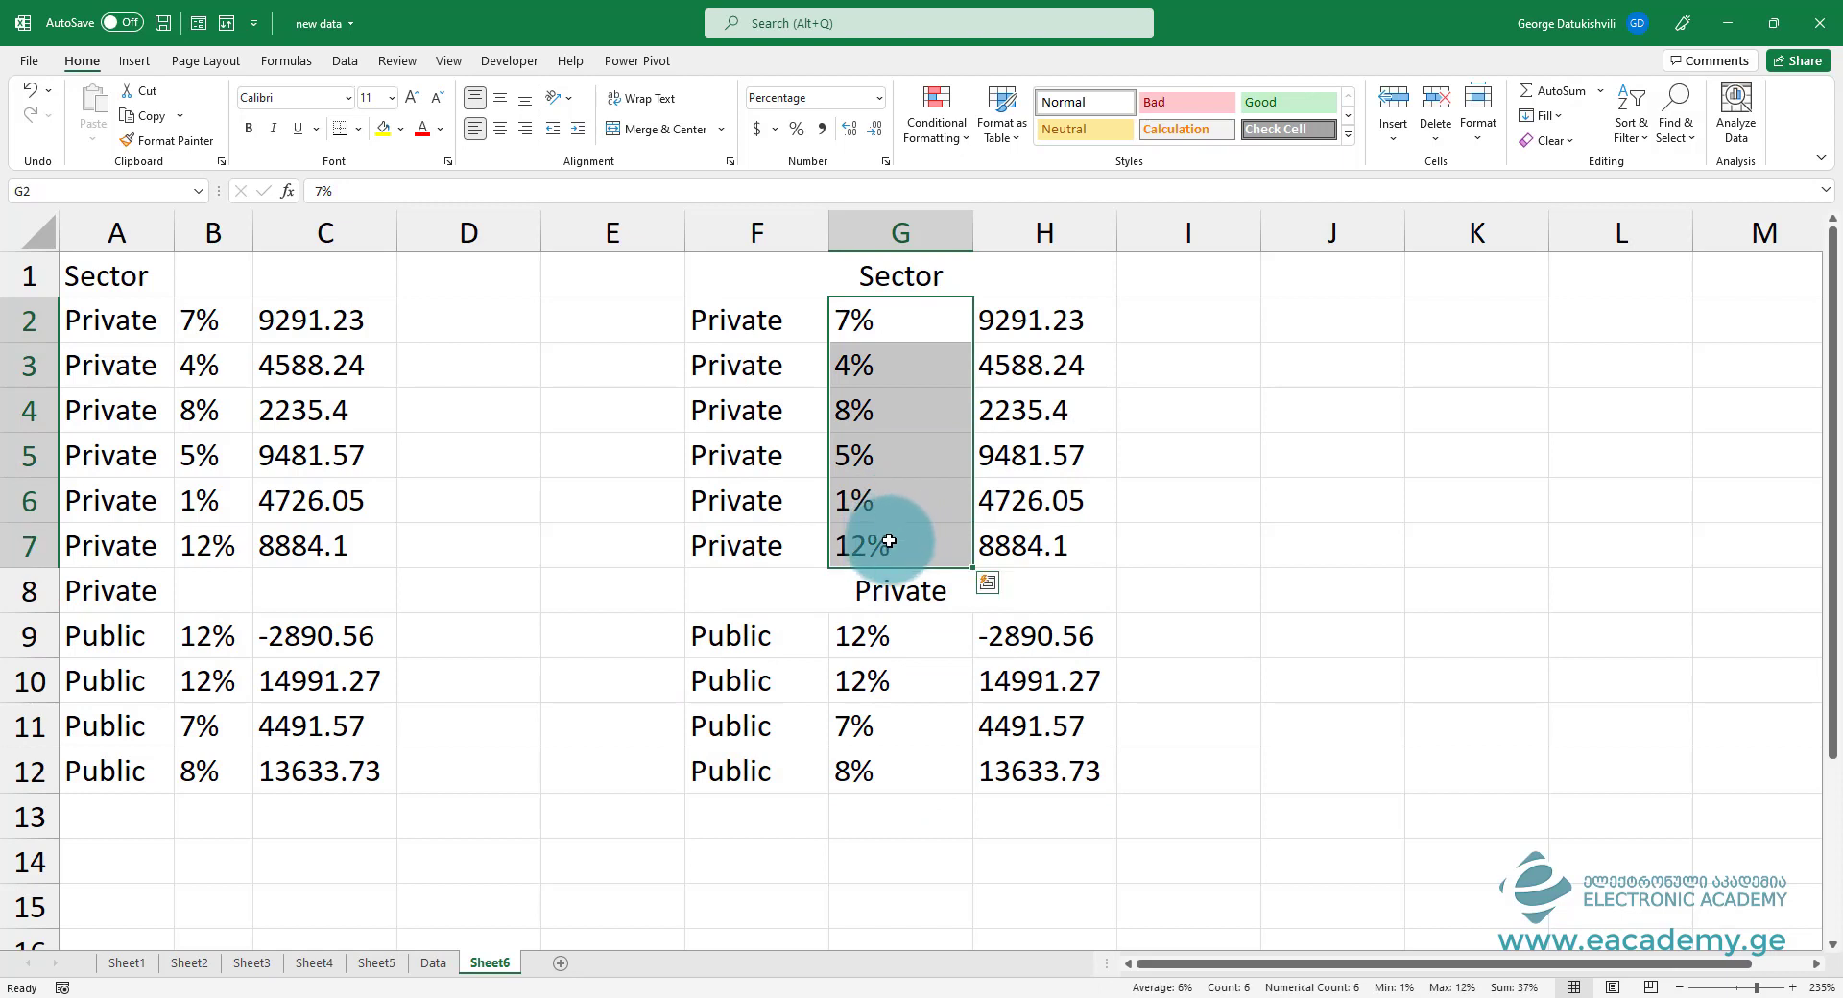
left_click(893, 636, "ctrl")
left_click_drag(894, 674, 889, 760)
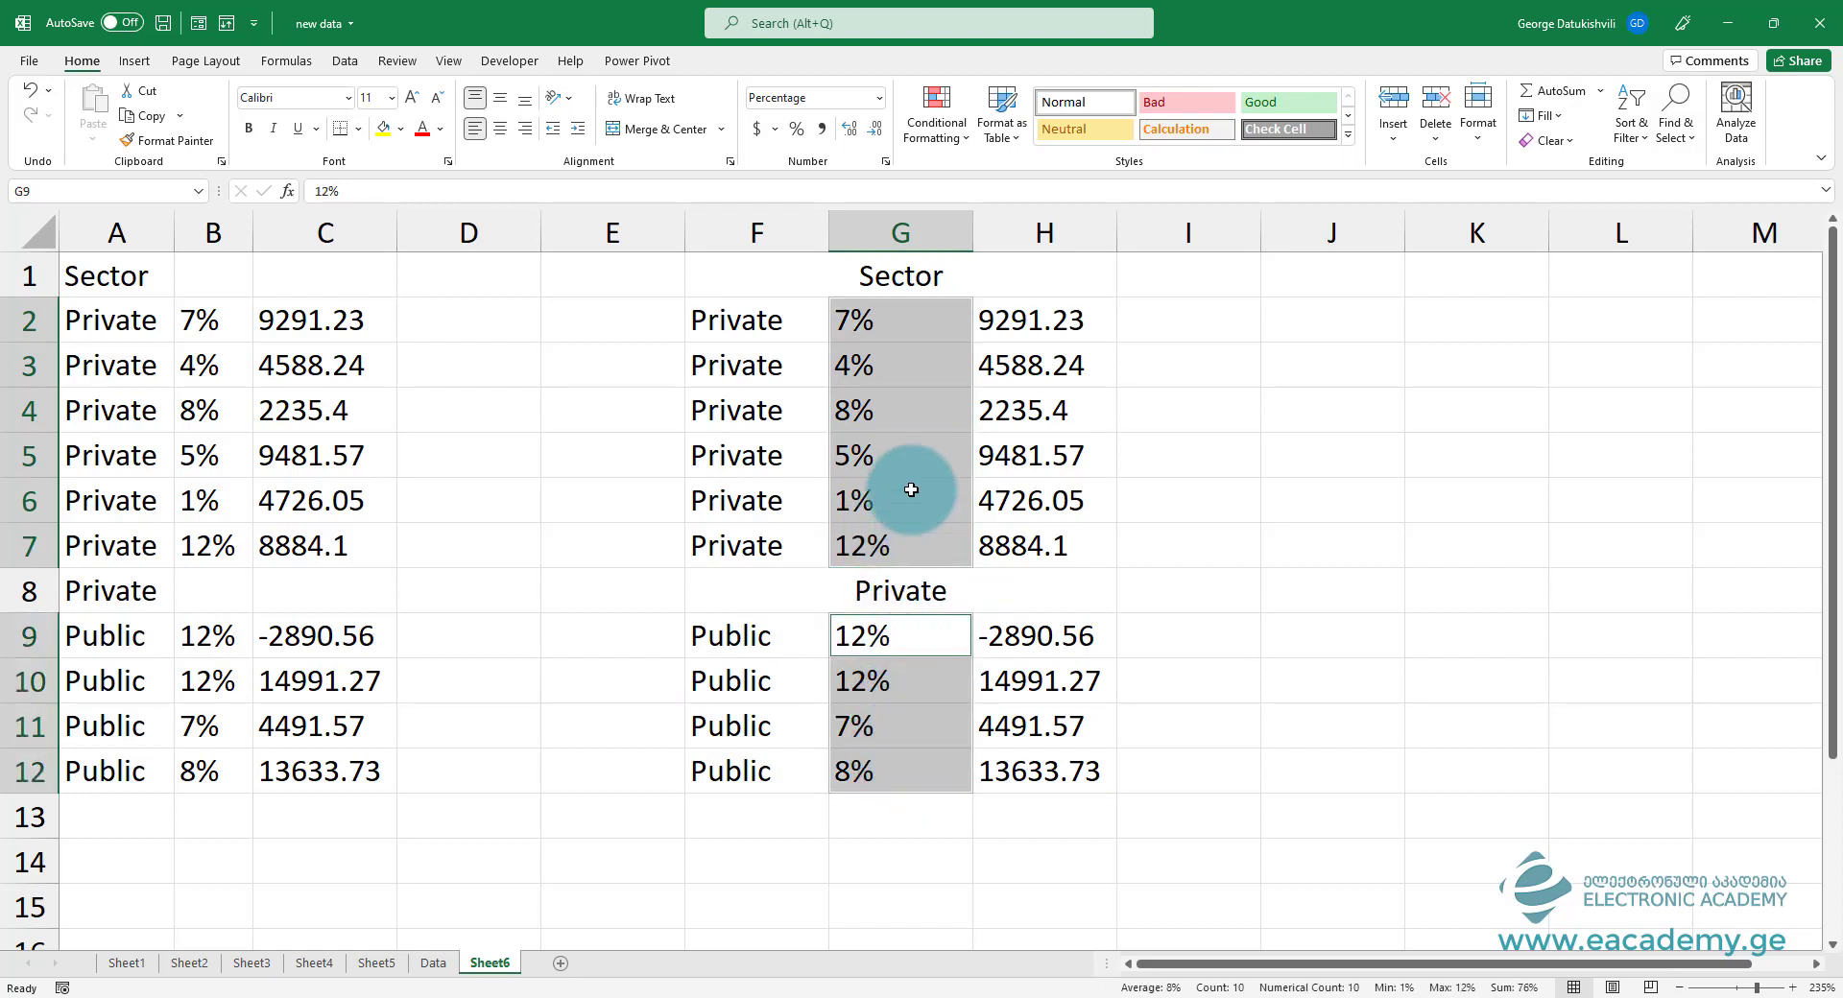
left_click(905, 274)
left_click(934, 619)
left_click(907, 590)
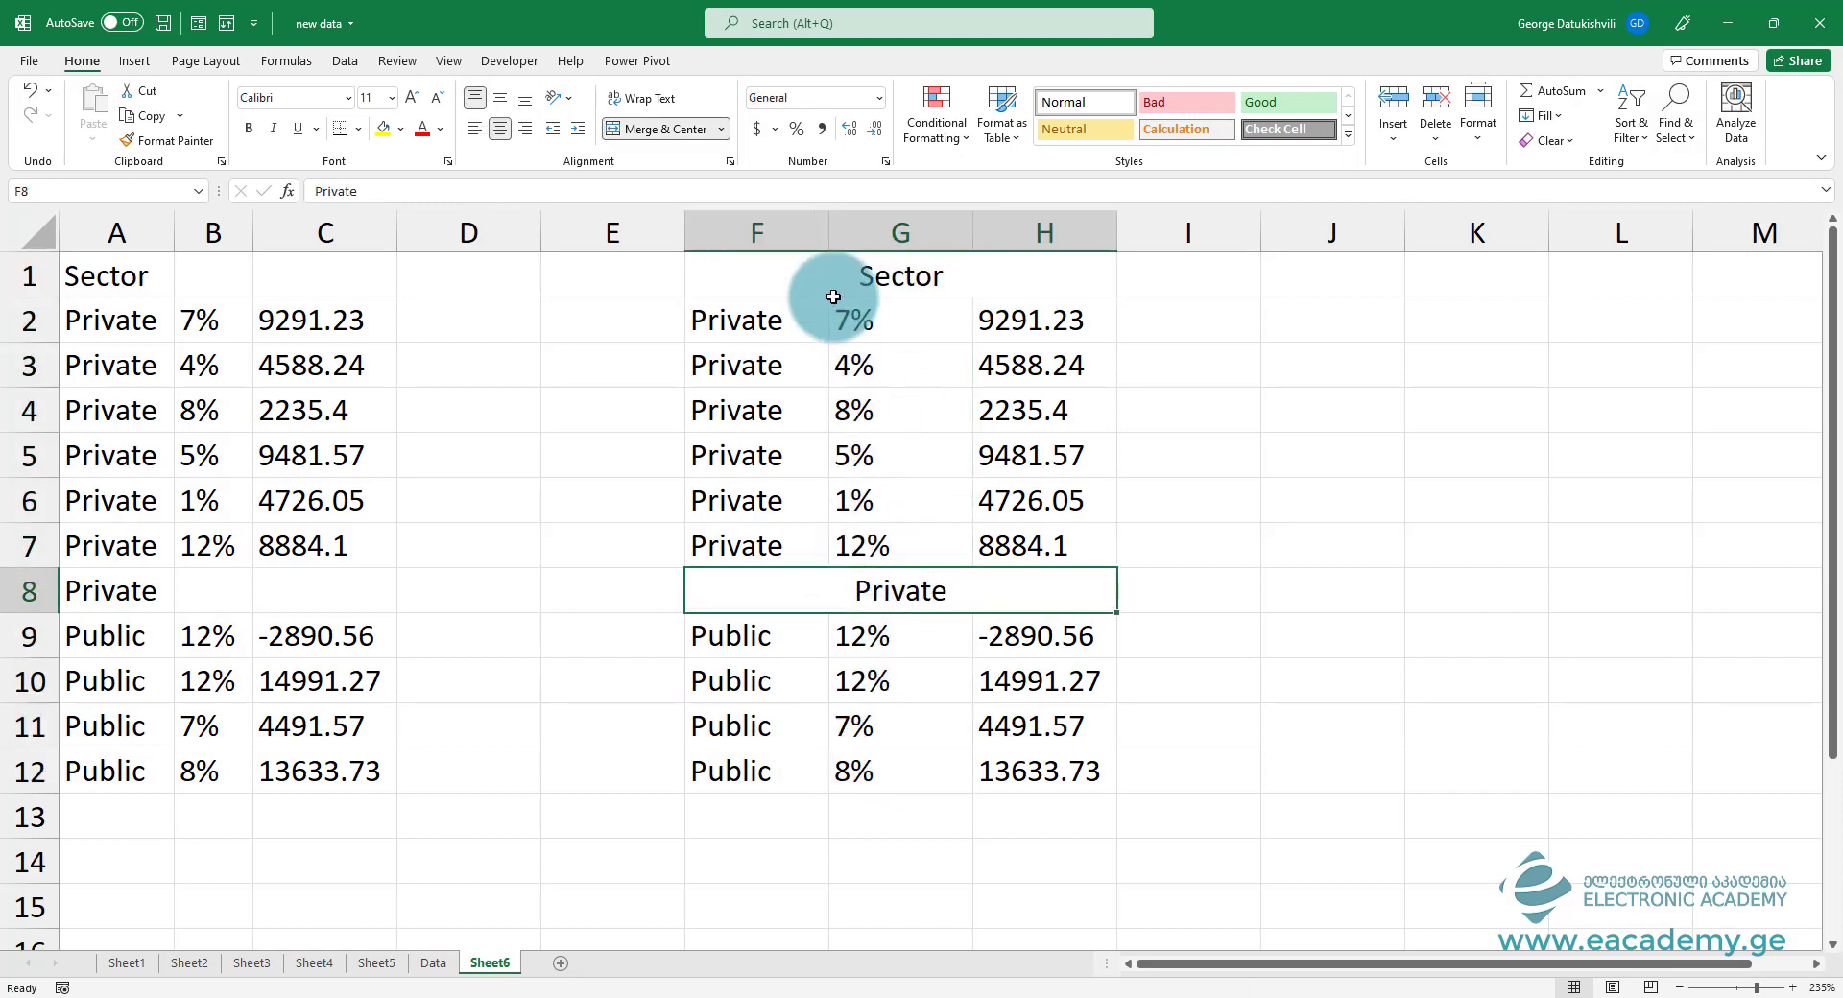
Step: Clear the contents of the copied table in columns F to H
left_click_drag(767, 232, 1026, 225)
key("Delete")
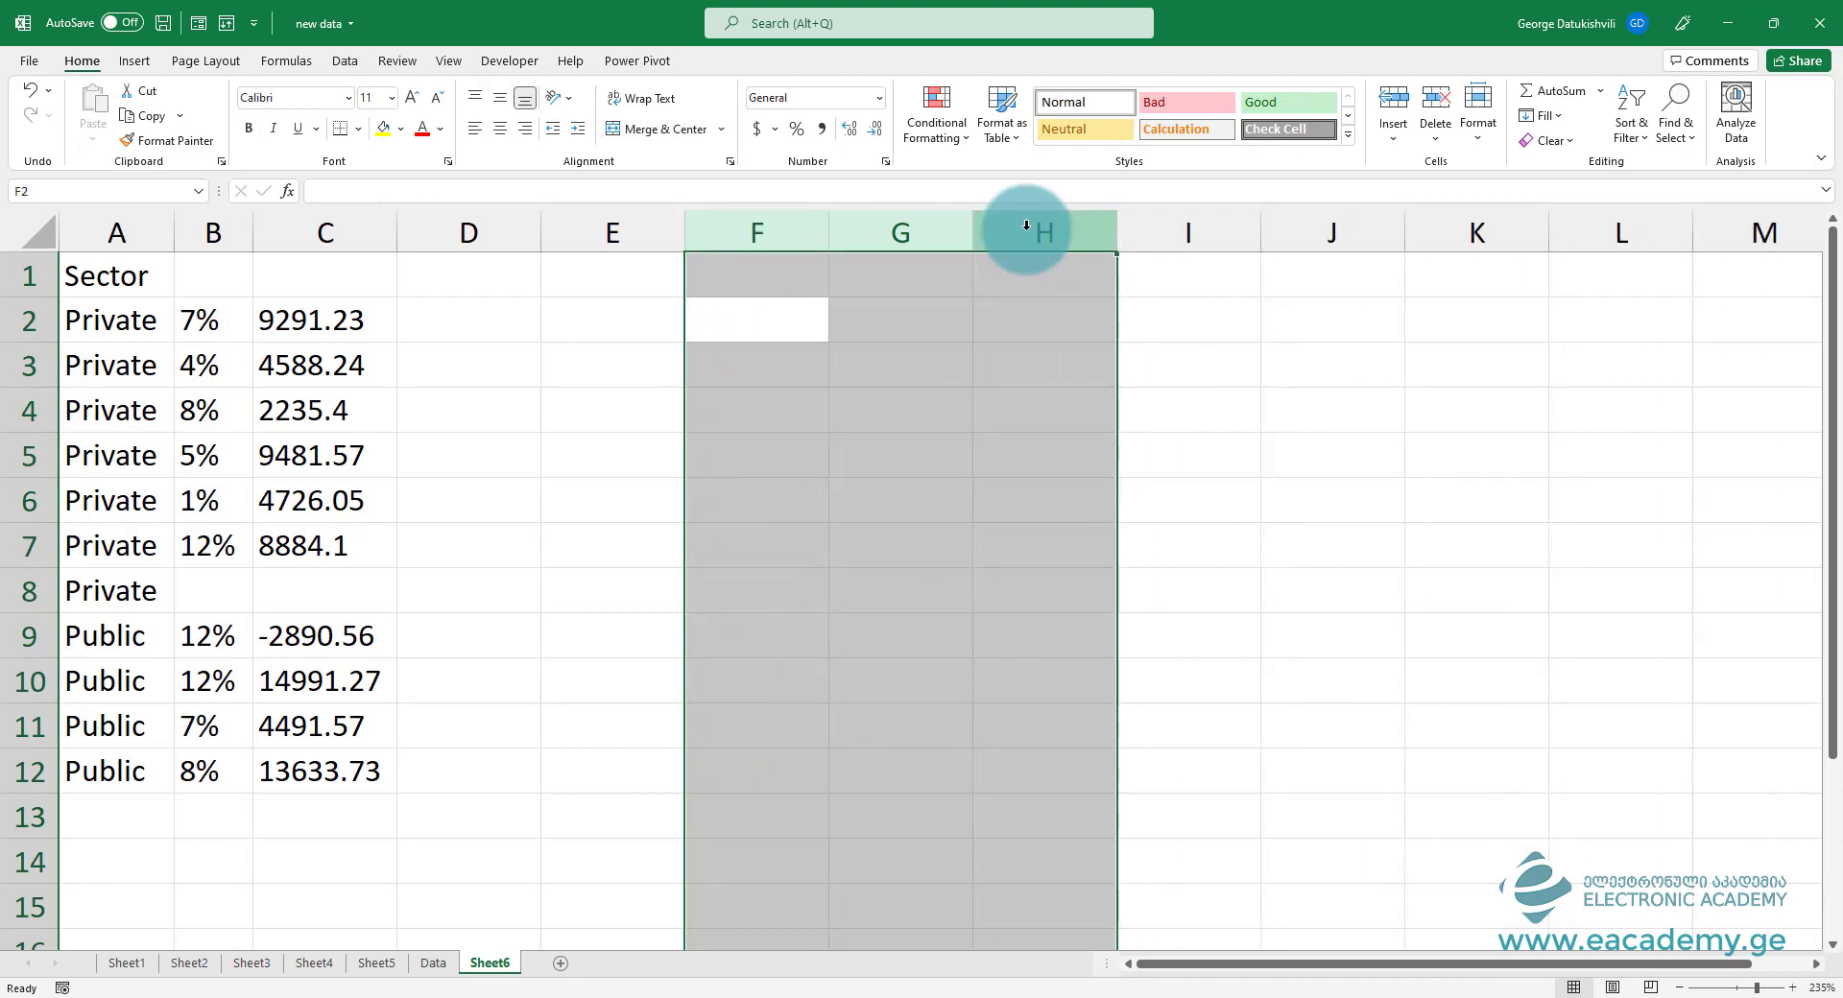
left_click(415, 313)
Step: Center the Sector heading across A1:C1 without merging, using the Center Across Selection horizontal alignment
left_click(117, 271)
left_click_drag(246, 276, 287, 272)
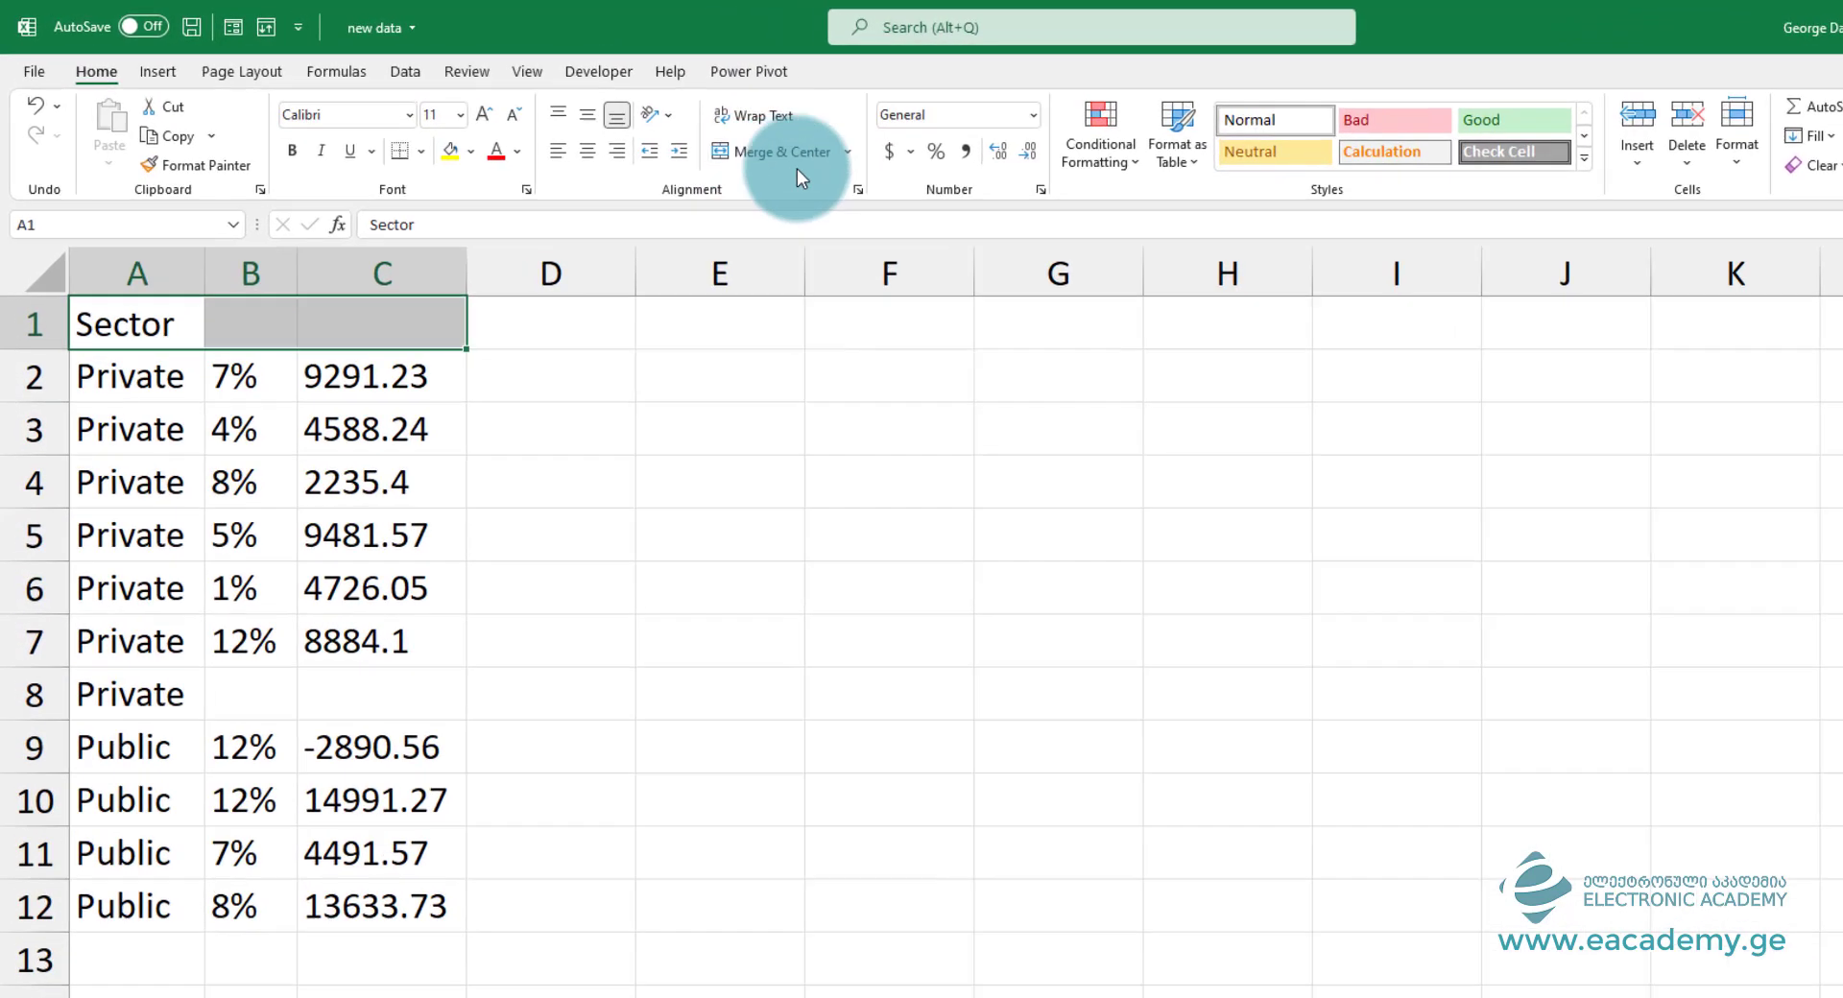
left_click(857, 189)
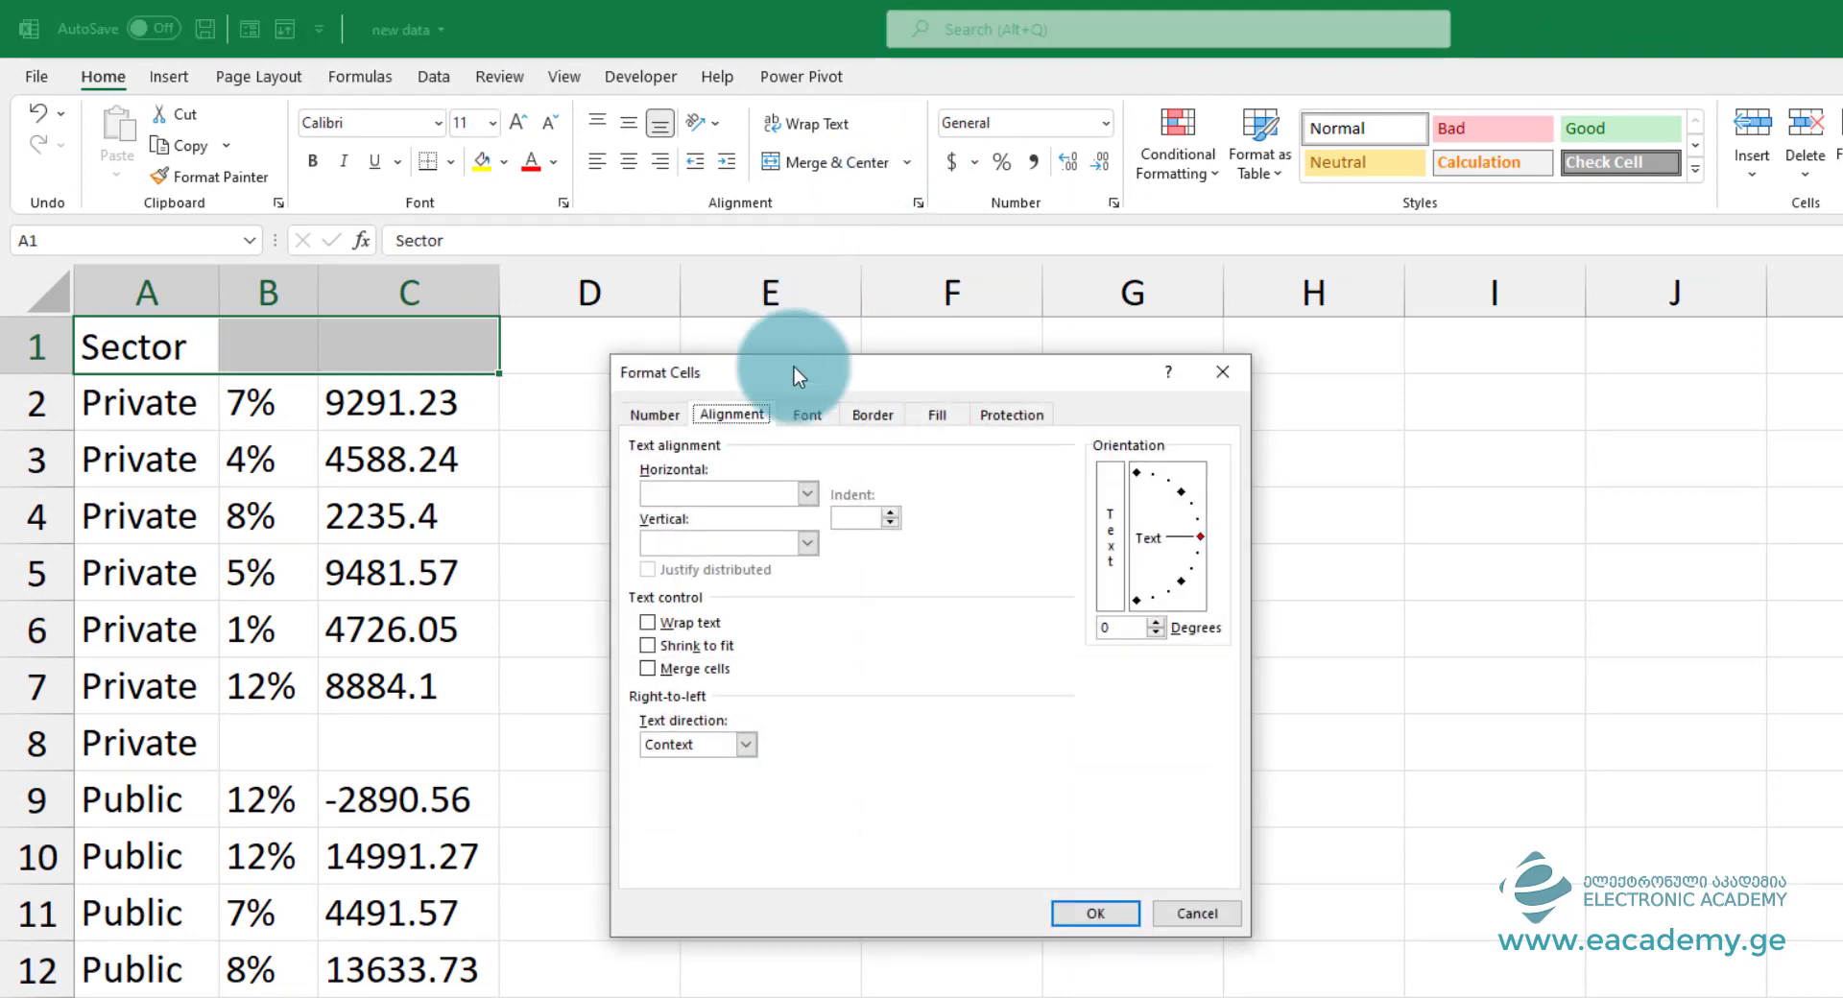
left_click(806, 493)
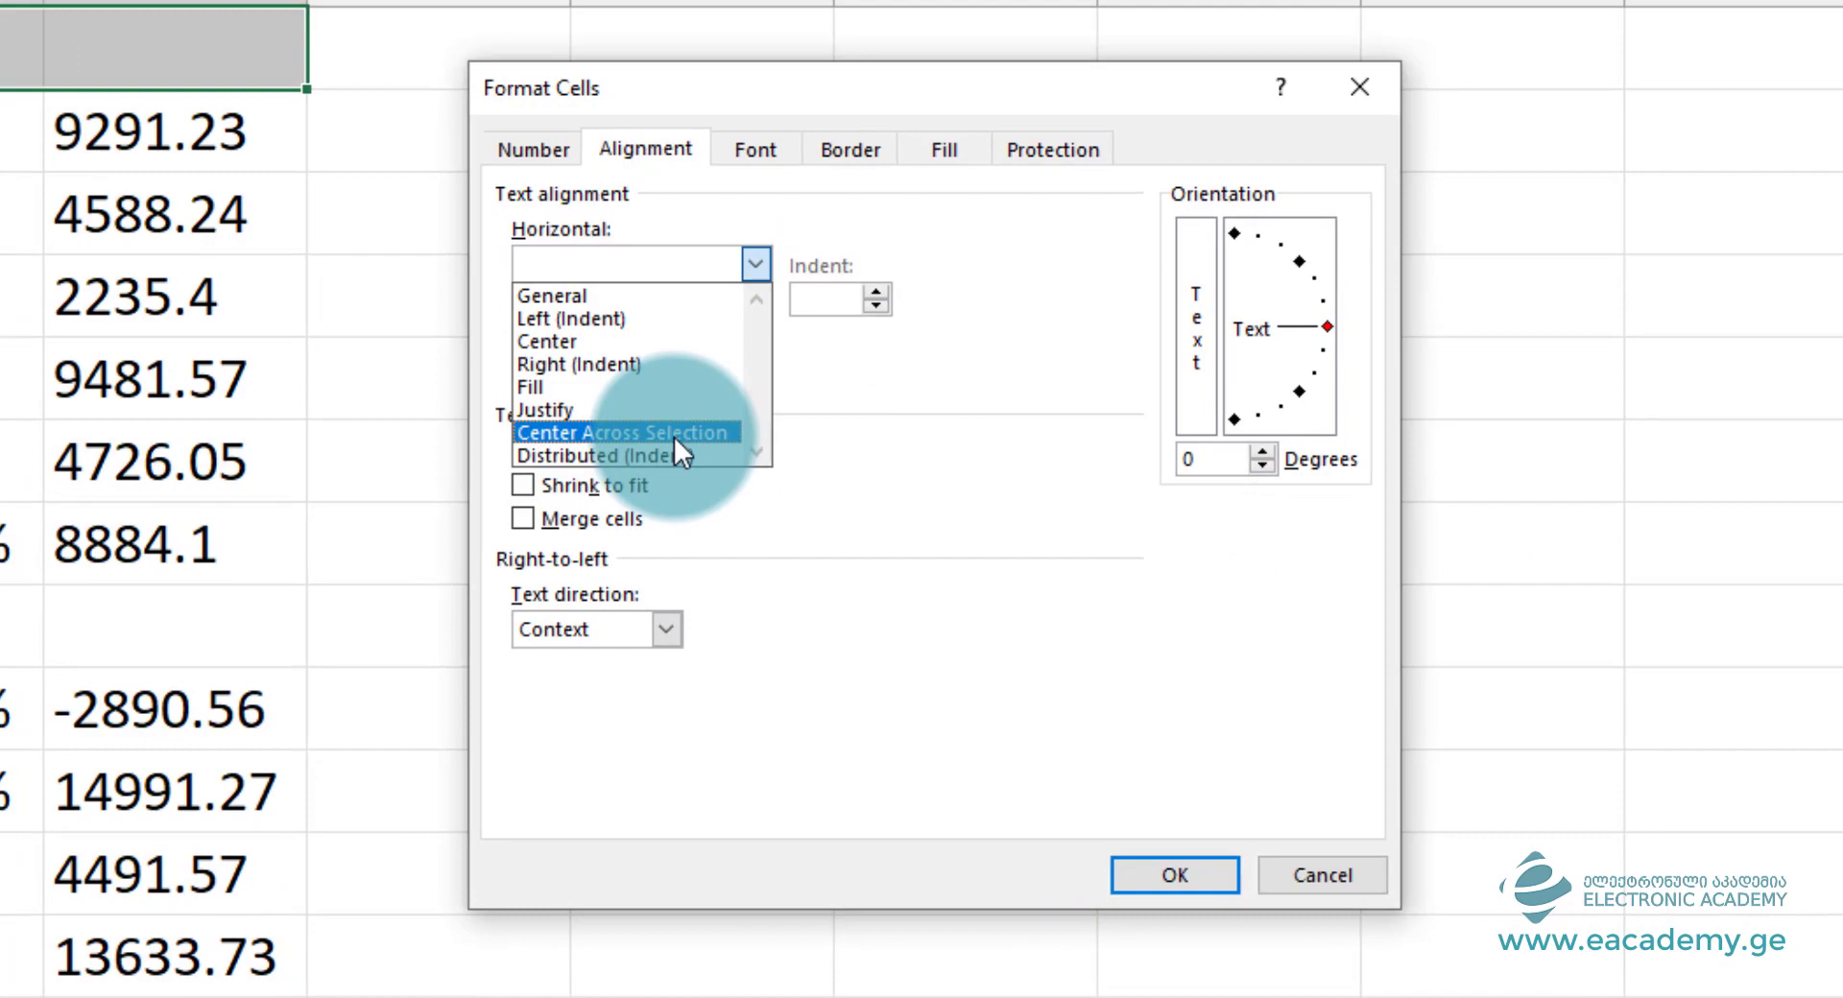
left_click(674, 432)
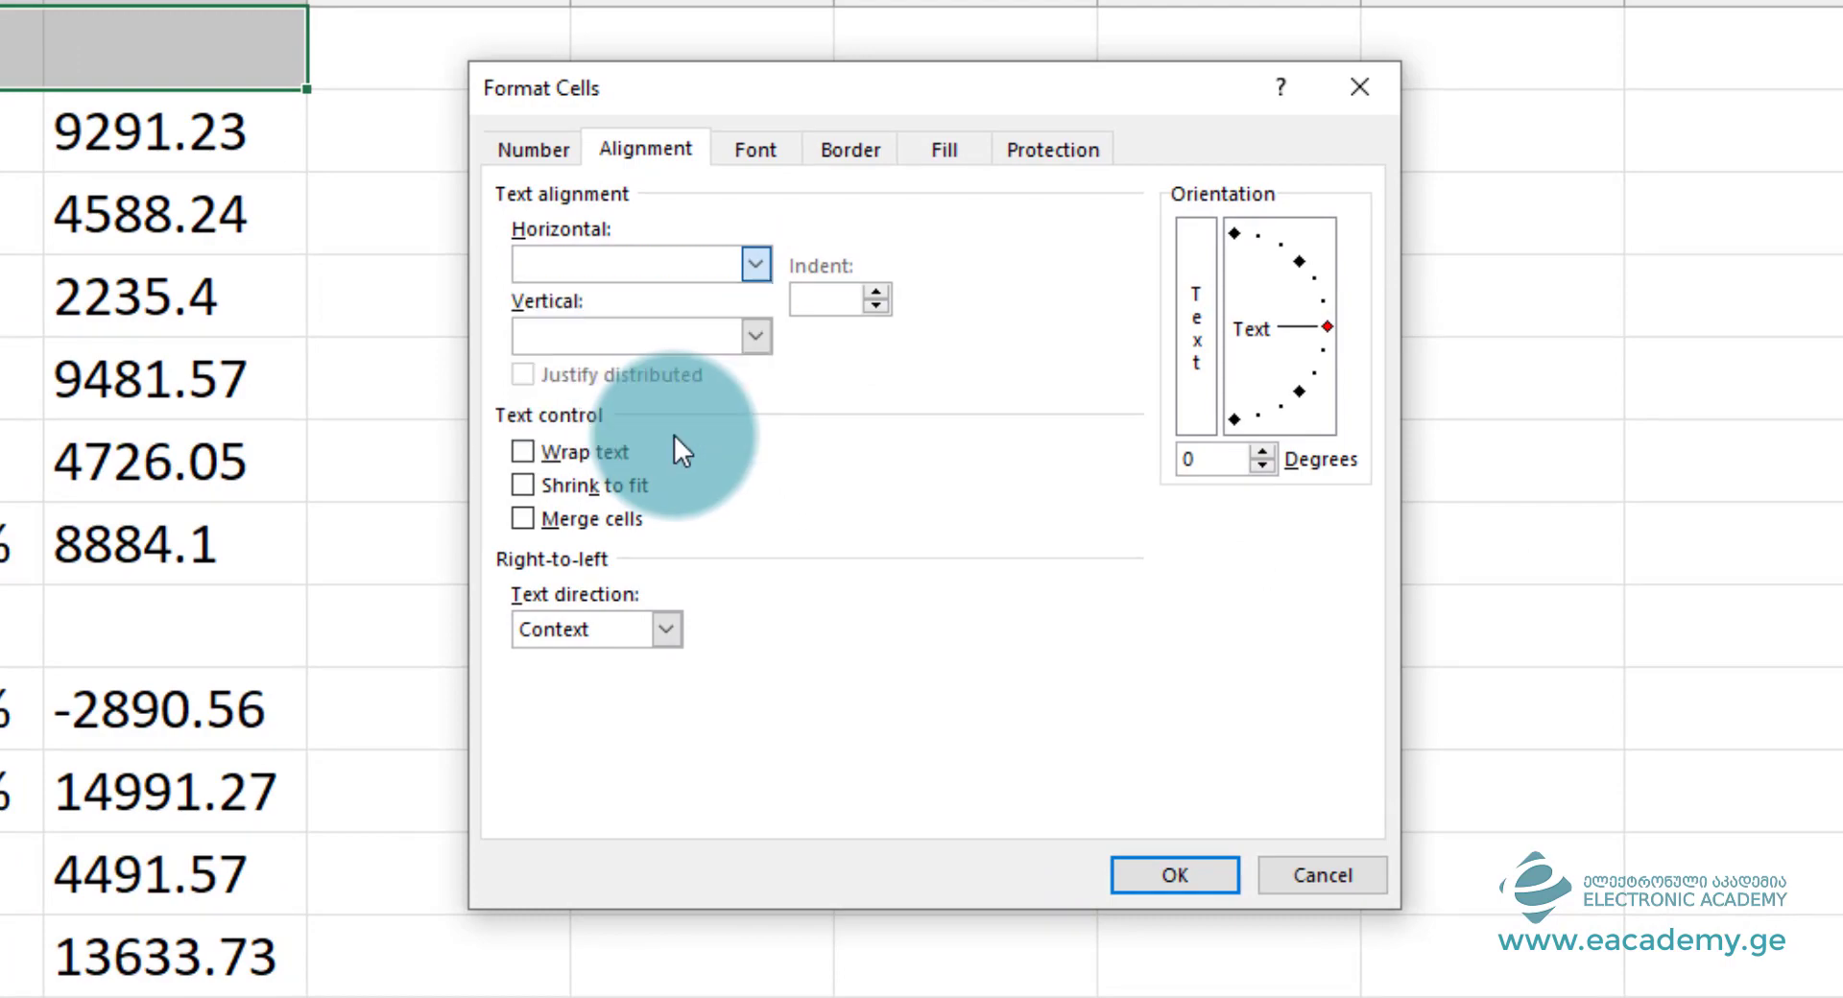
left_click(1151, 875)
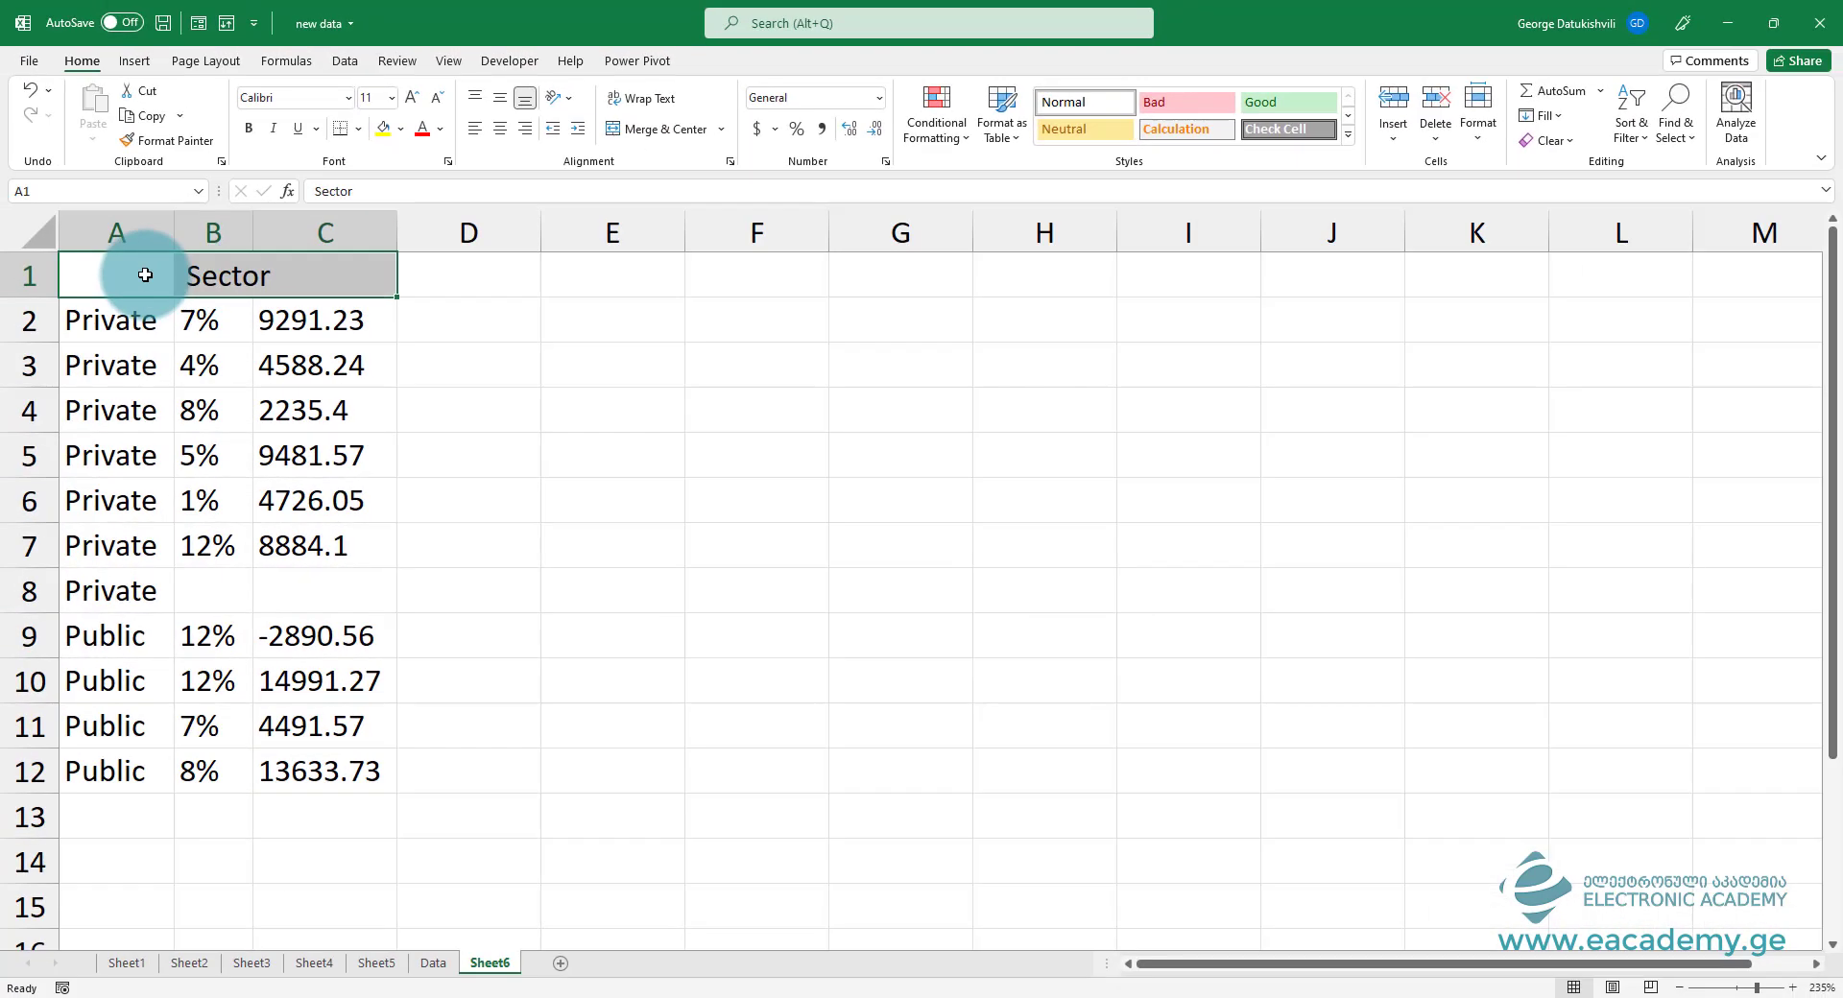
left_click(248, 225)
Step: Apply the Center Across Selection horizontal alignment to the Private label in A8:C8
left_click_drag(131, 592, 279, 584)
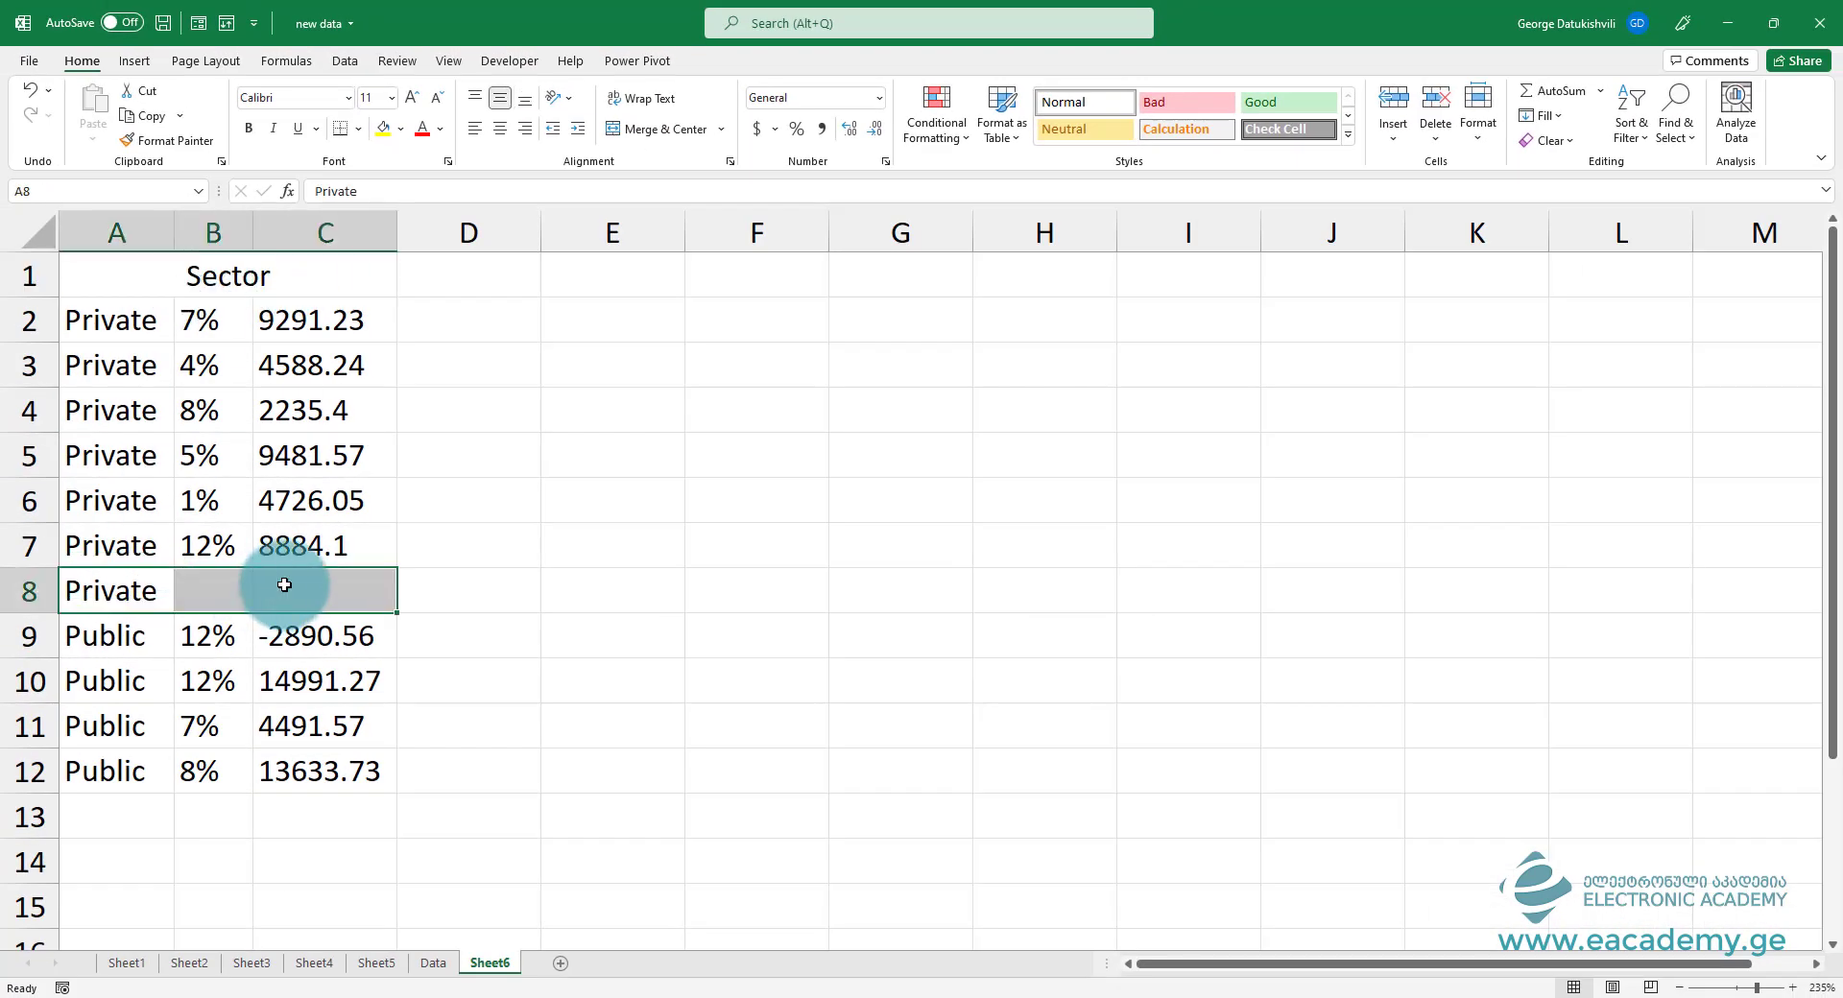
left_click(730, 161)
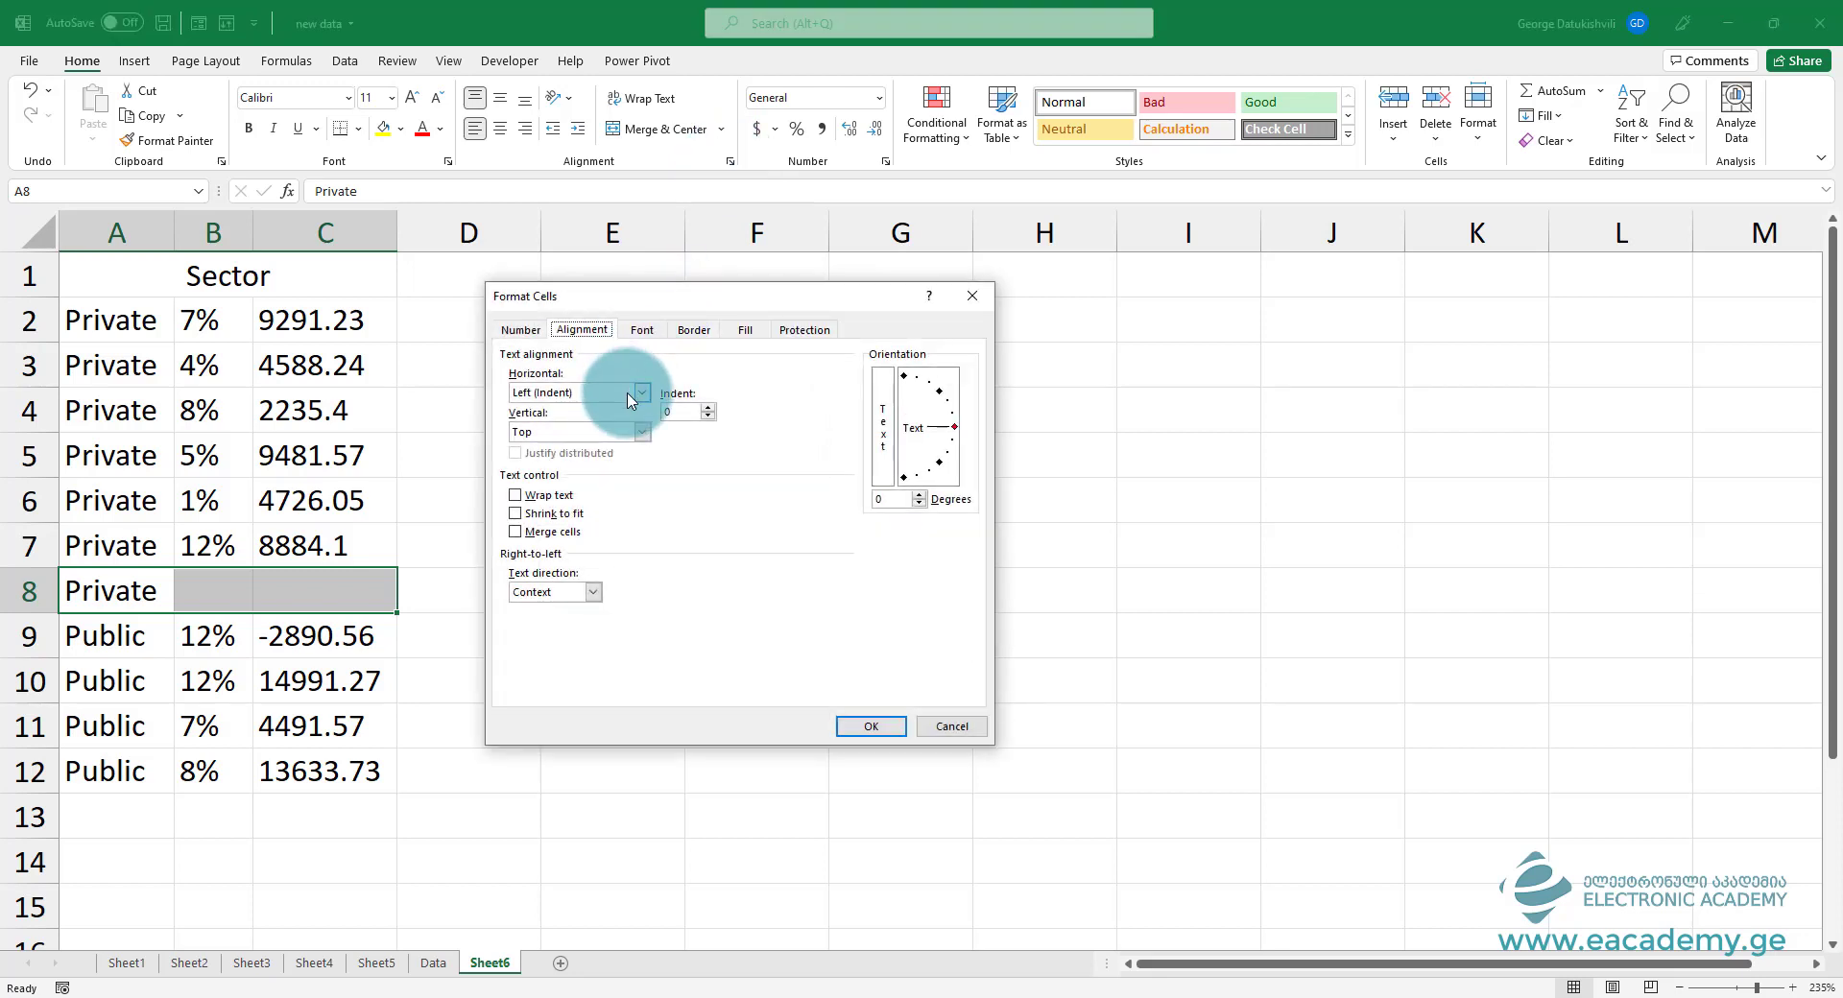
left_click(635, 393)
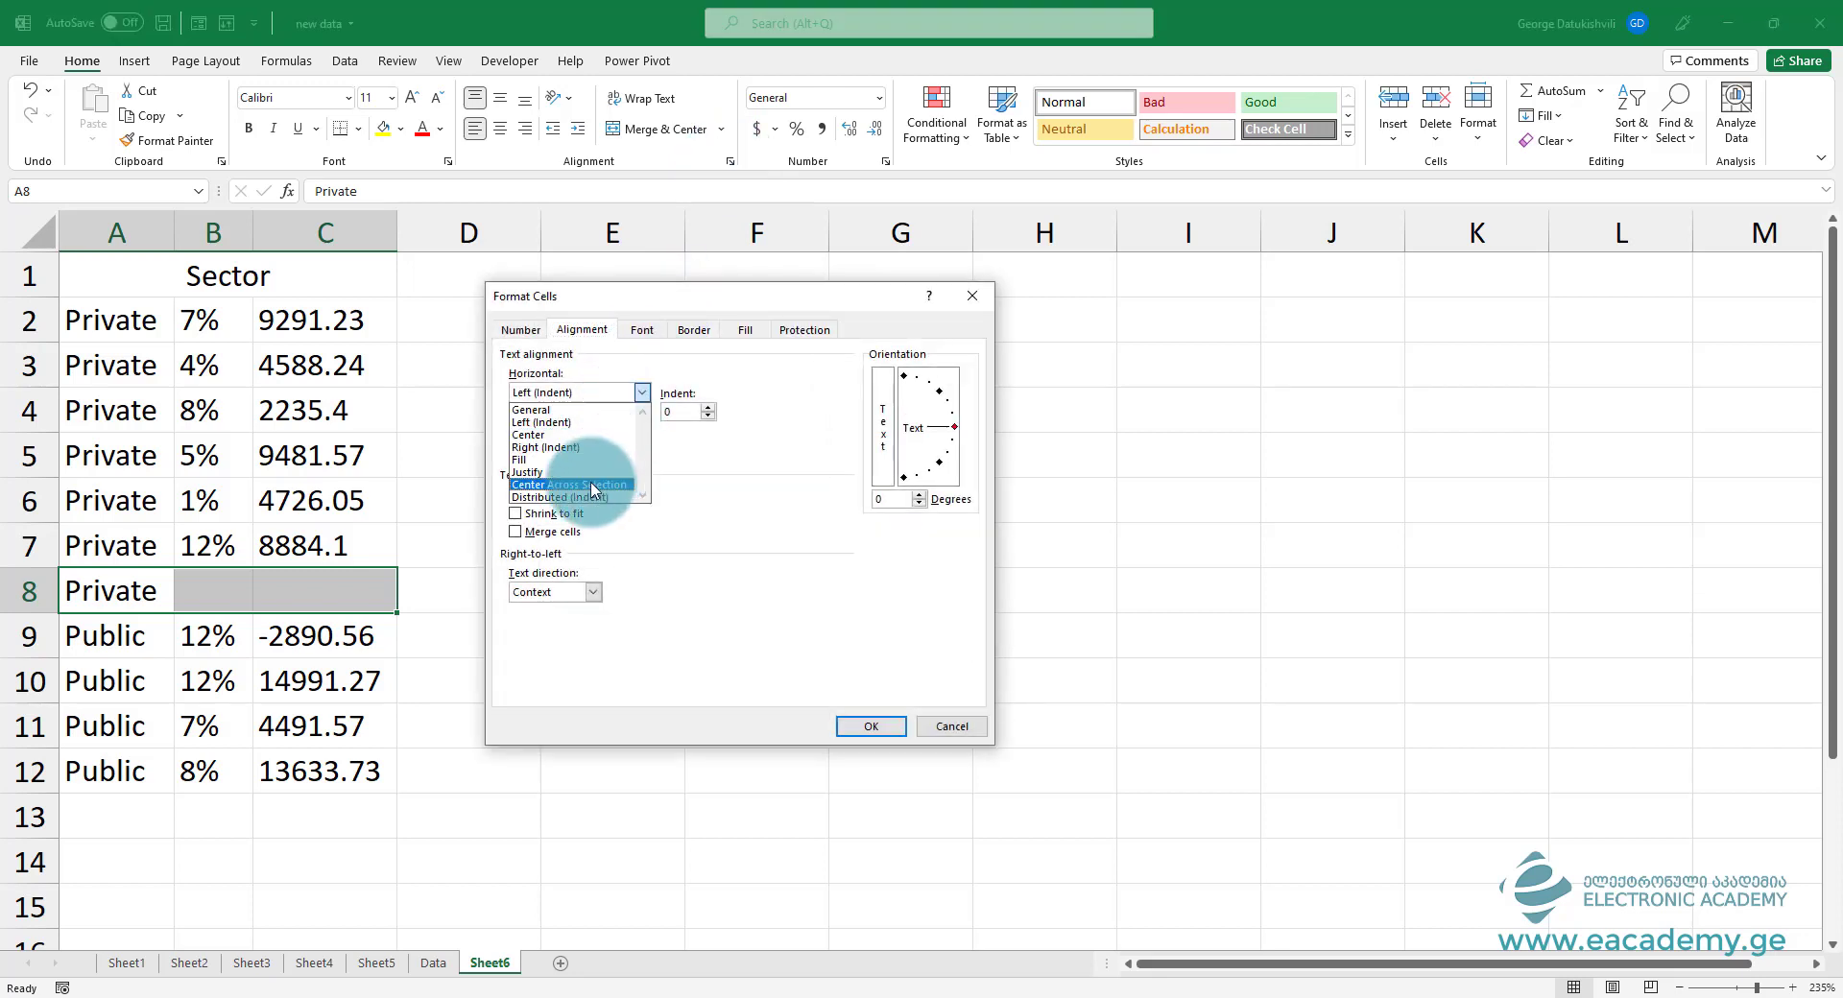
left_click(591, 486)
left_click(869, 726)
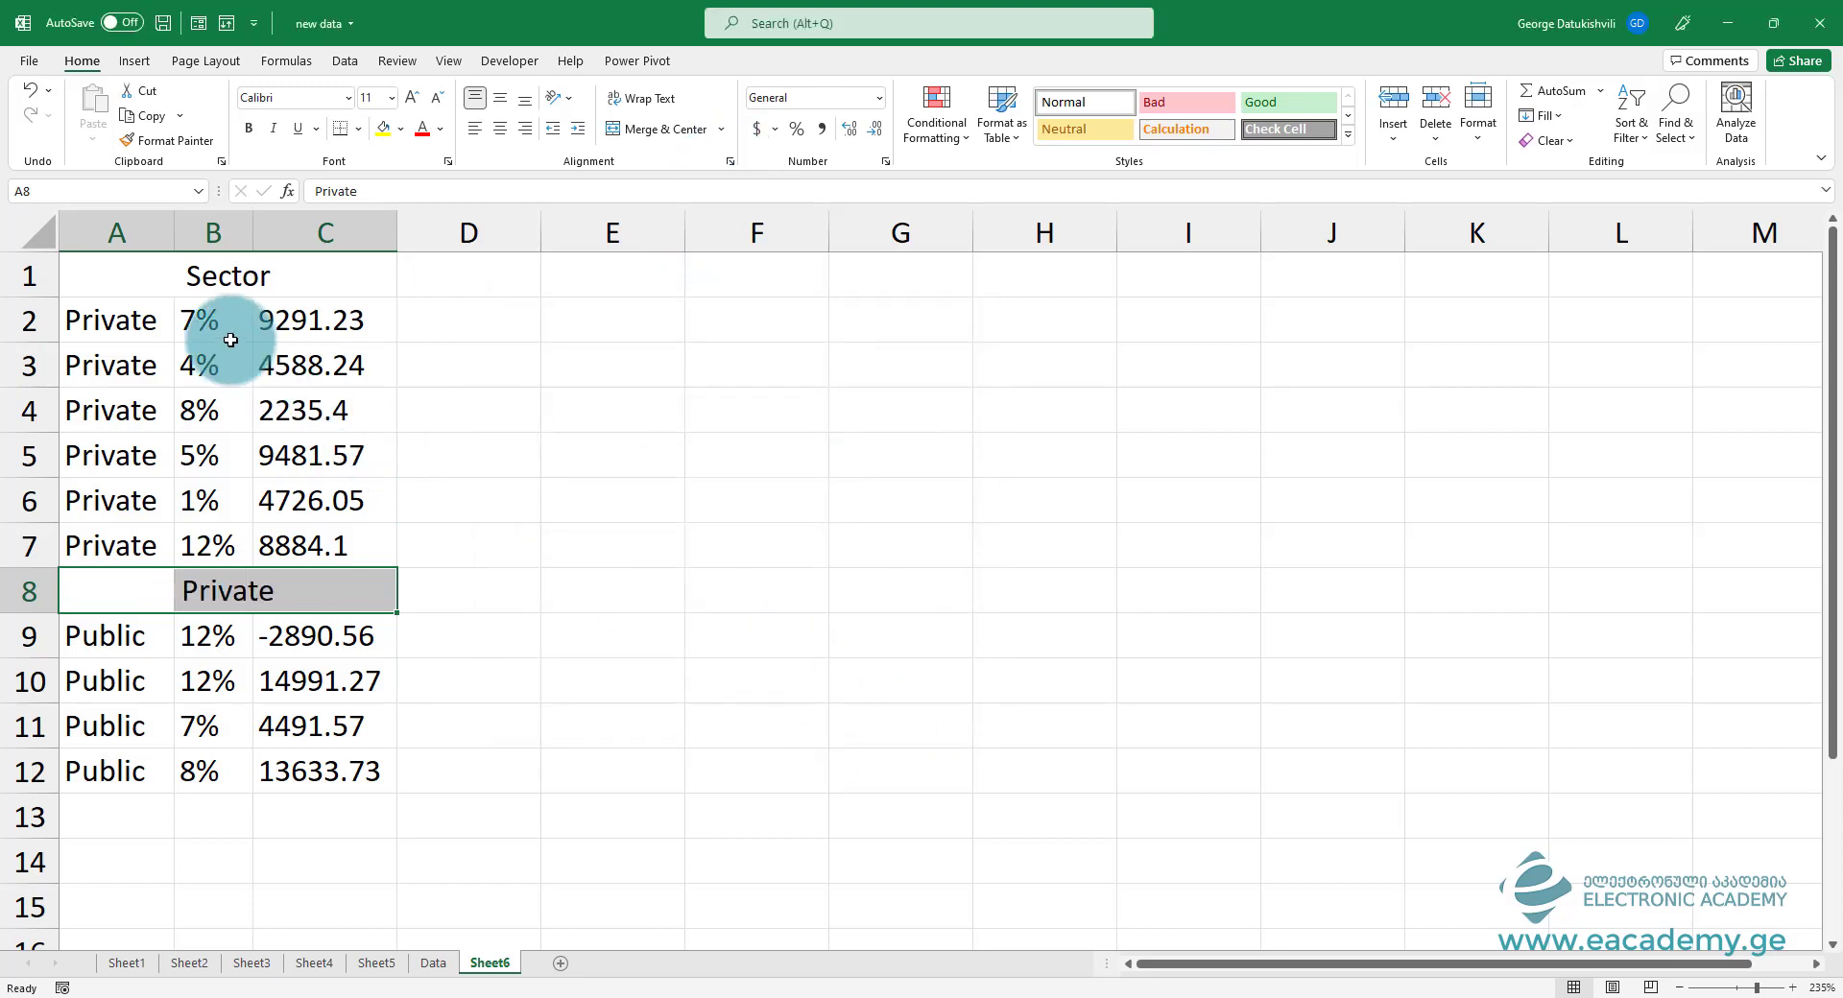
Step: Select the percentages in B2:B12 as one continuous range and check their summary statistics
left_click_drag(230, 340, 228, 762)
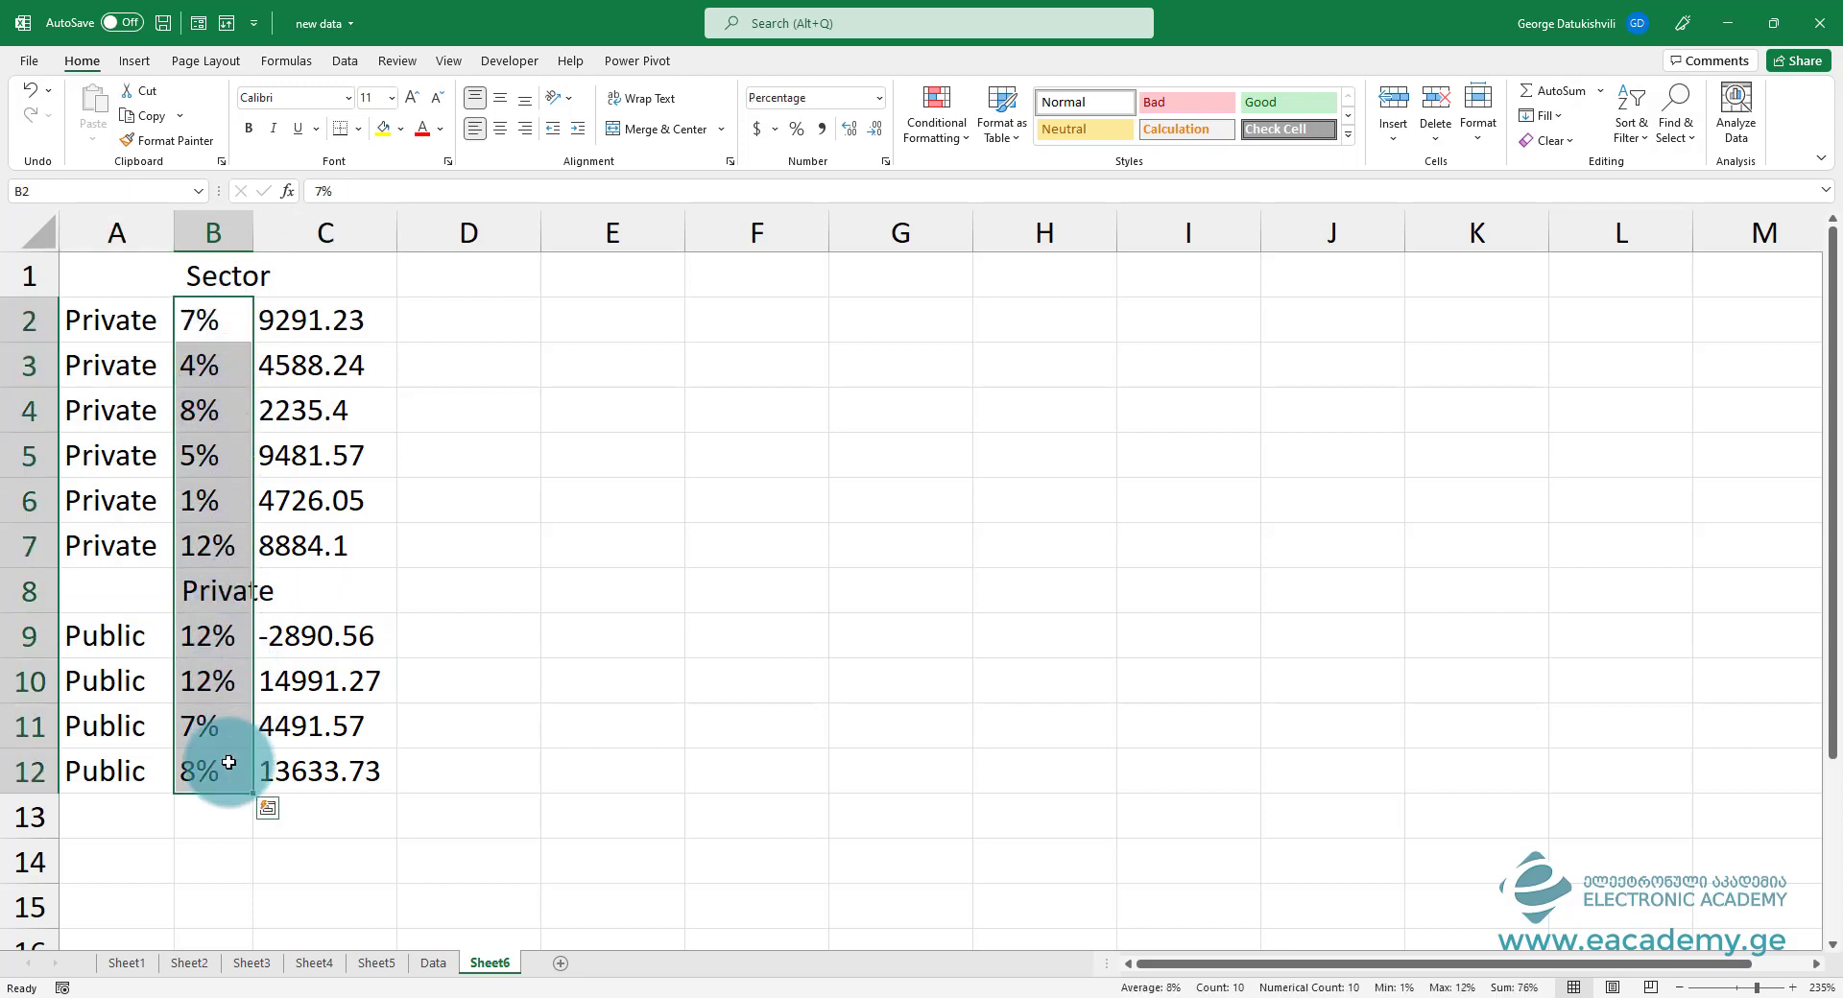
left_click(1527, 986)
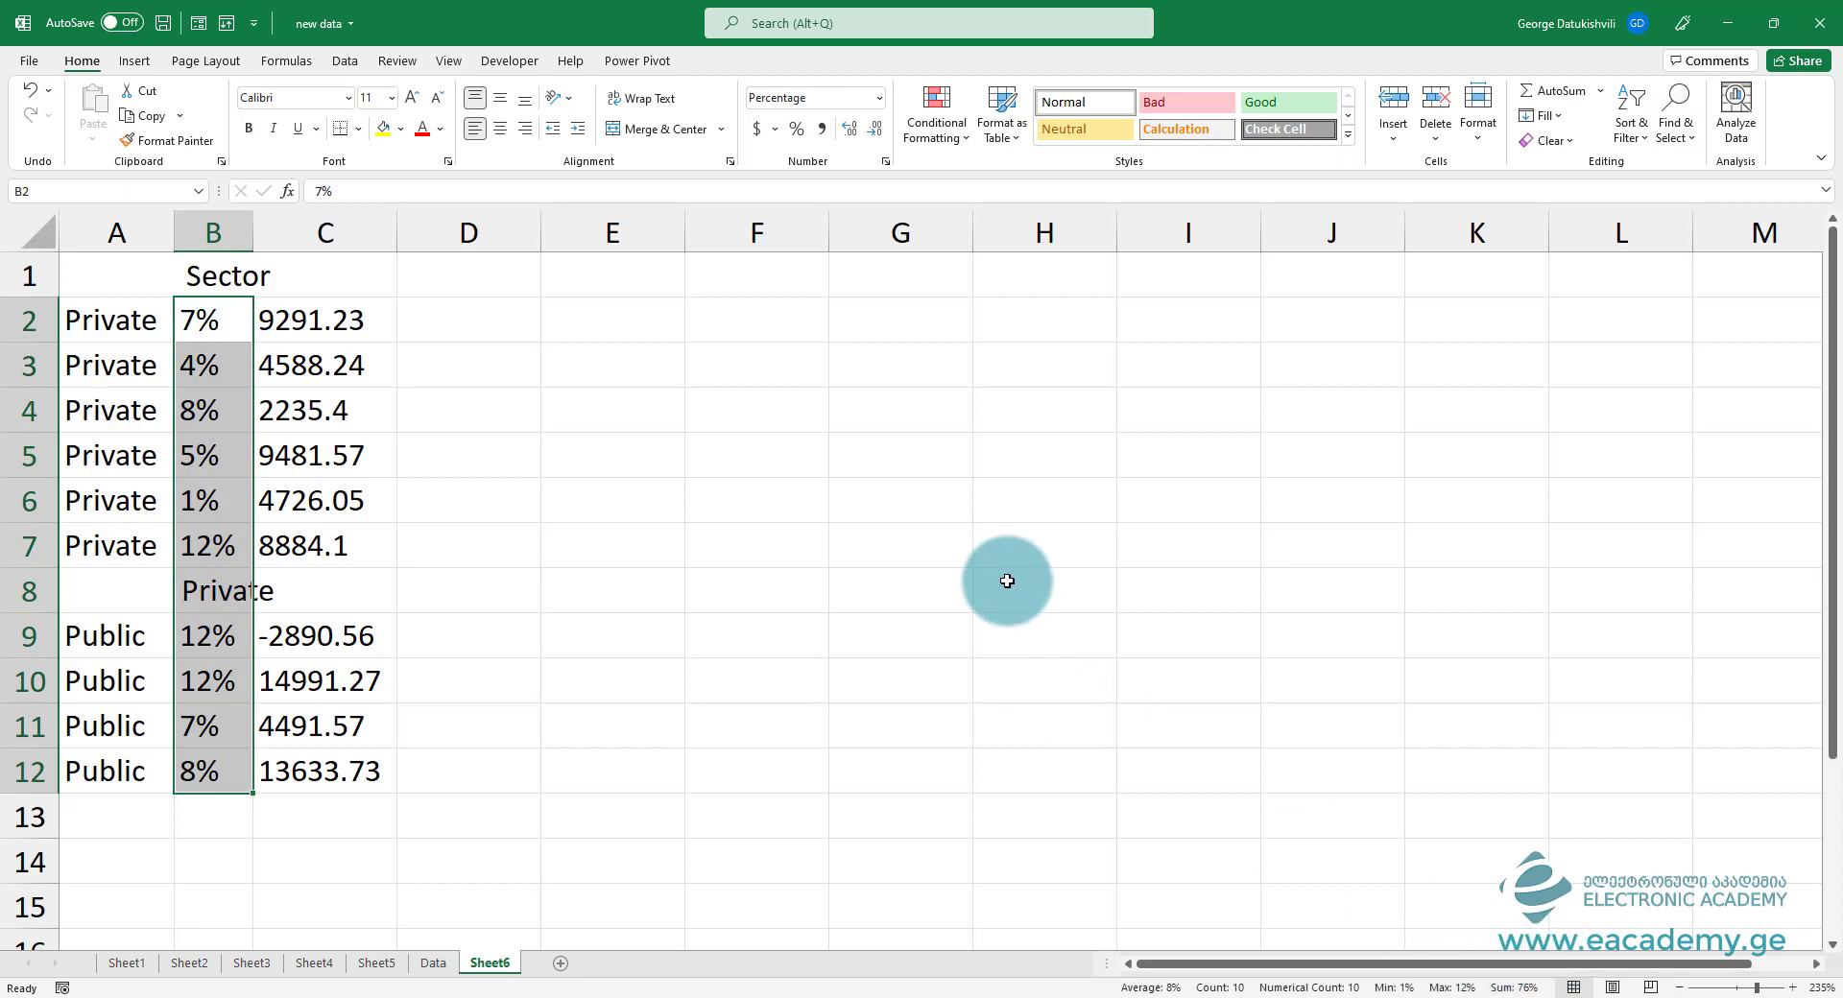
left_click(823, 550)
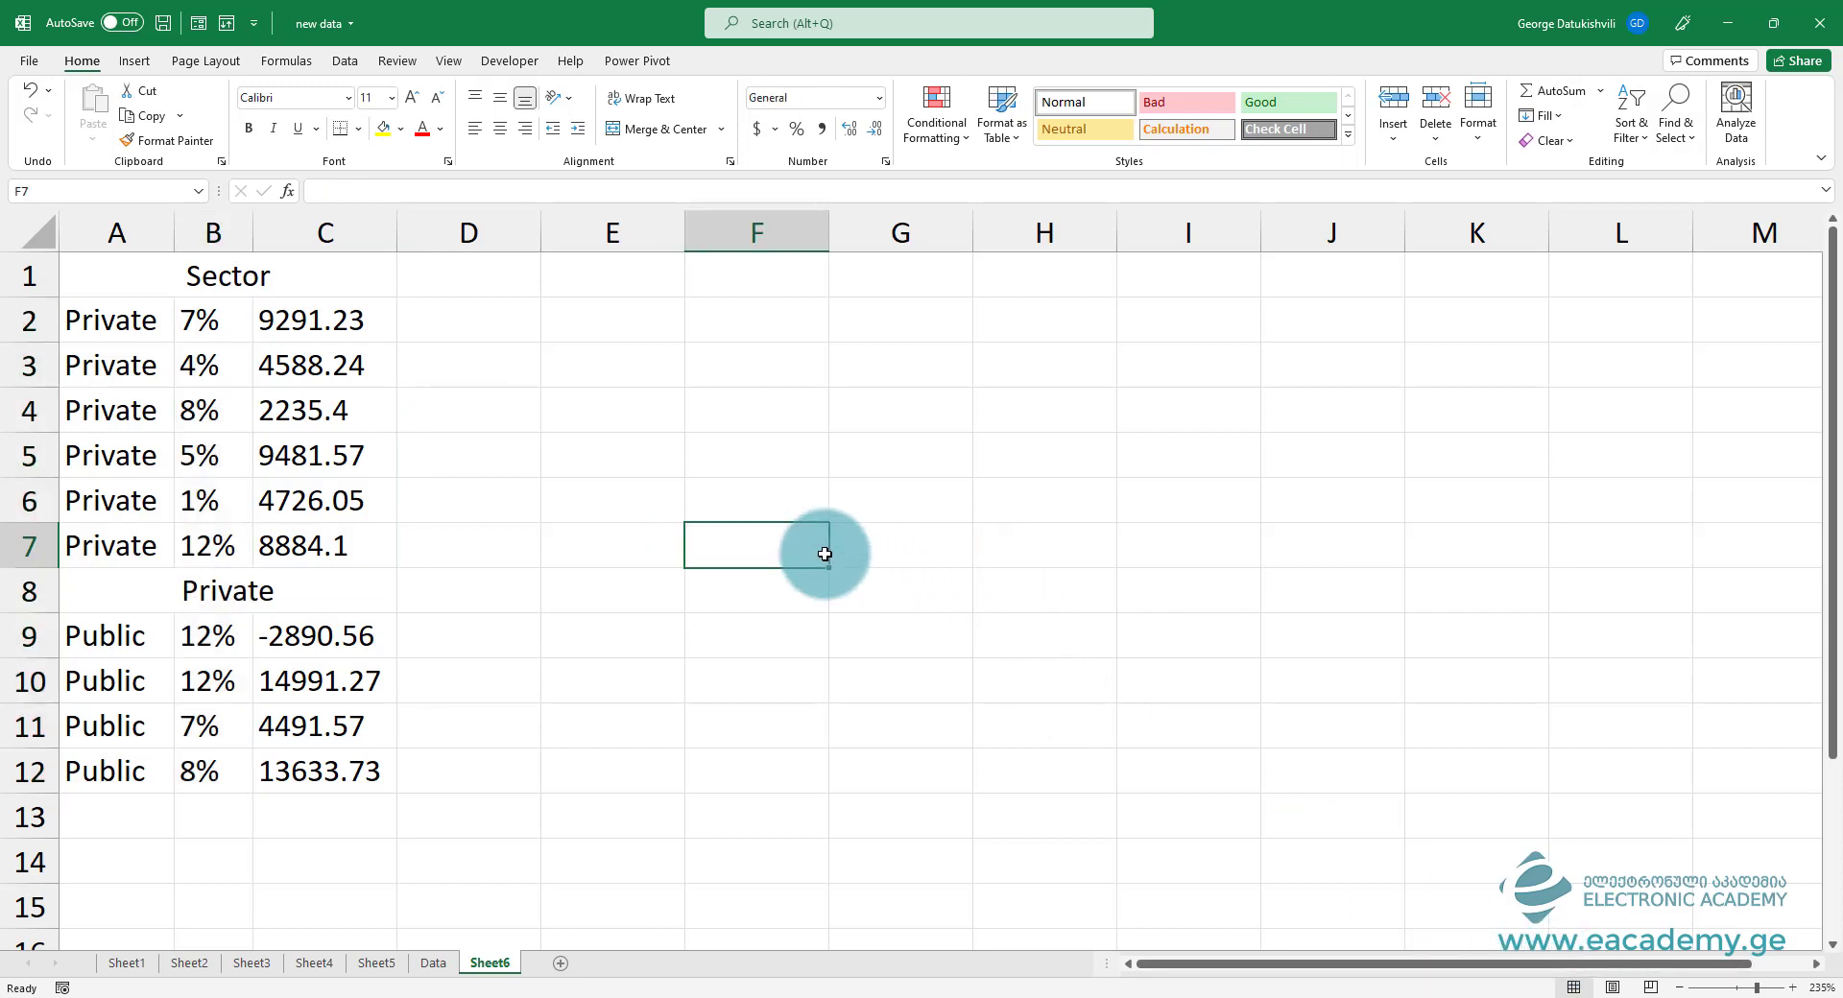
Step: Apply all borders to every cell of the worksheet
left_click(294, 365)
key("ctrl+a")
key("ctrl+a")
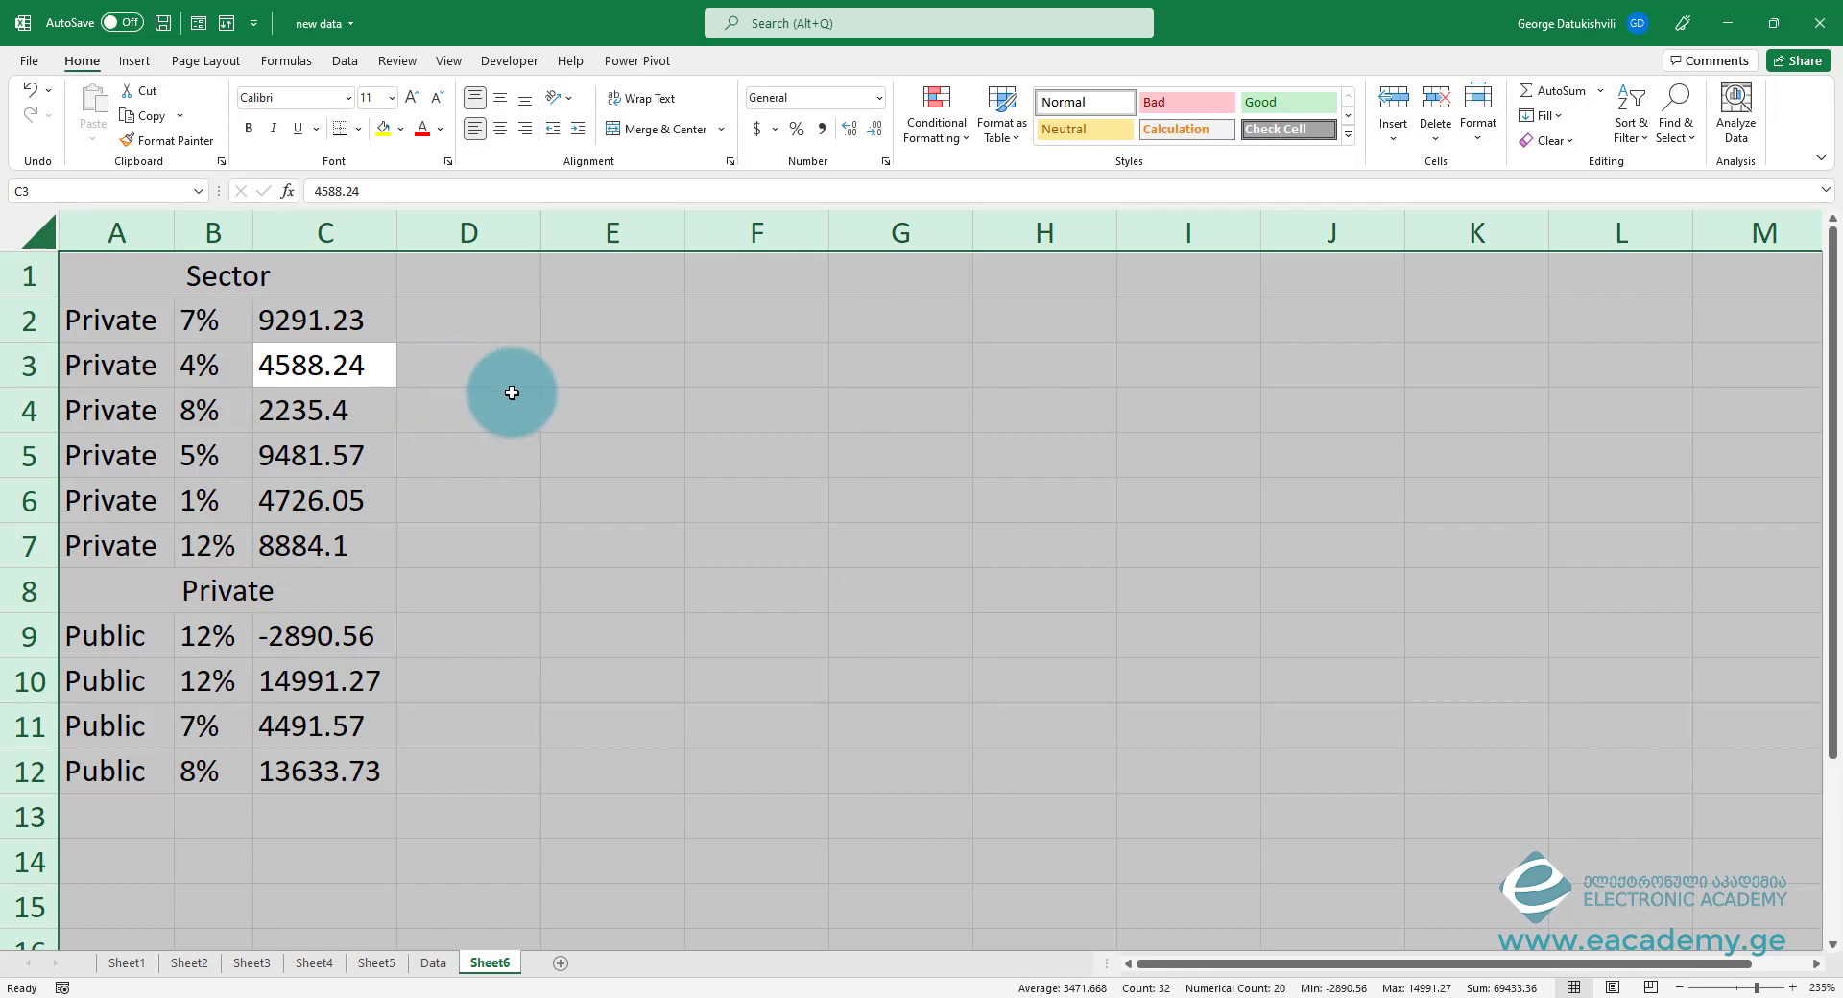
left_click(358, 129)
left_click(393, 320)
left_click(677, 423)
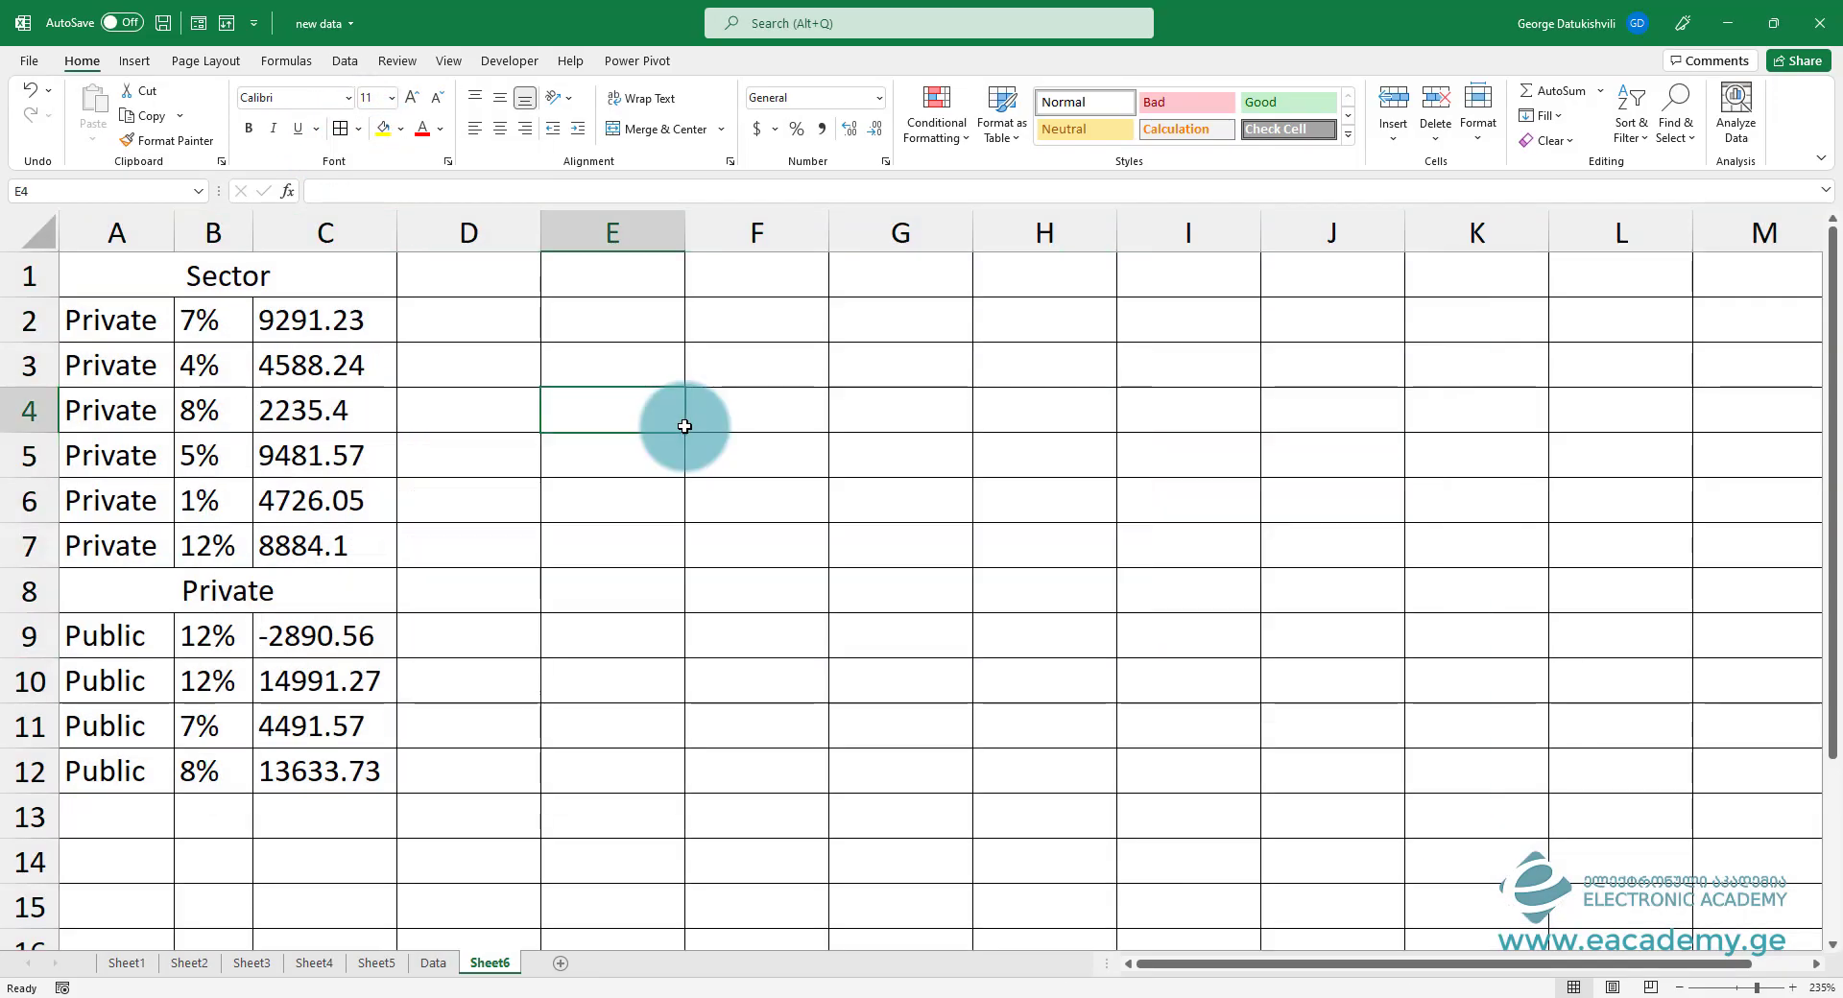
Step: Remove the borders from every cell of the worksheet with the No Border option
scroll(851, 518, "down", 10)
scroll(855, 518, "up", 6)
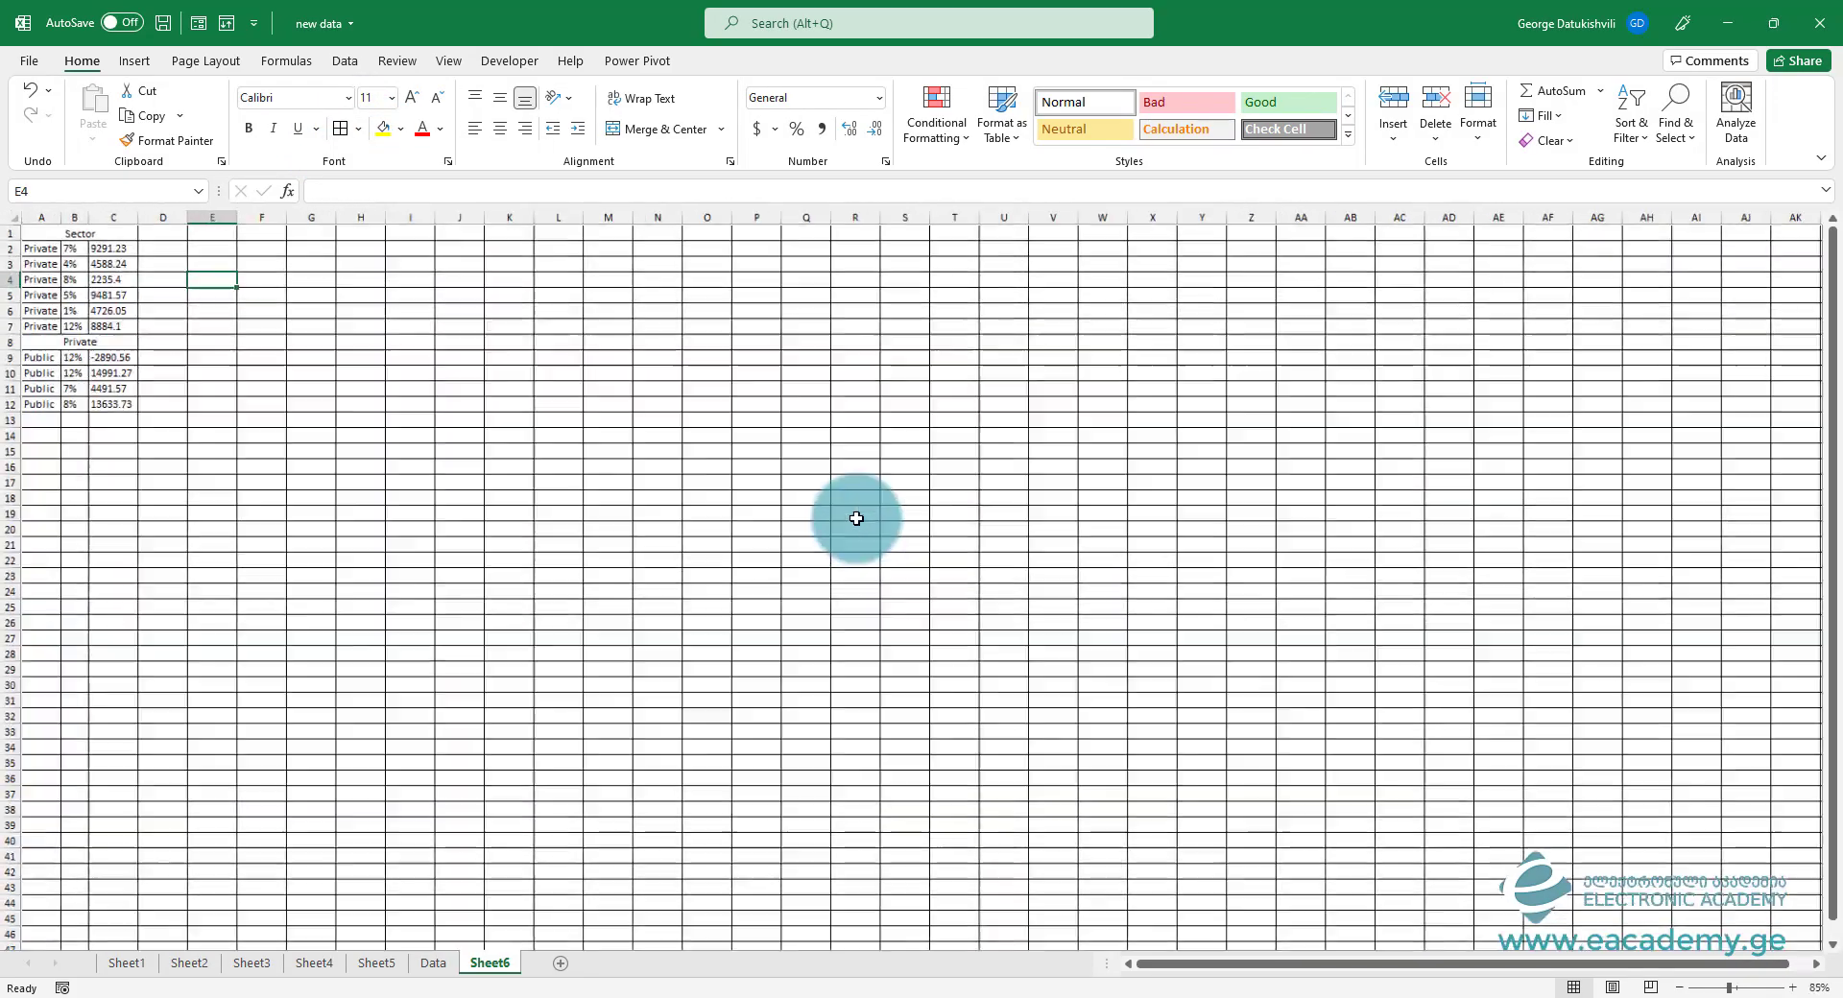
scroll(383, 429, "up", 9)
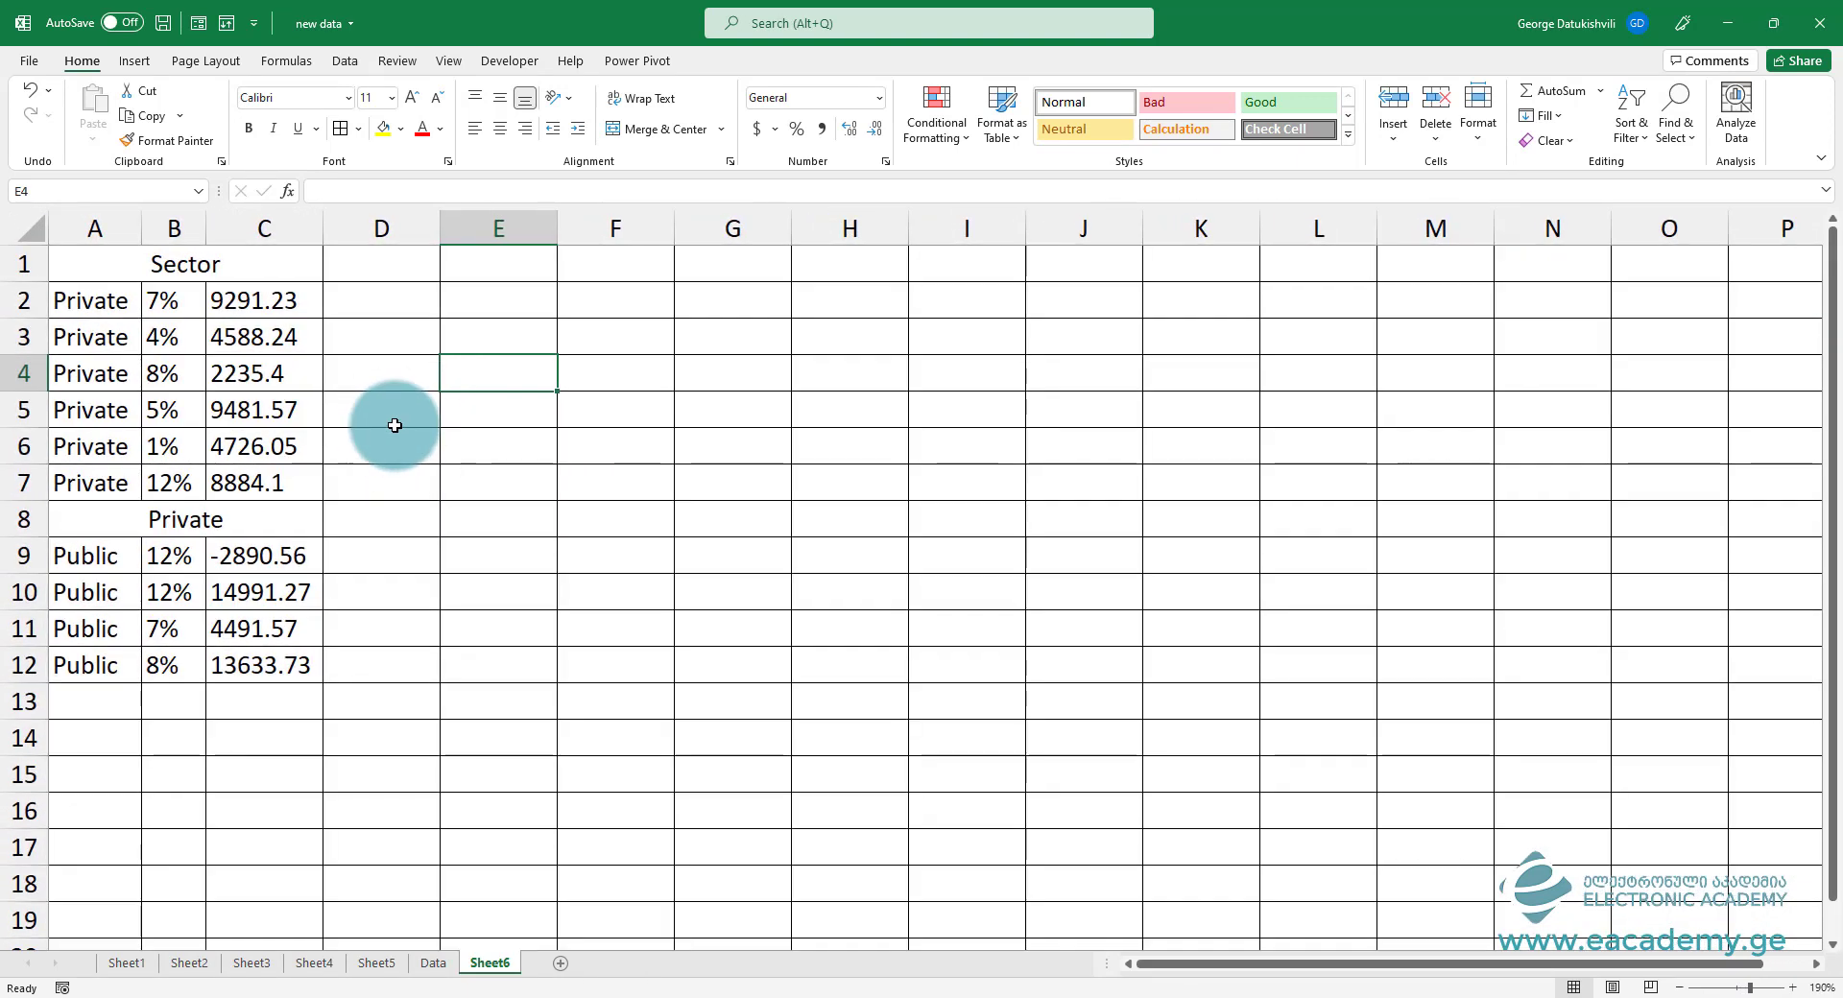
key("ctrl+a")
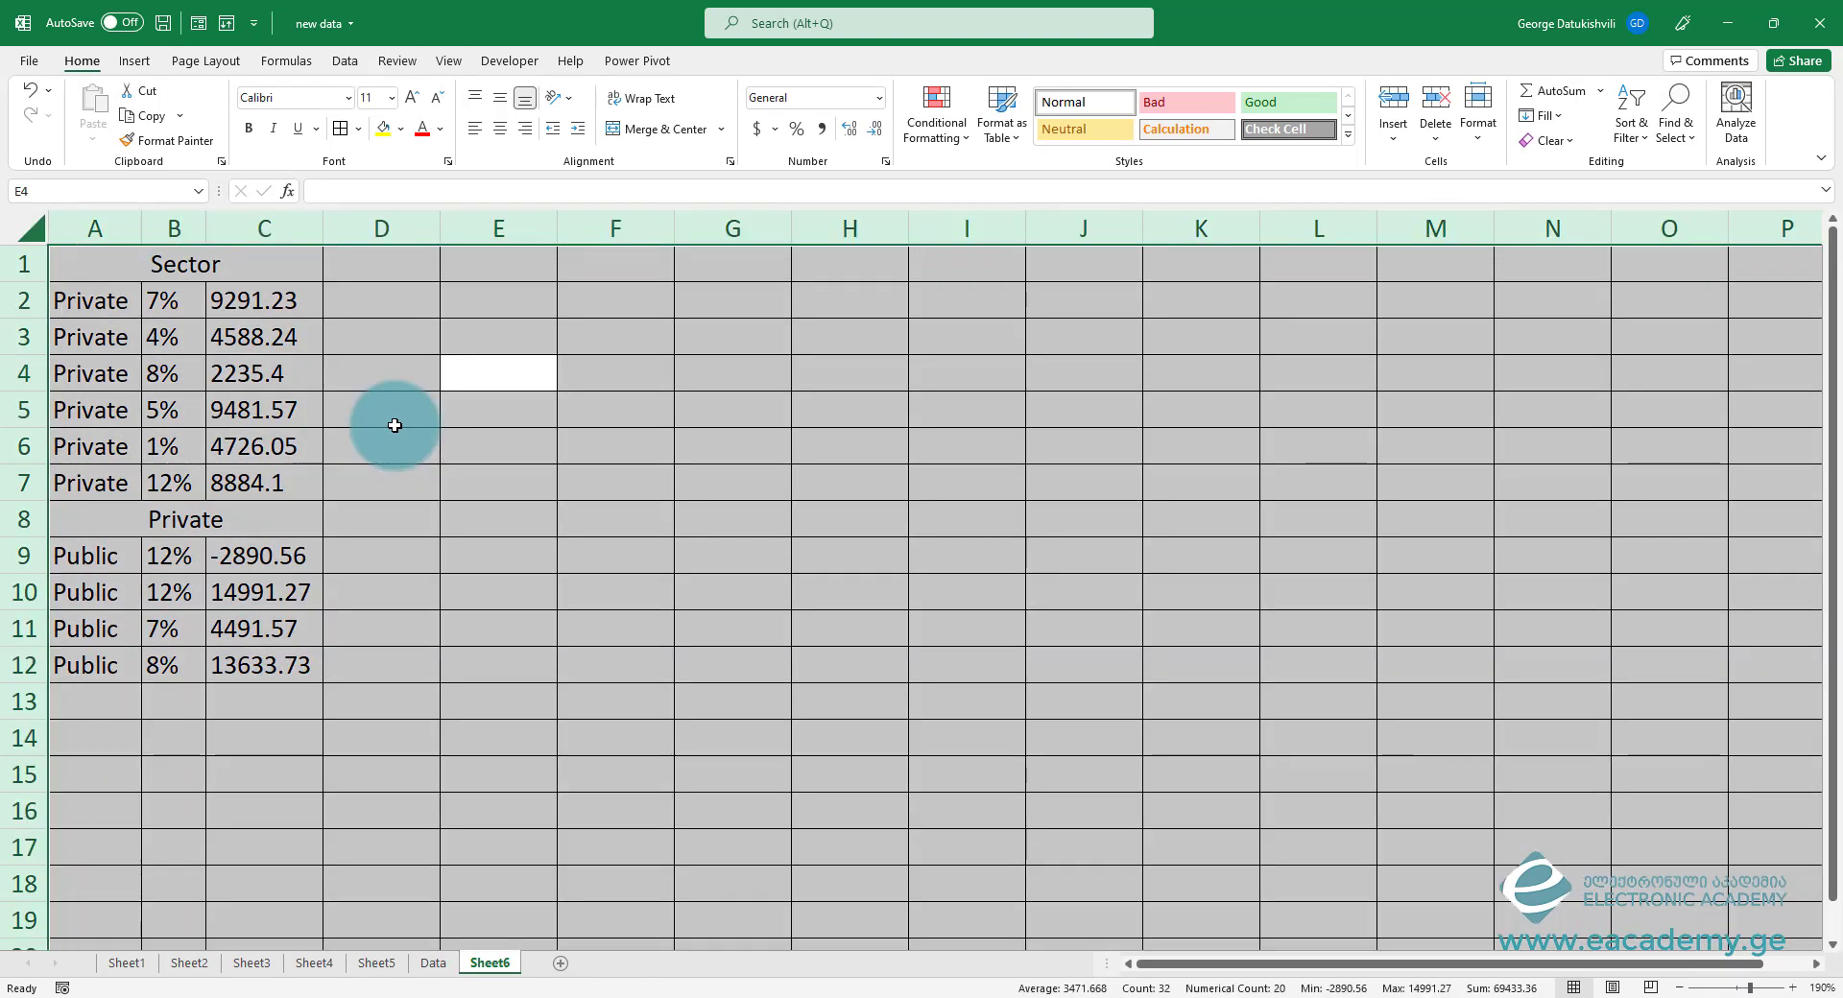
left_click(358, 128)
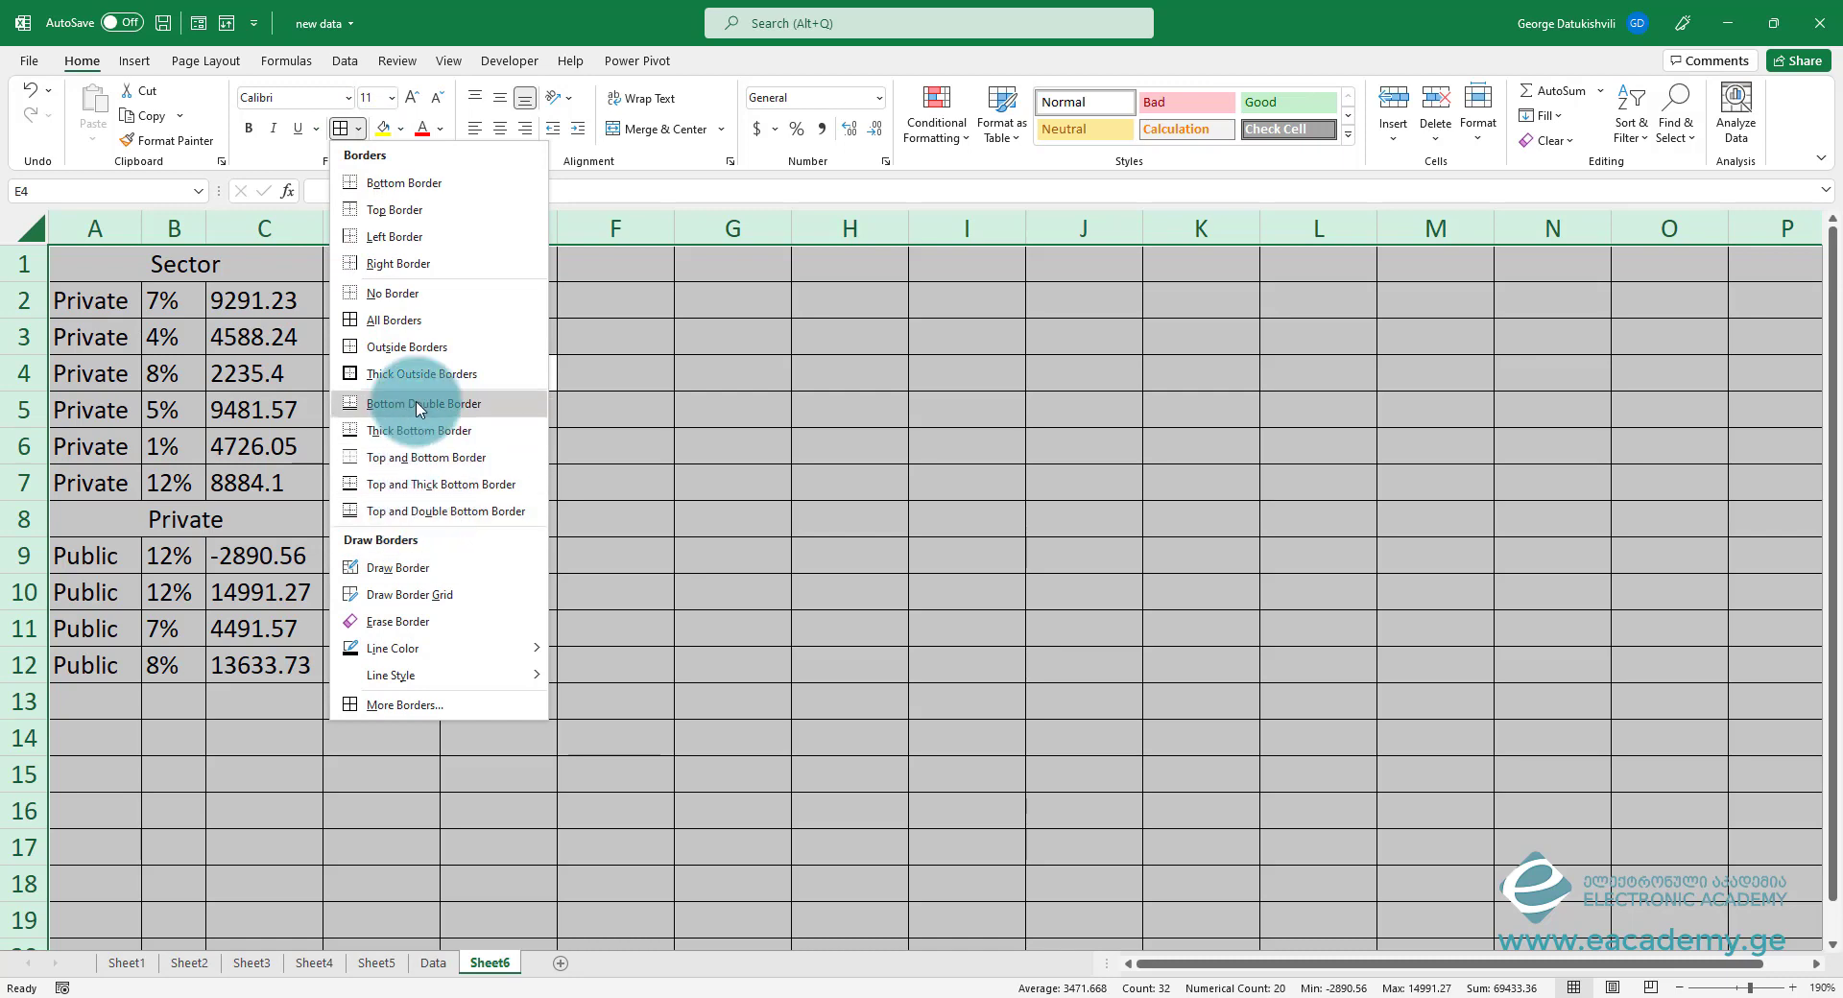
left_click(413, 293)
Step: Select only the filled data range A1:C12 and apply All Borders to it
left_click(247, 369)
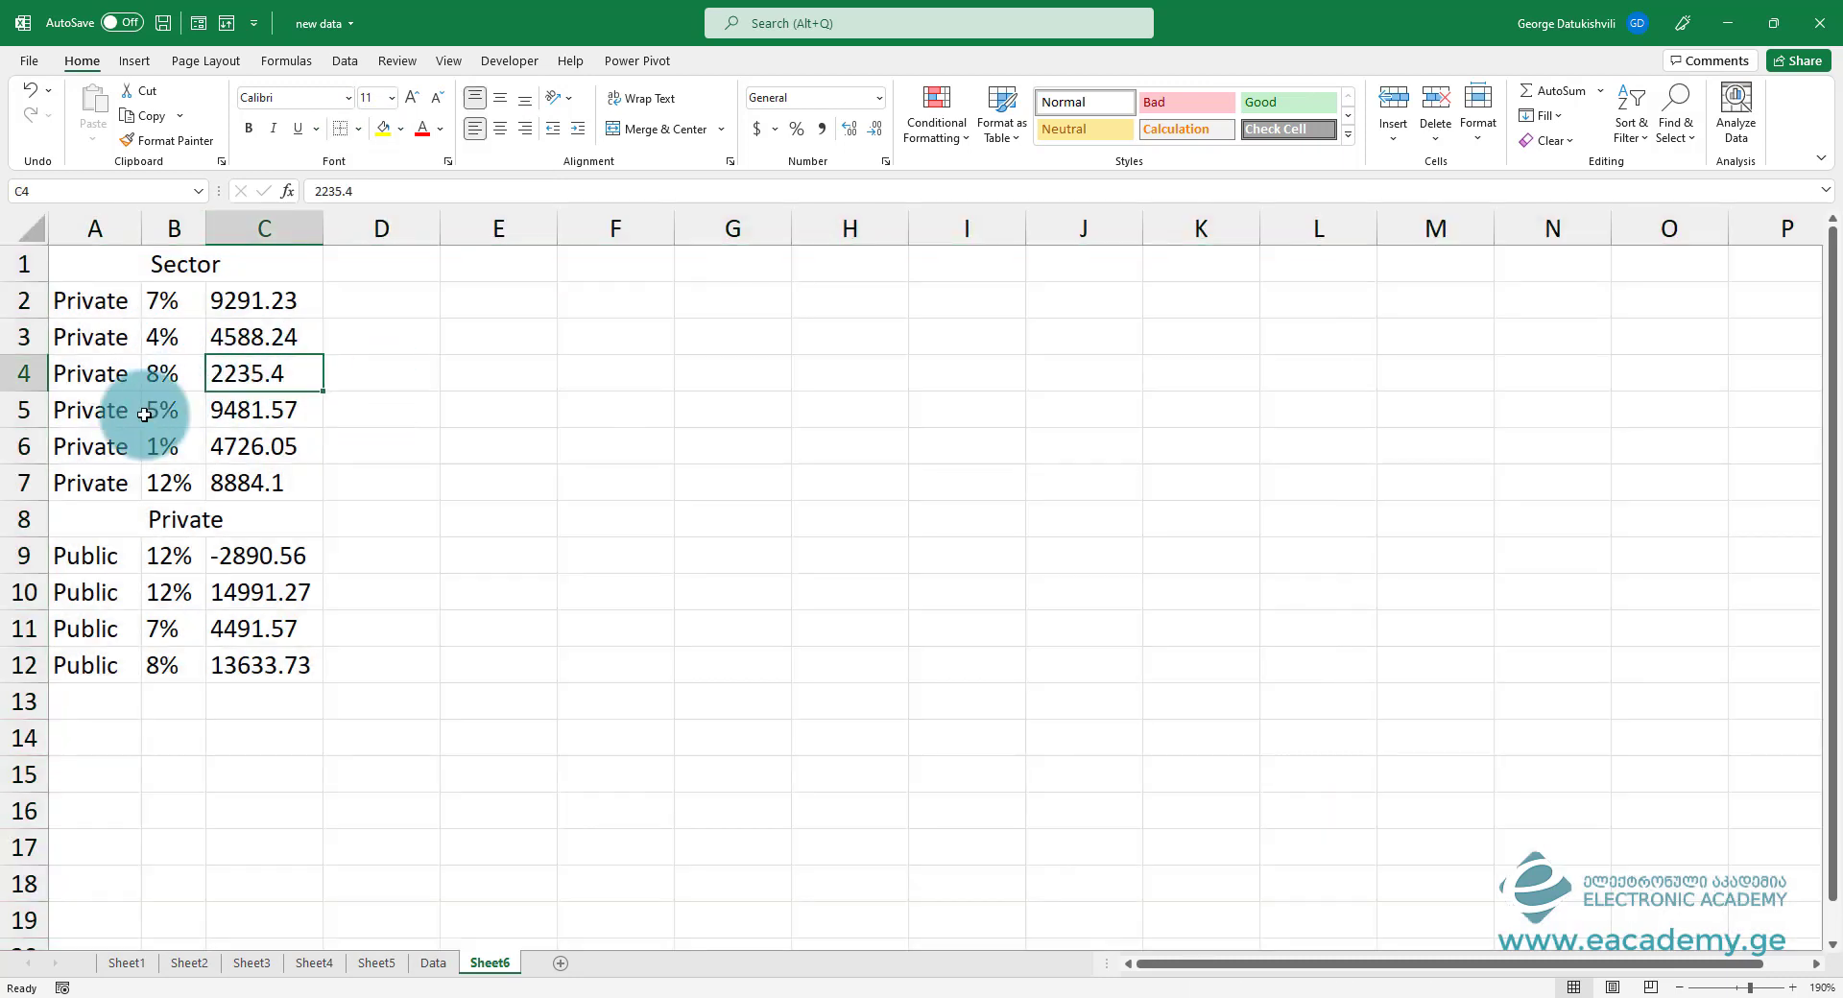
key("ctrl+a")
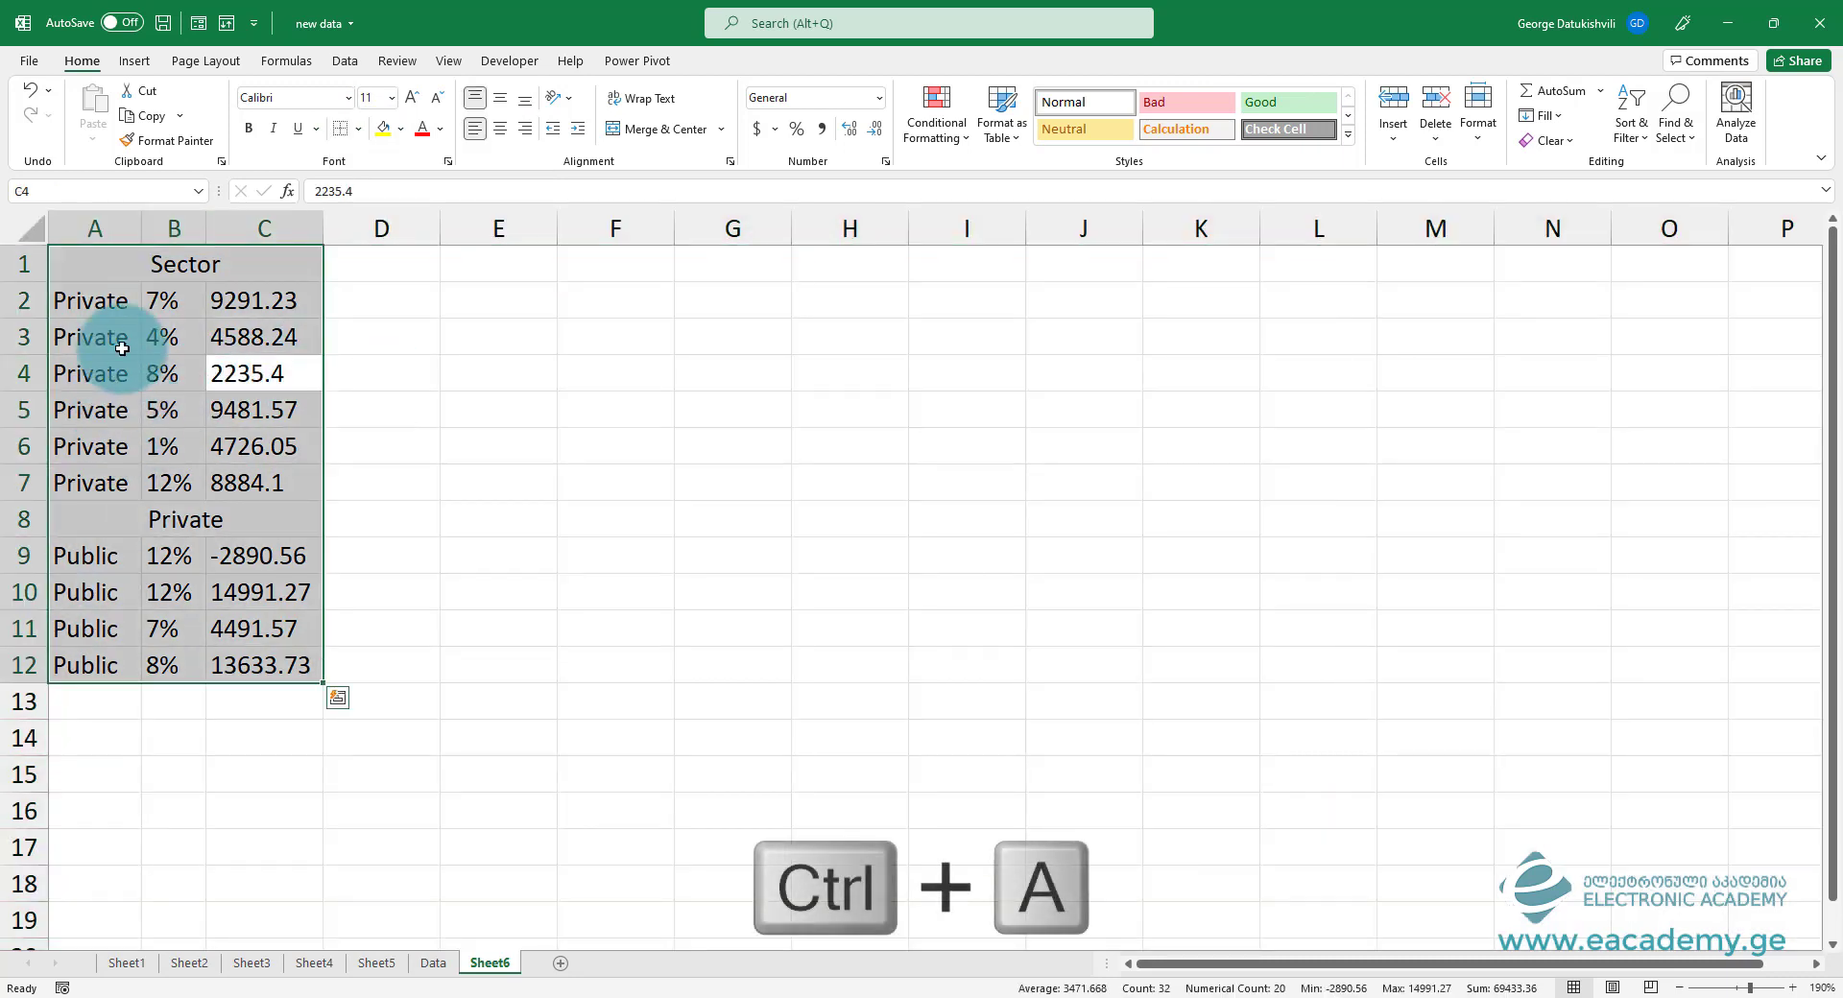
left_click(355, 132)
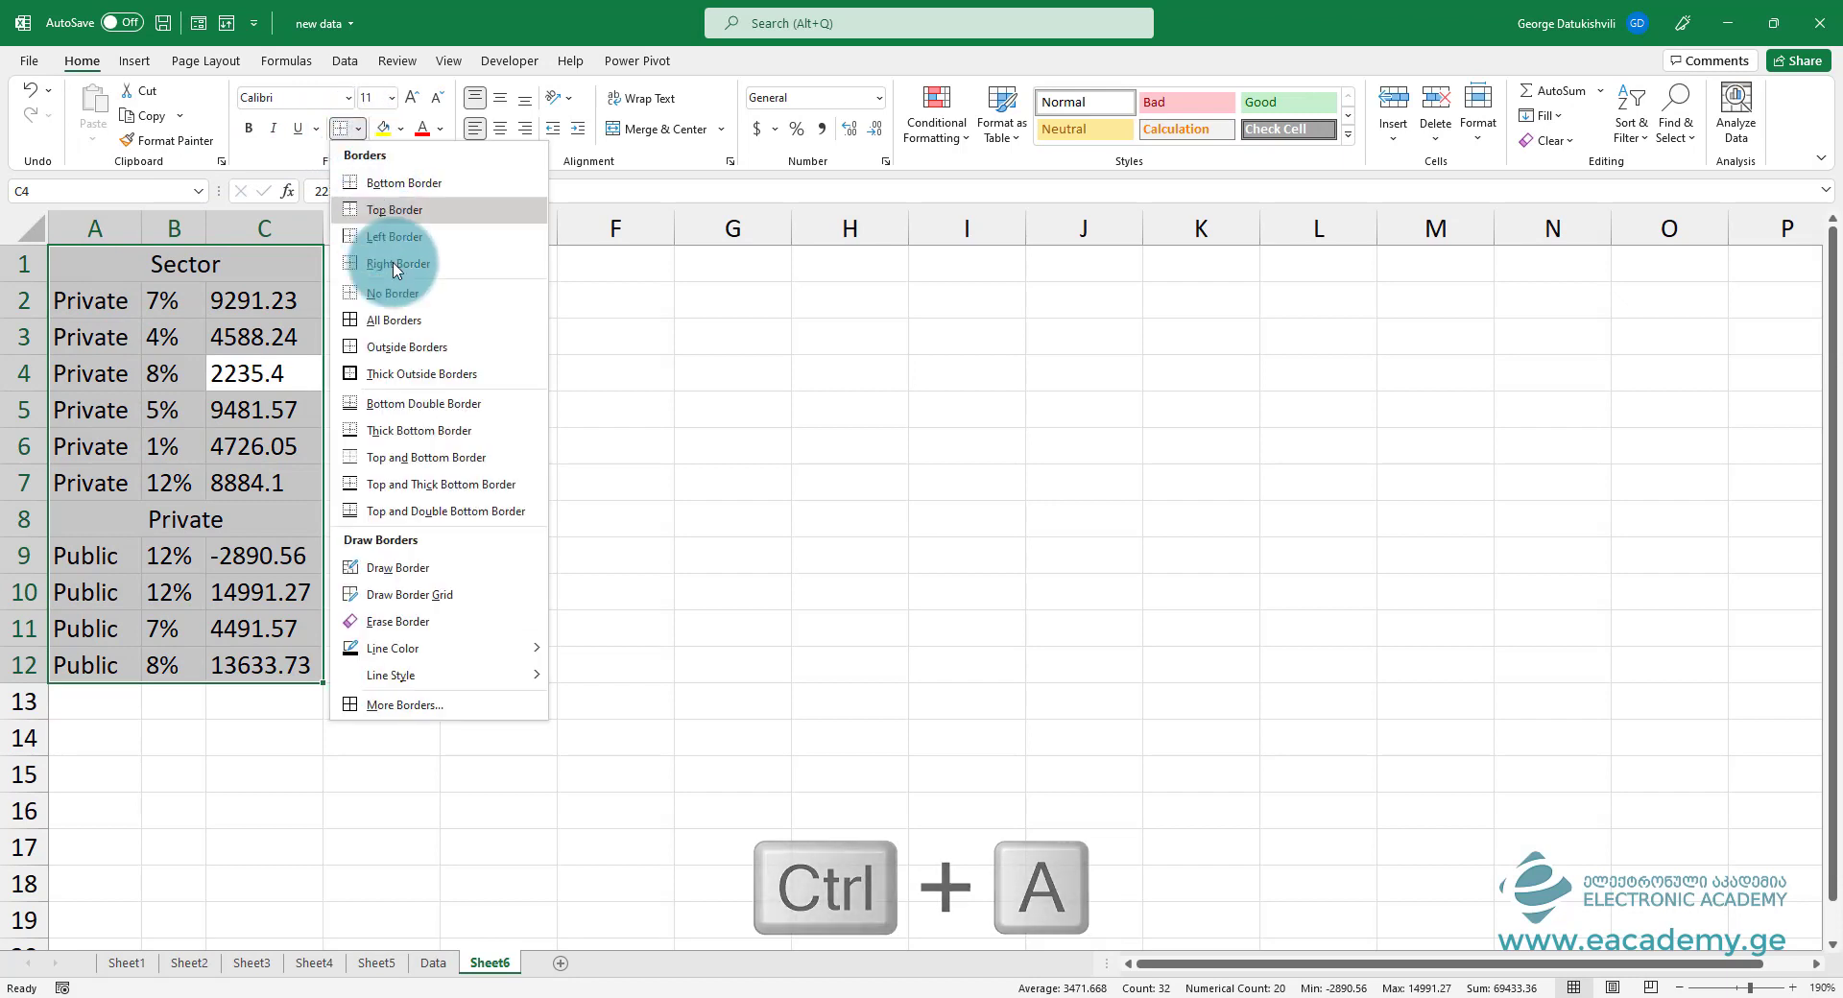
left_click(408, 314)
left_click(554, 482)
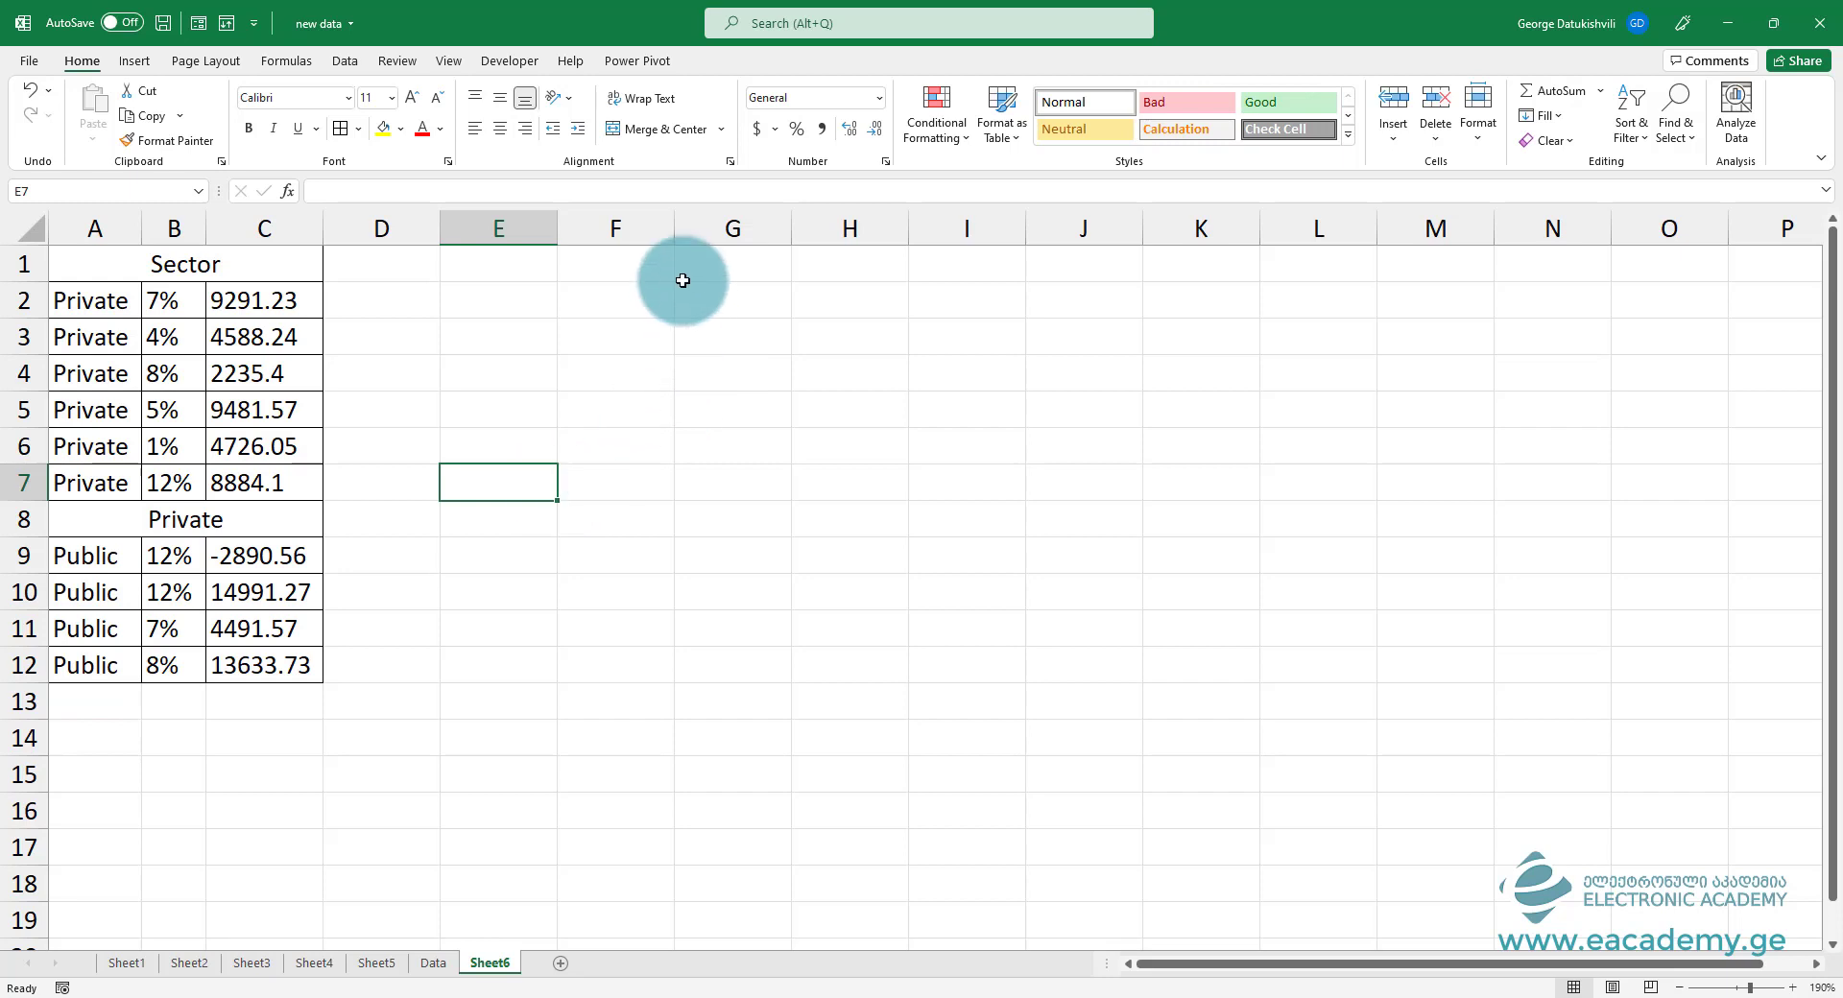
Step: Widen column F to more than double its width and enter 22.06.2022 in F2
left_click(630, 278)
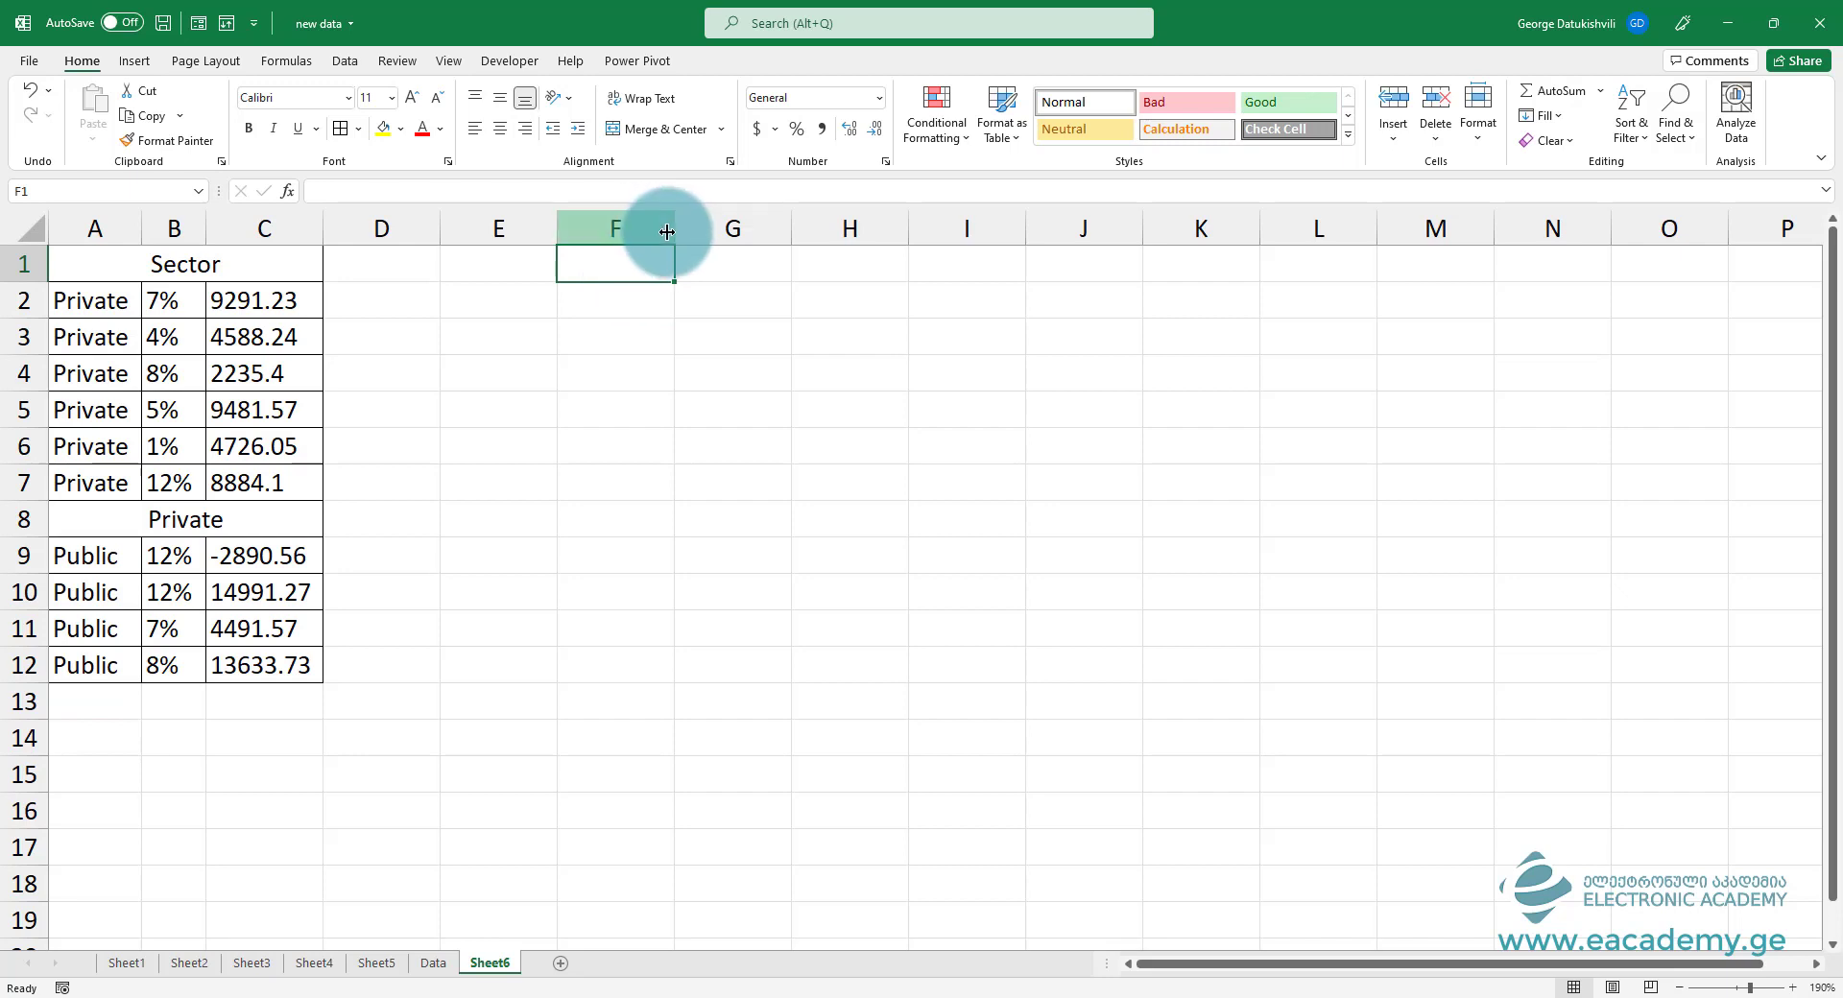
left_click_drag(673, 231, 845, 236)
left_click(678, 309)
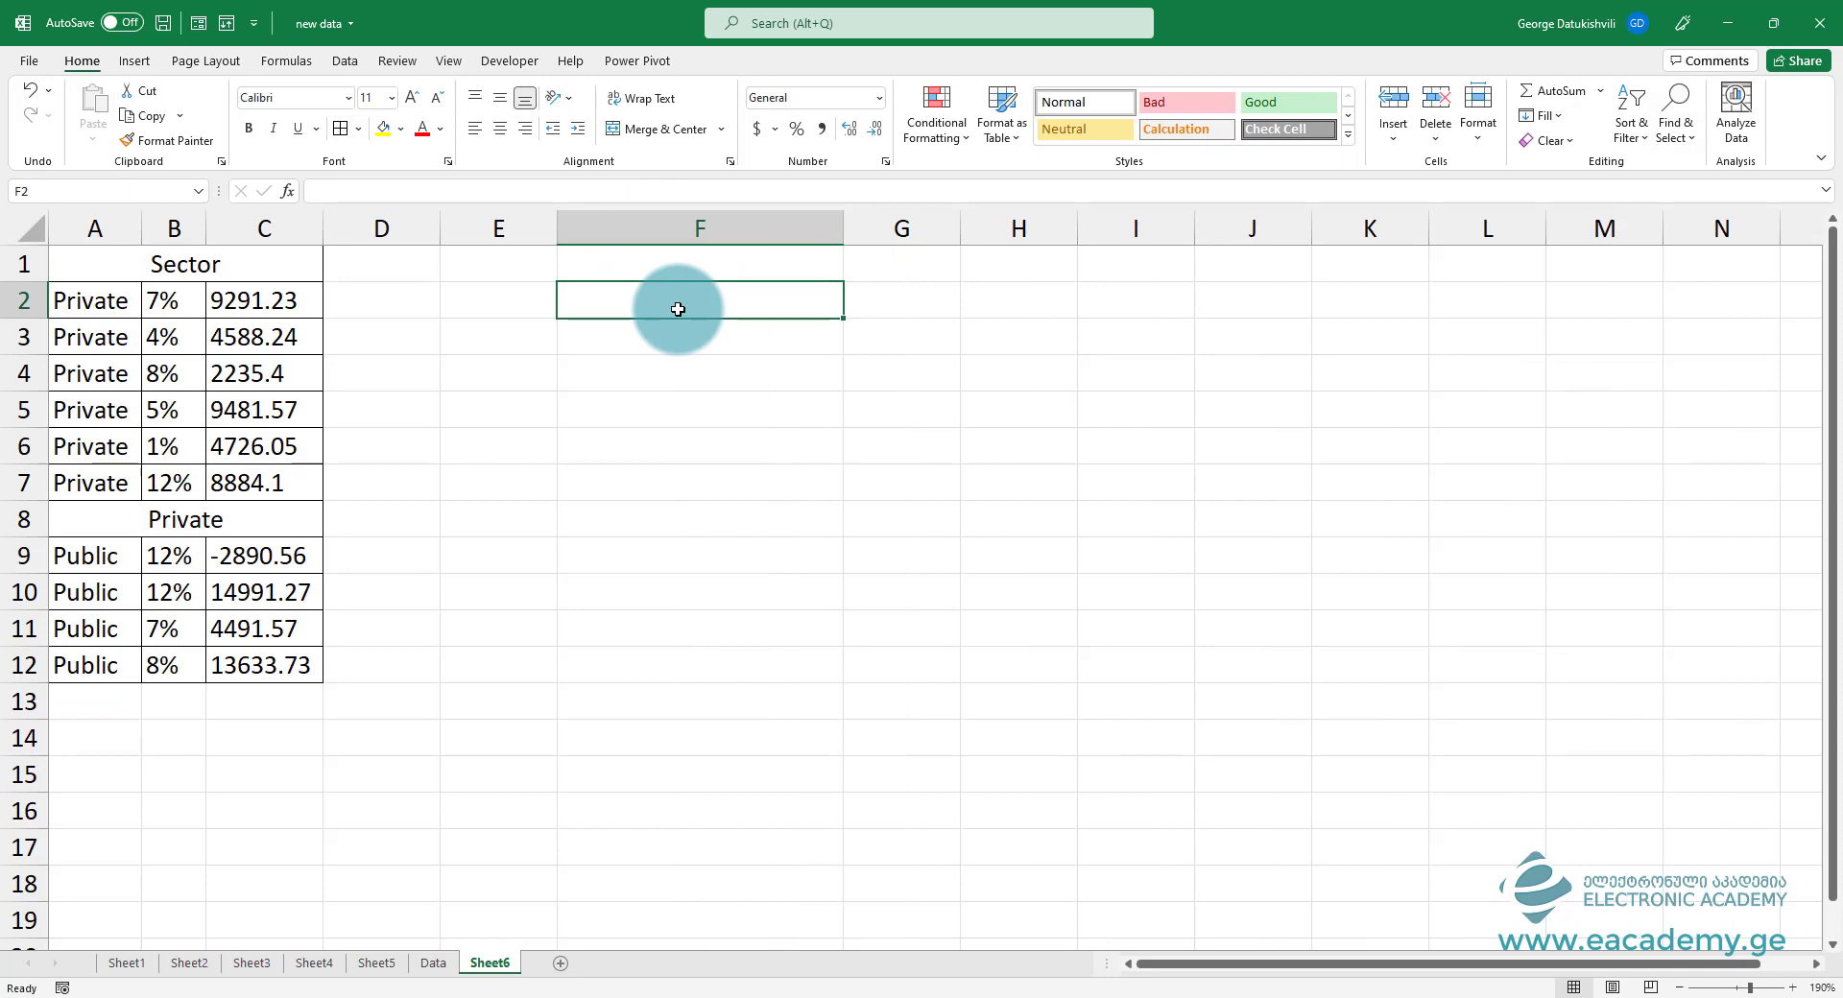
type("22.0")
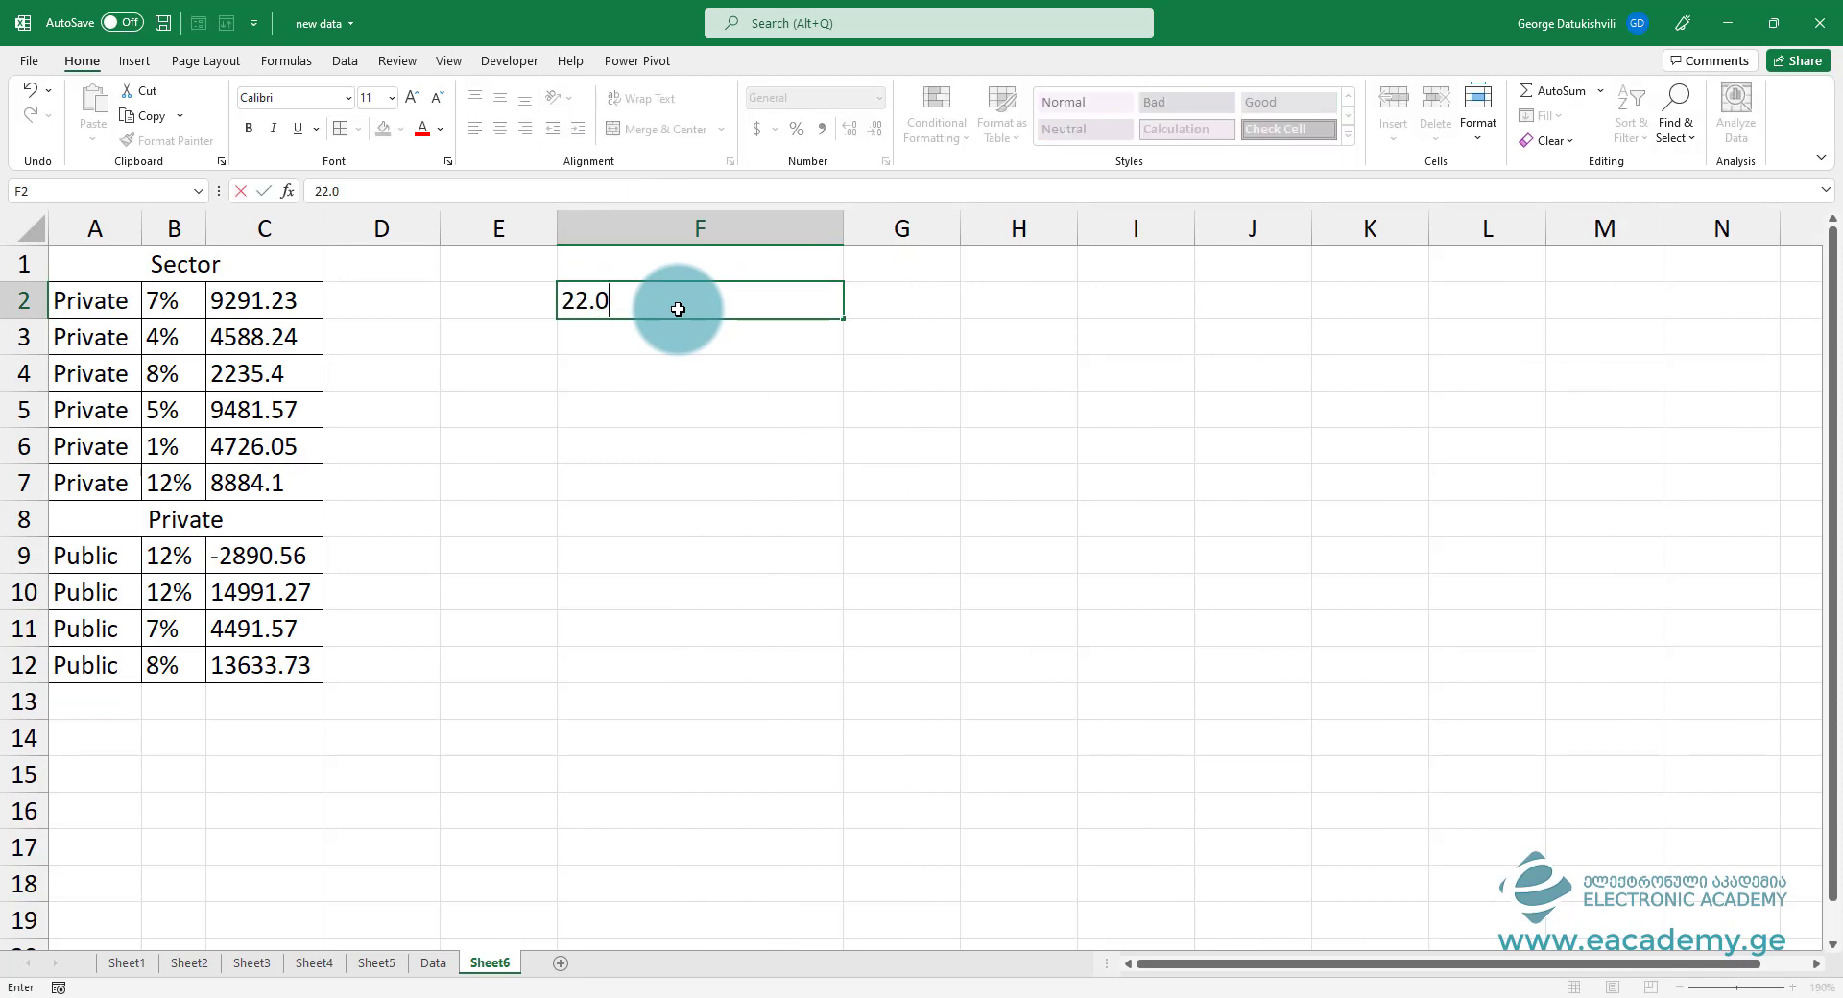
type("6.2022")
key("Return")
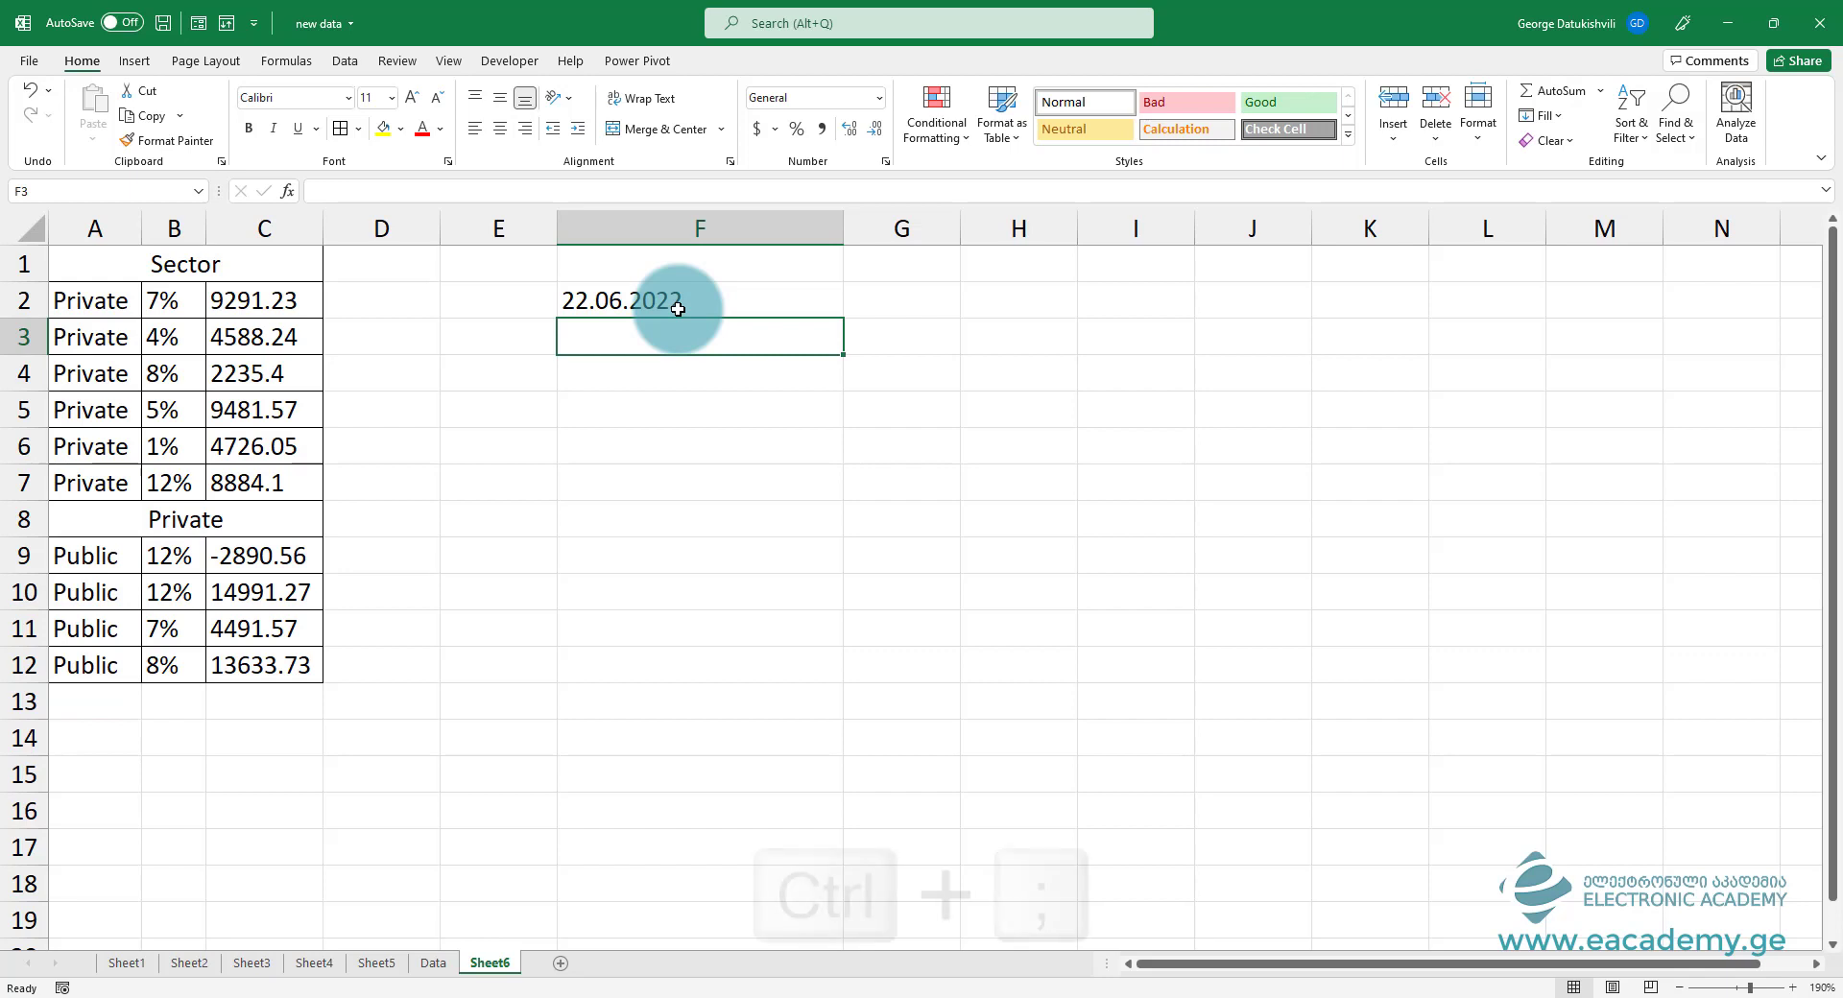
Step: Insert the current date in F3 and the current time in F4
key("ctrl+semicolon")
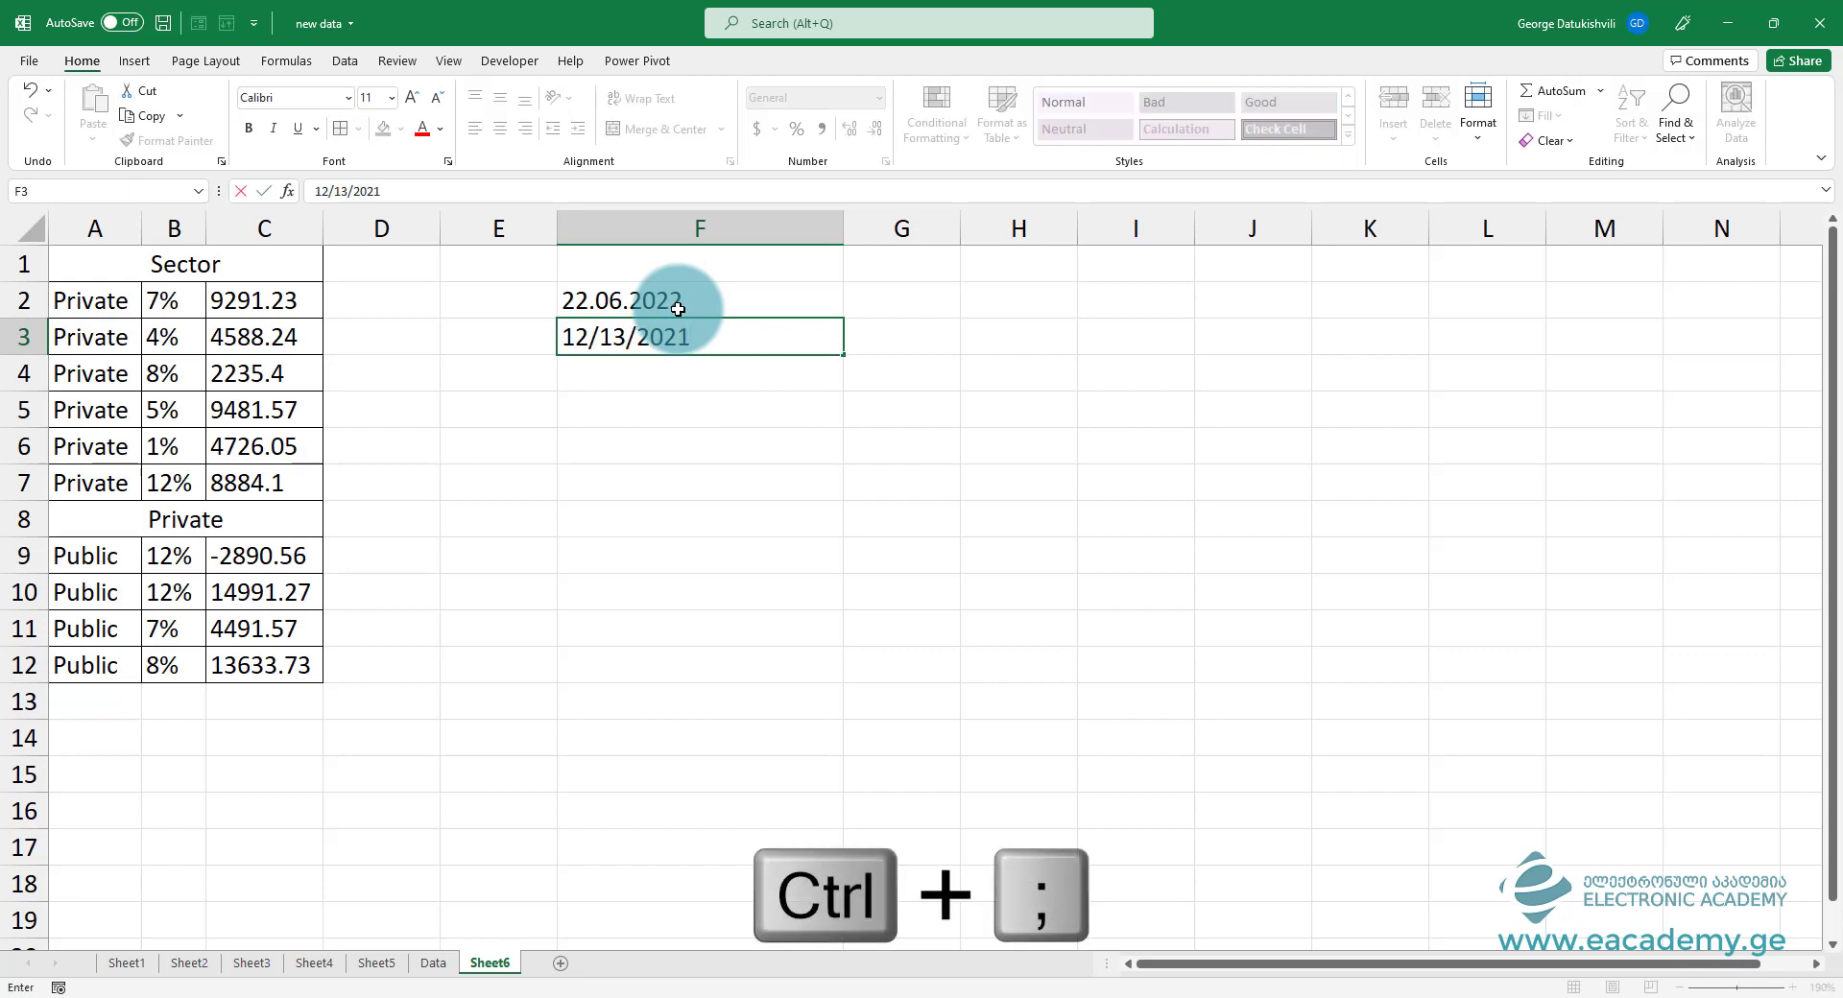
key("Return")
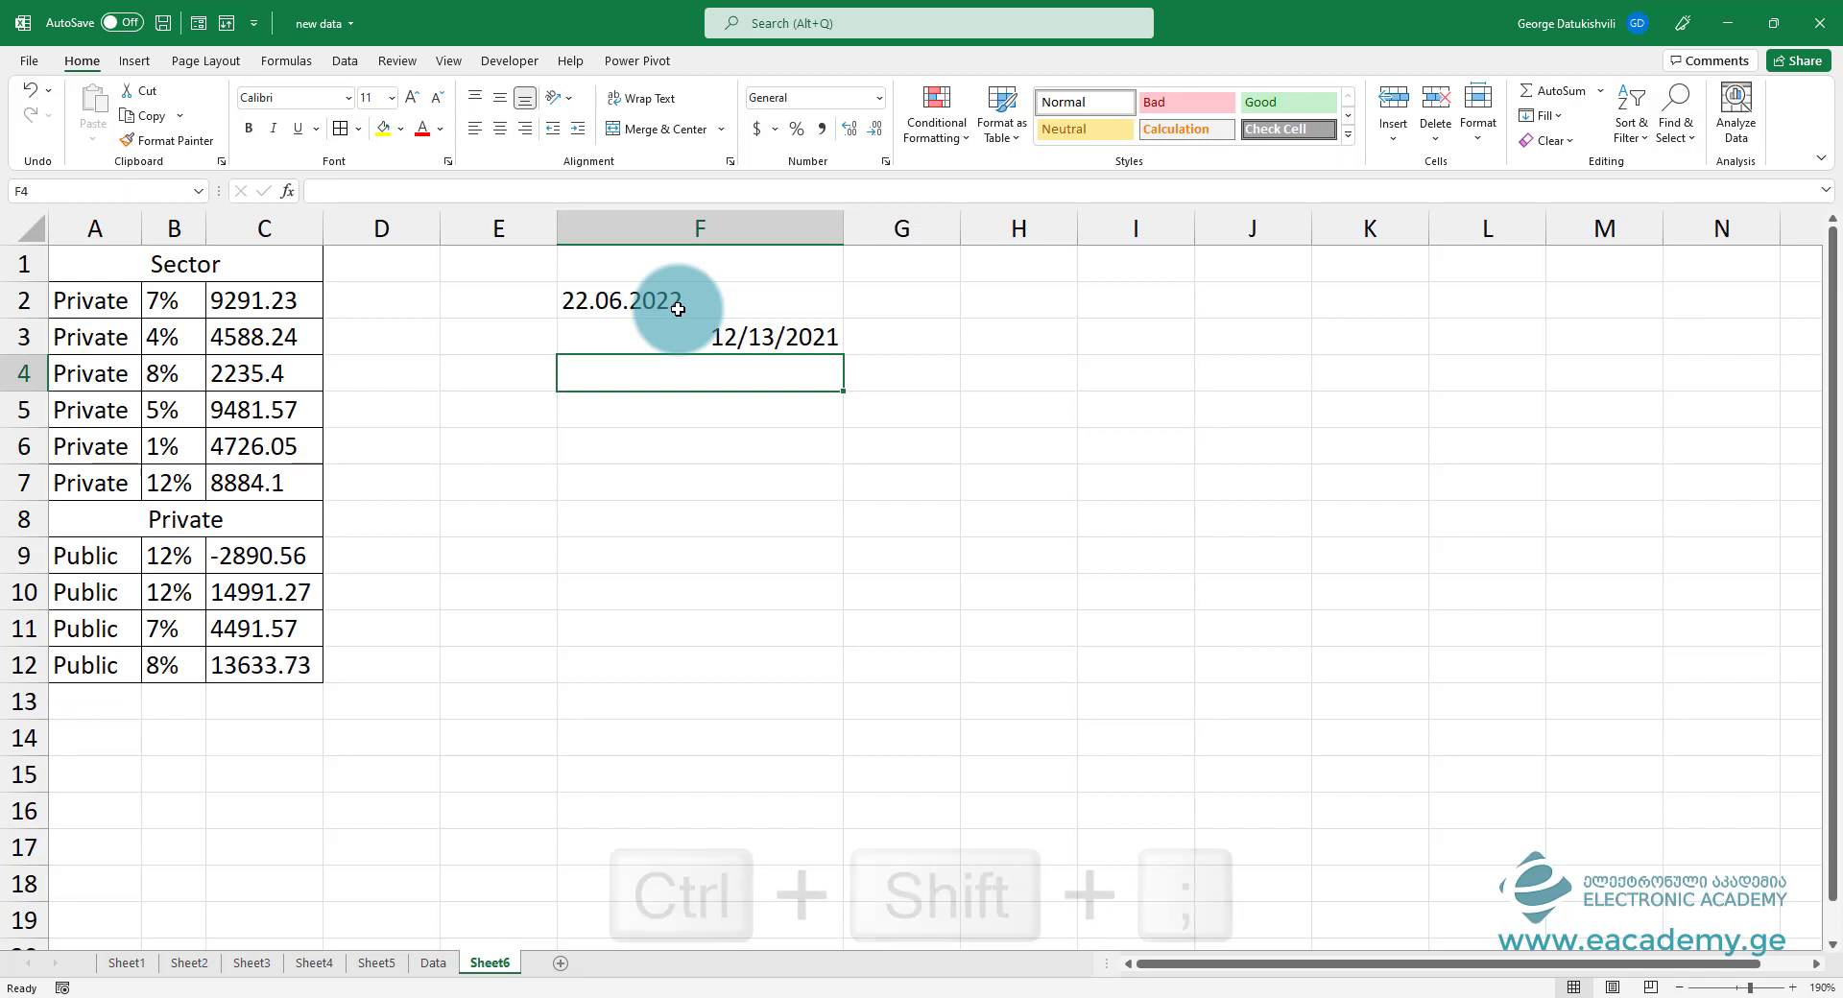
key("ctrl+shift+semicolon")
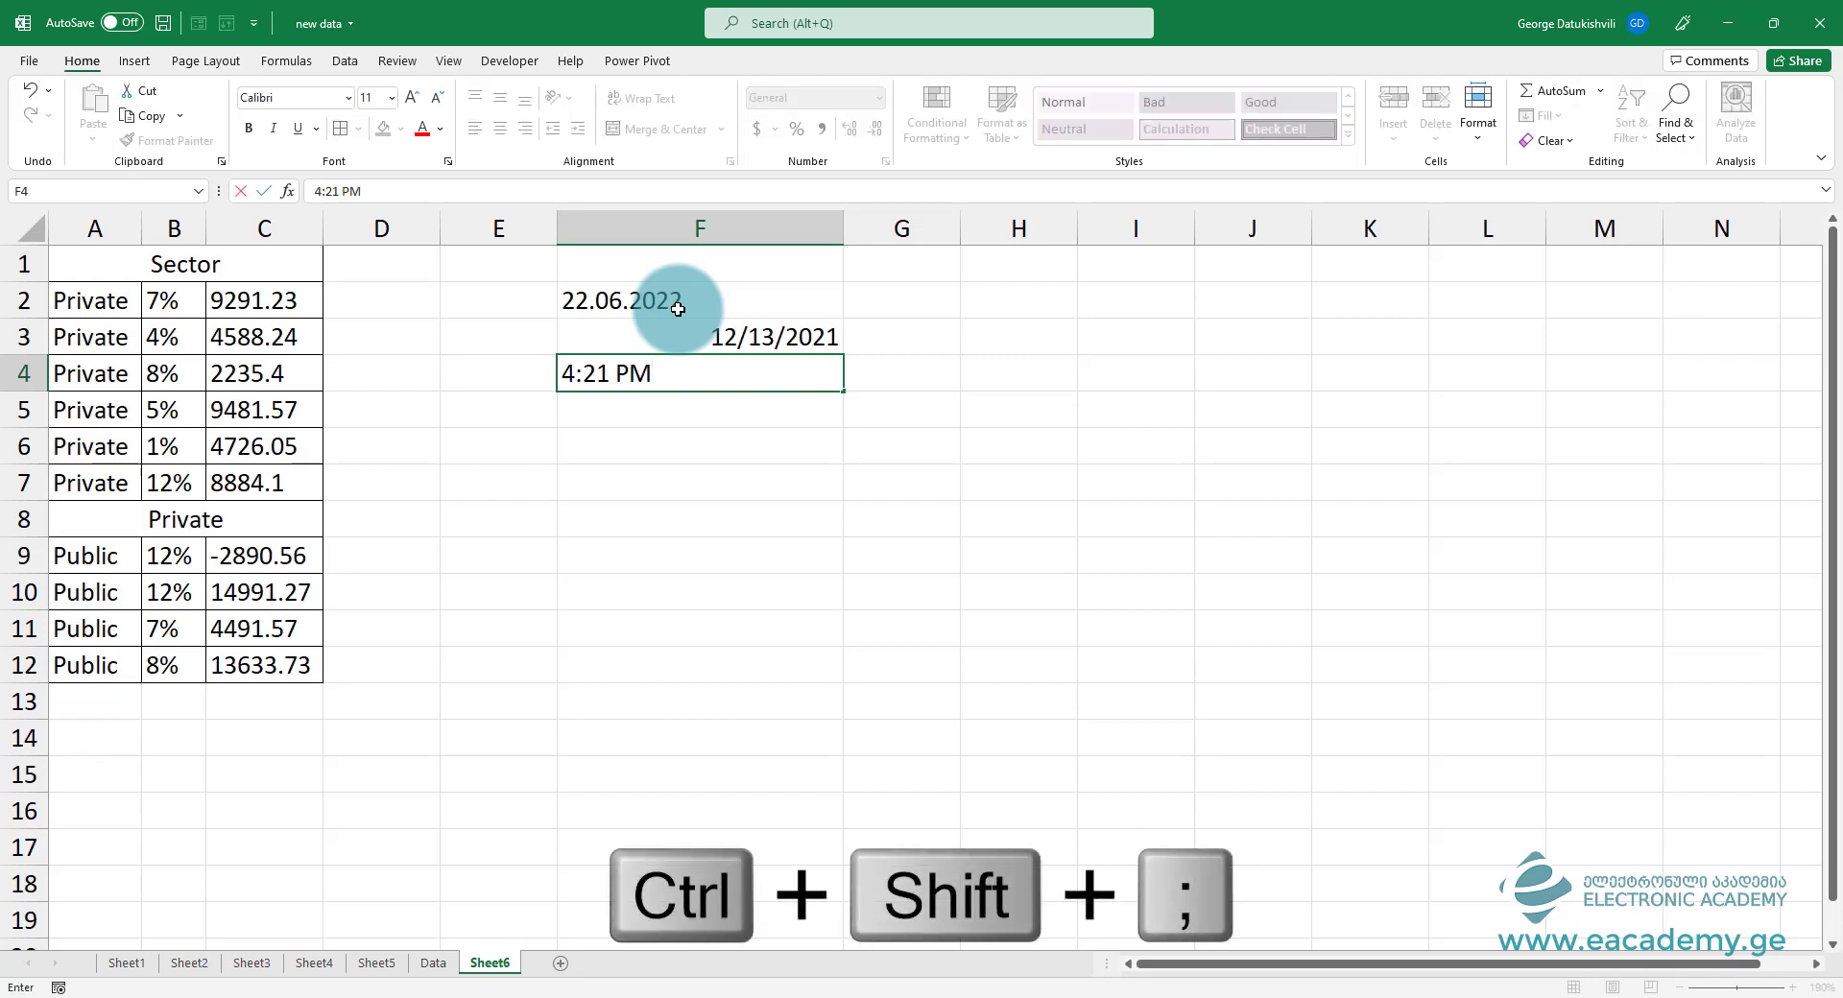
key("Return")
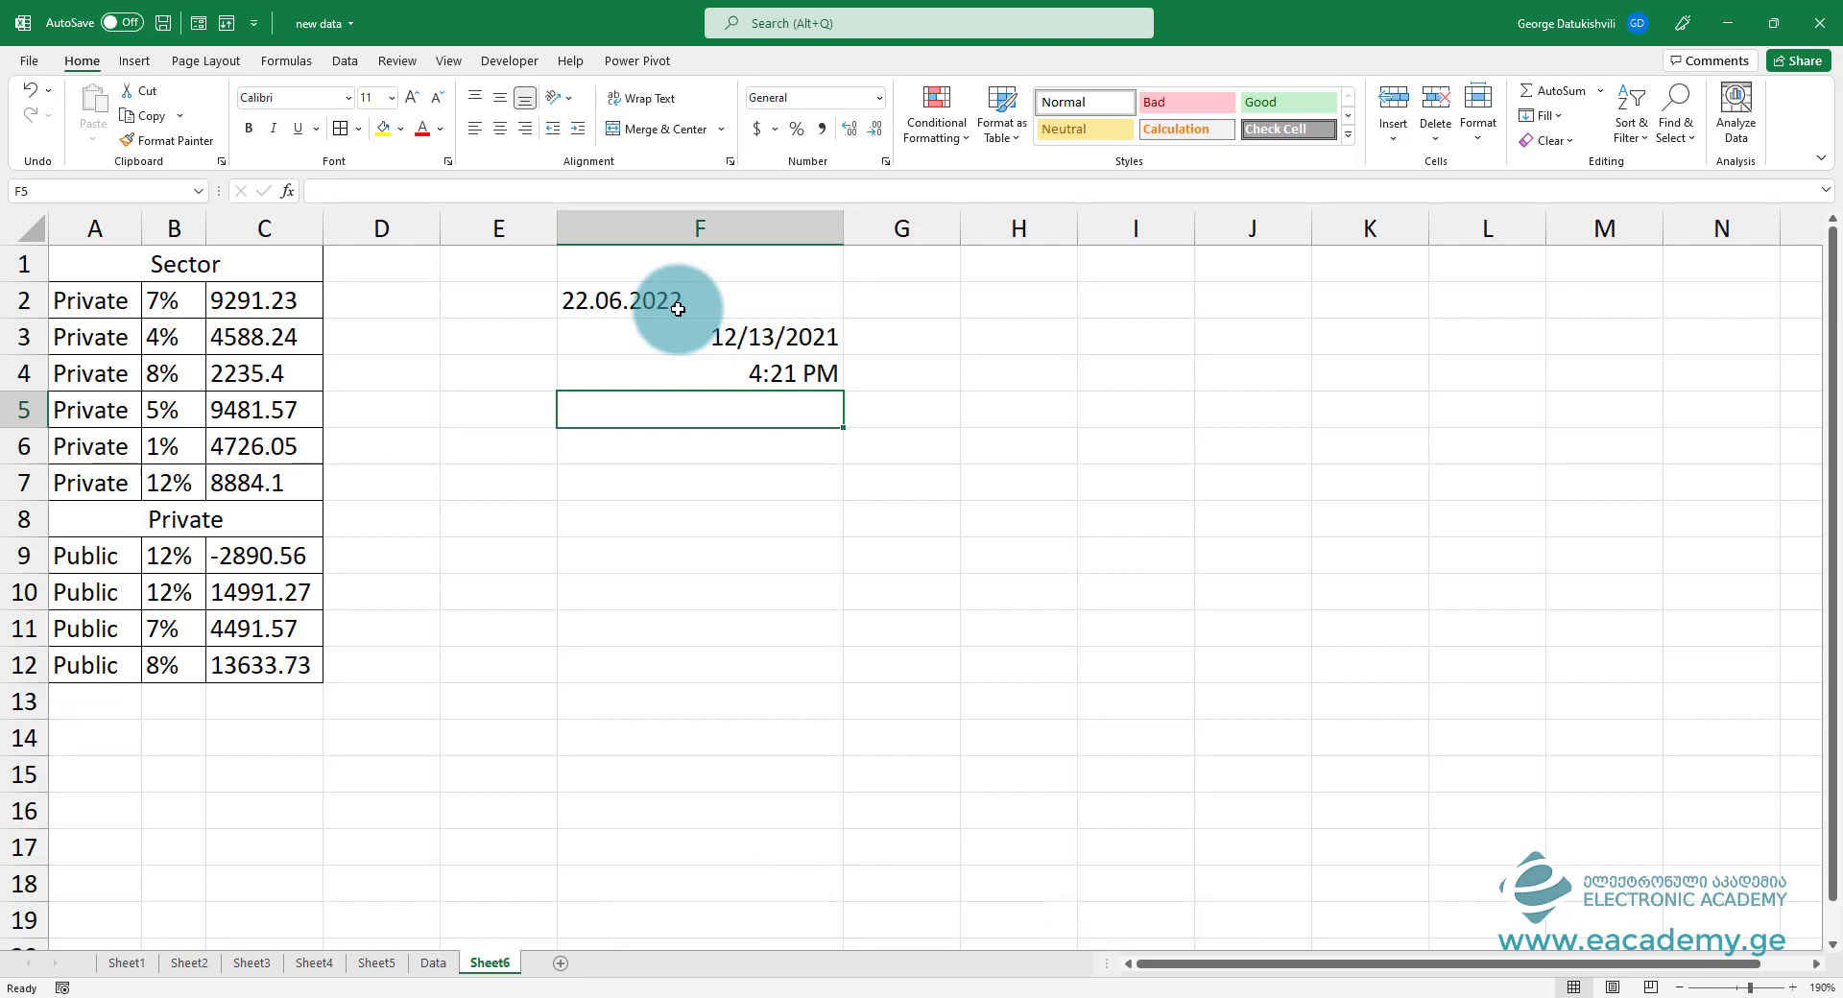
Step: Enter 35,6 with a decimal comma in F5 and 35.6 with a decimal point in F6
type("35,")
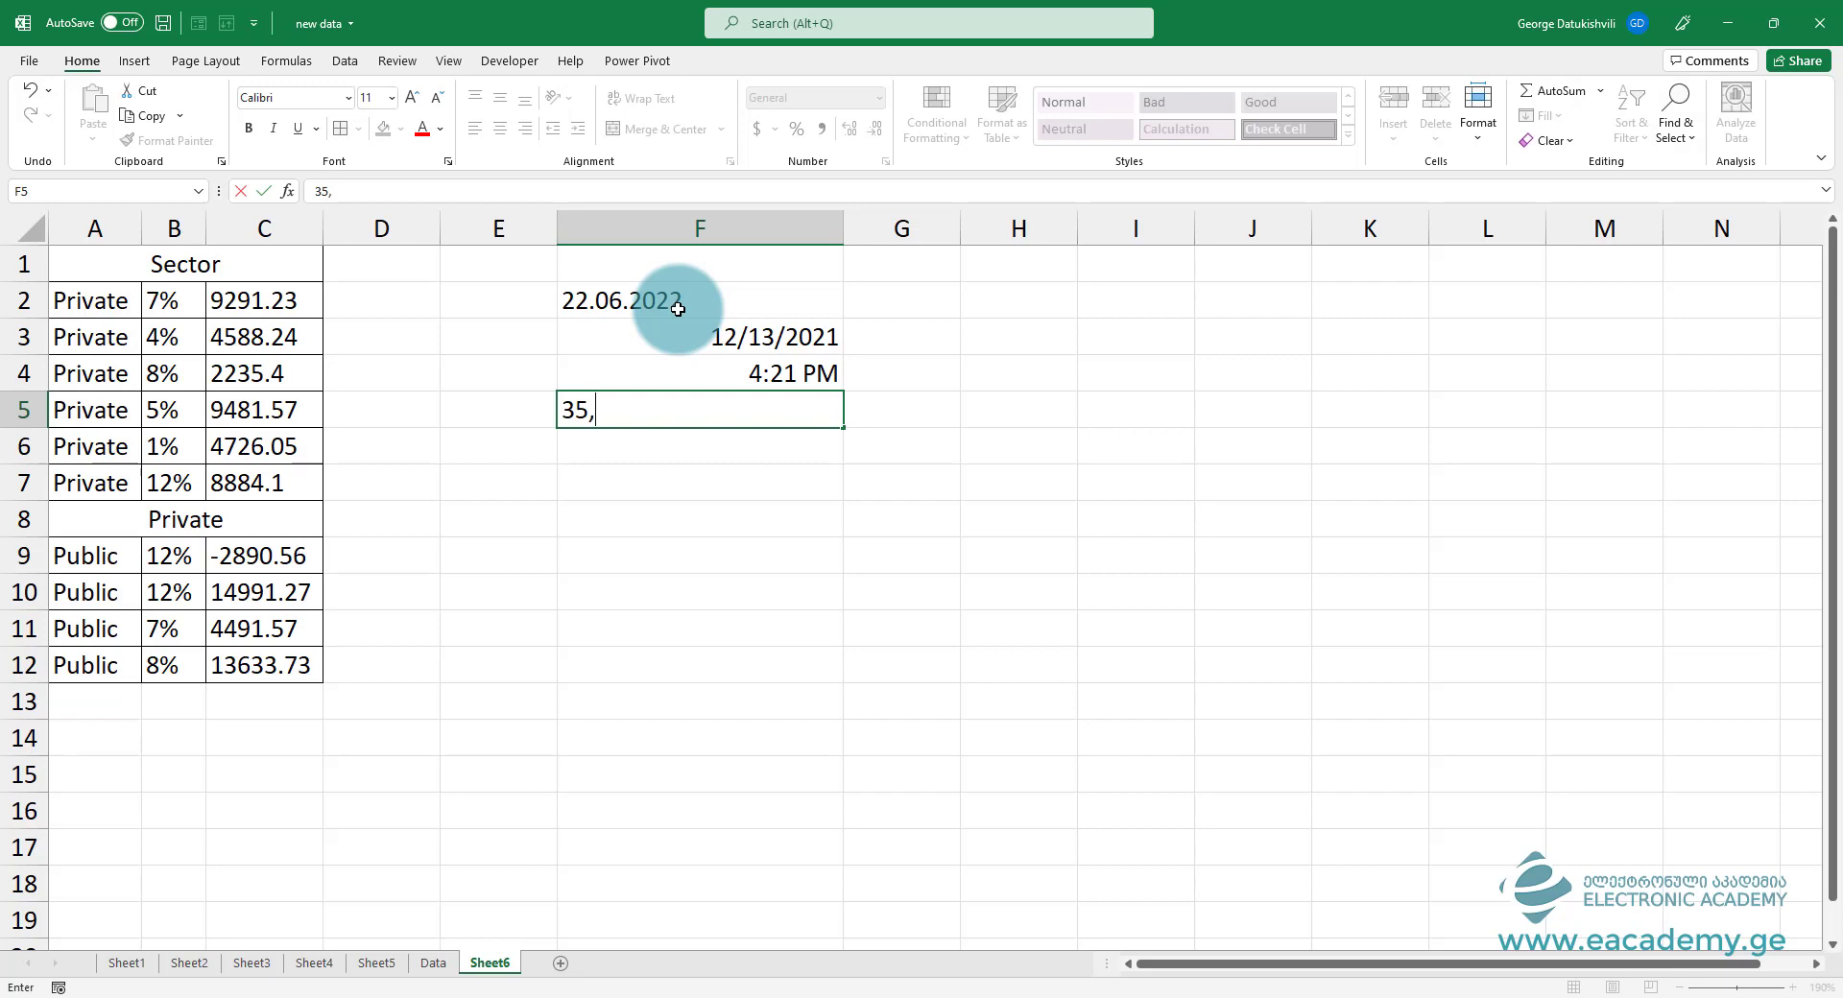
type("6")
key("Return")
type("35")
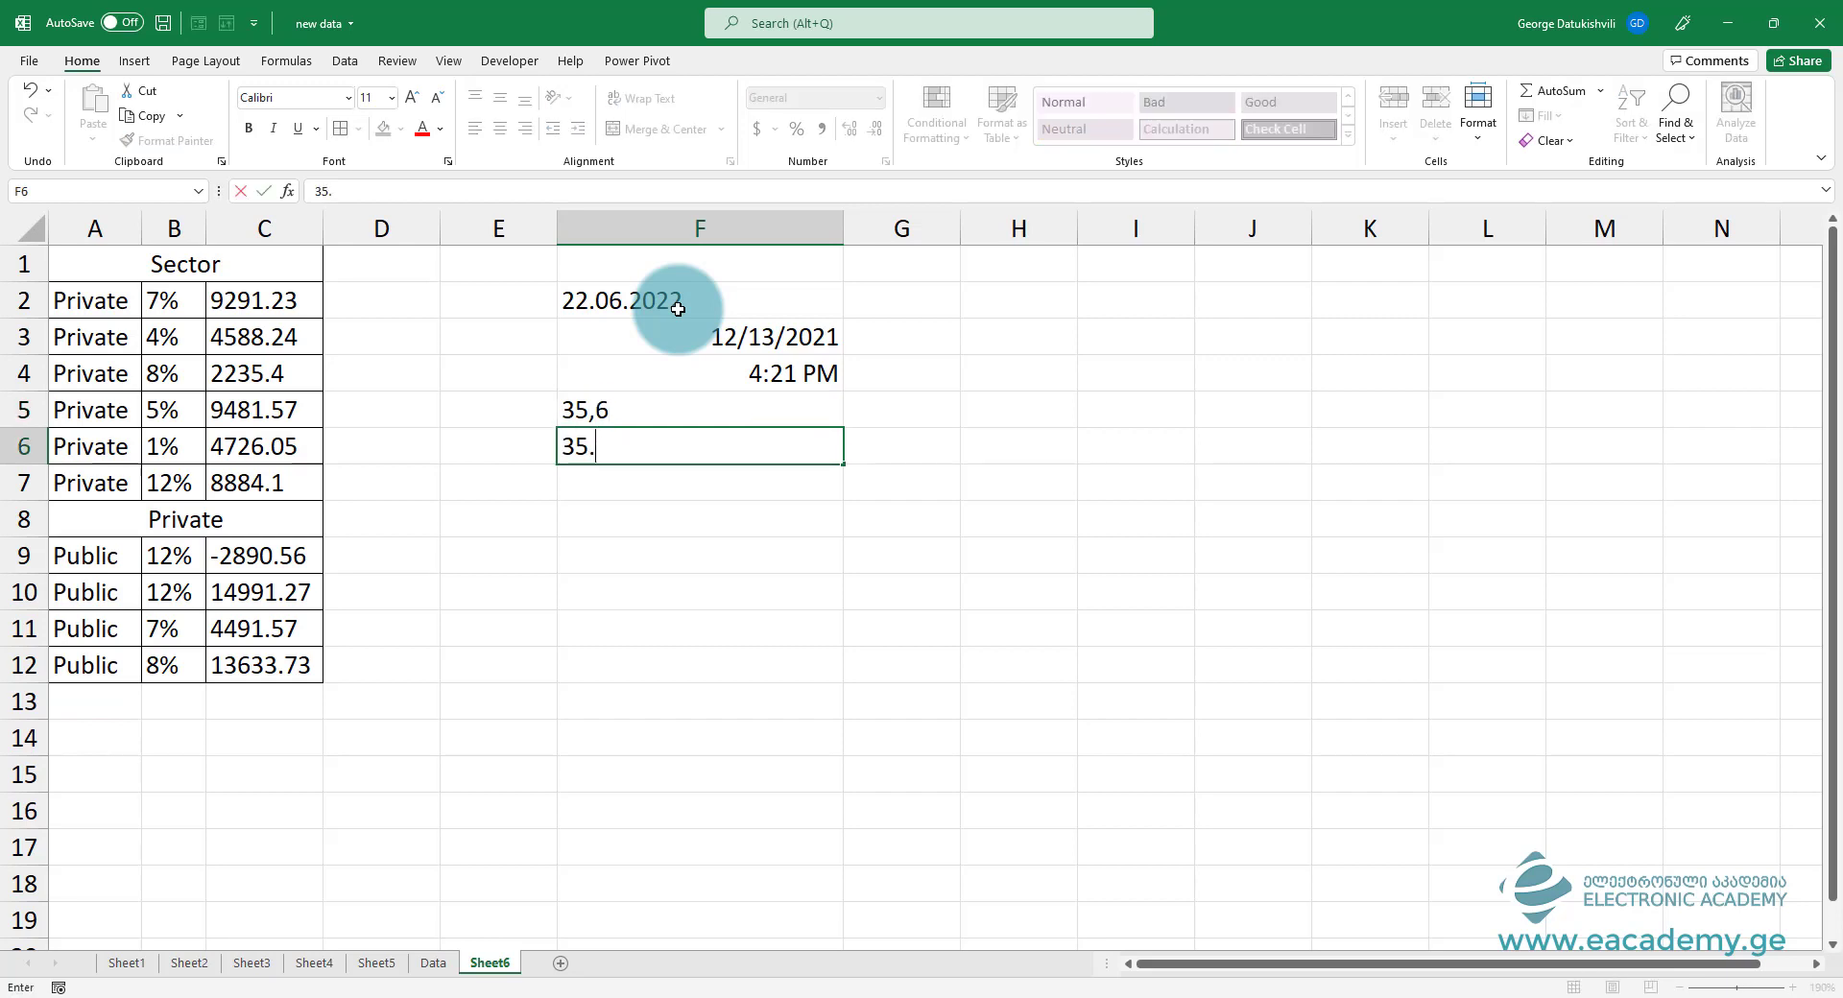
type(".6")
key("Return")
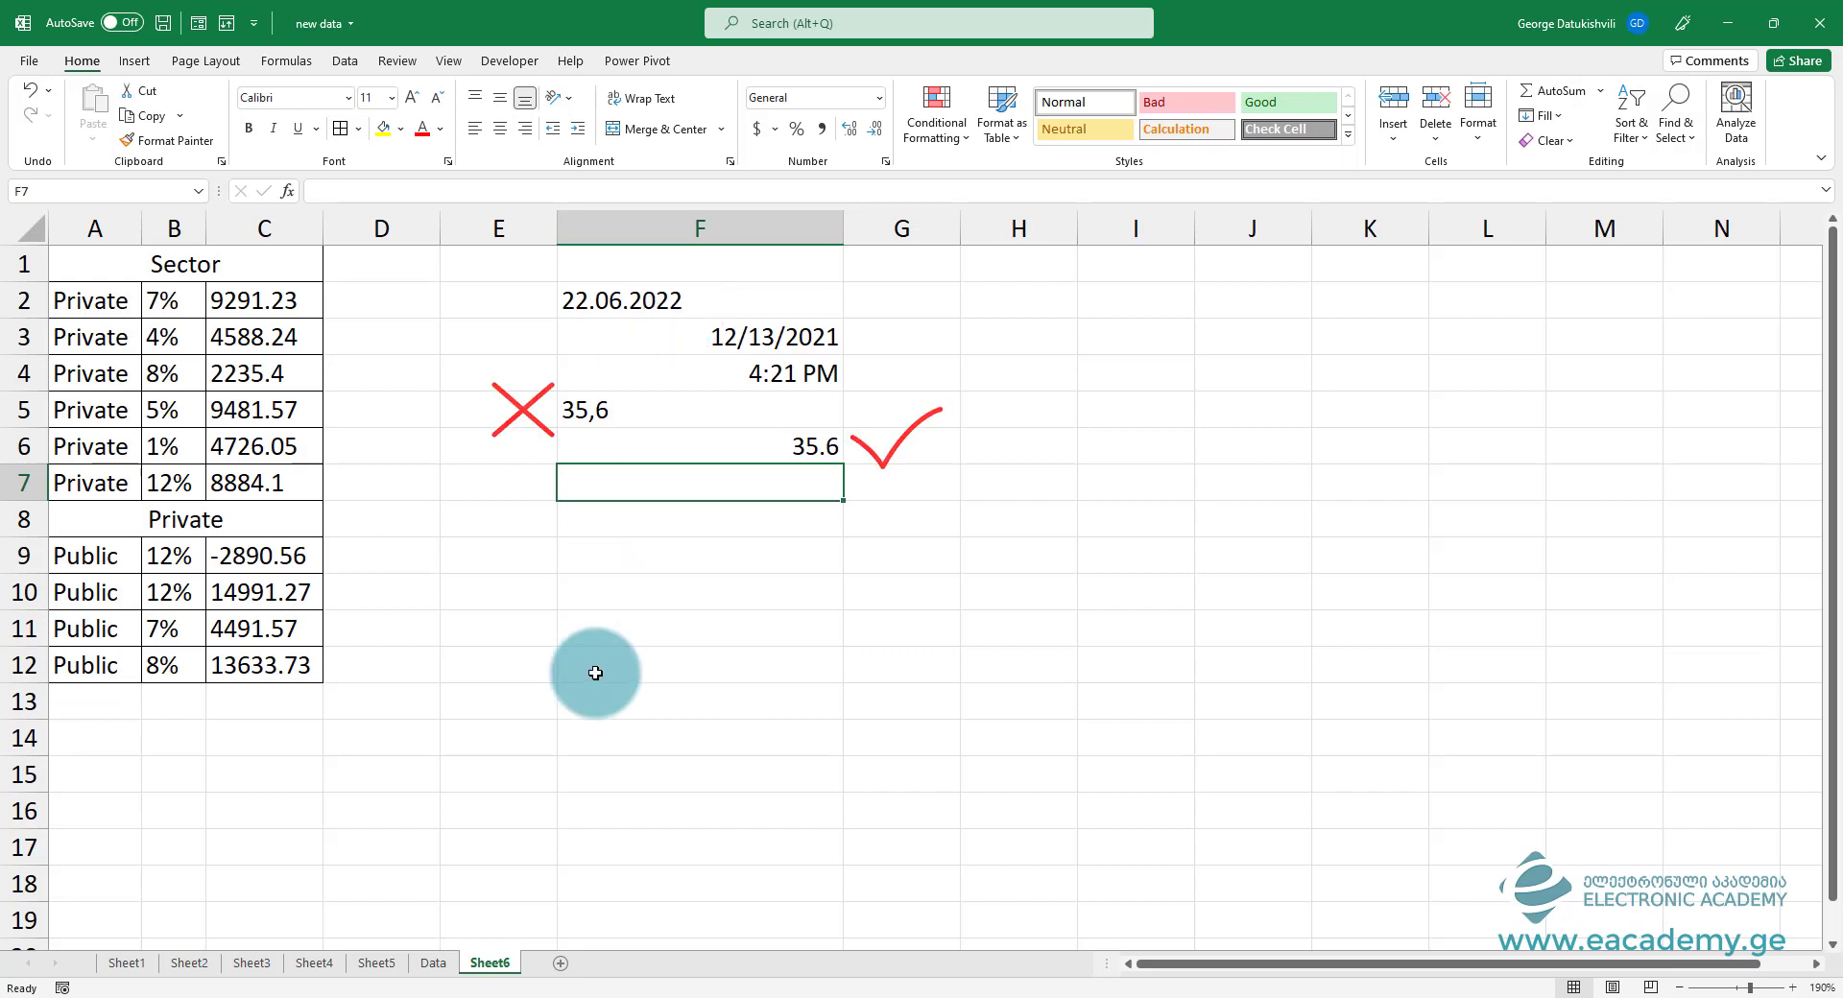
Step: Enter the text History in cell F10
left_click(654, 601)
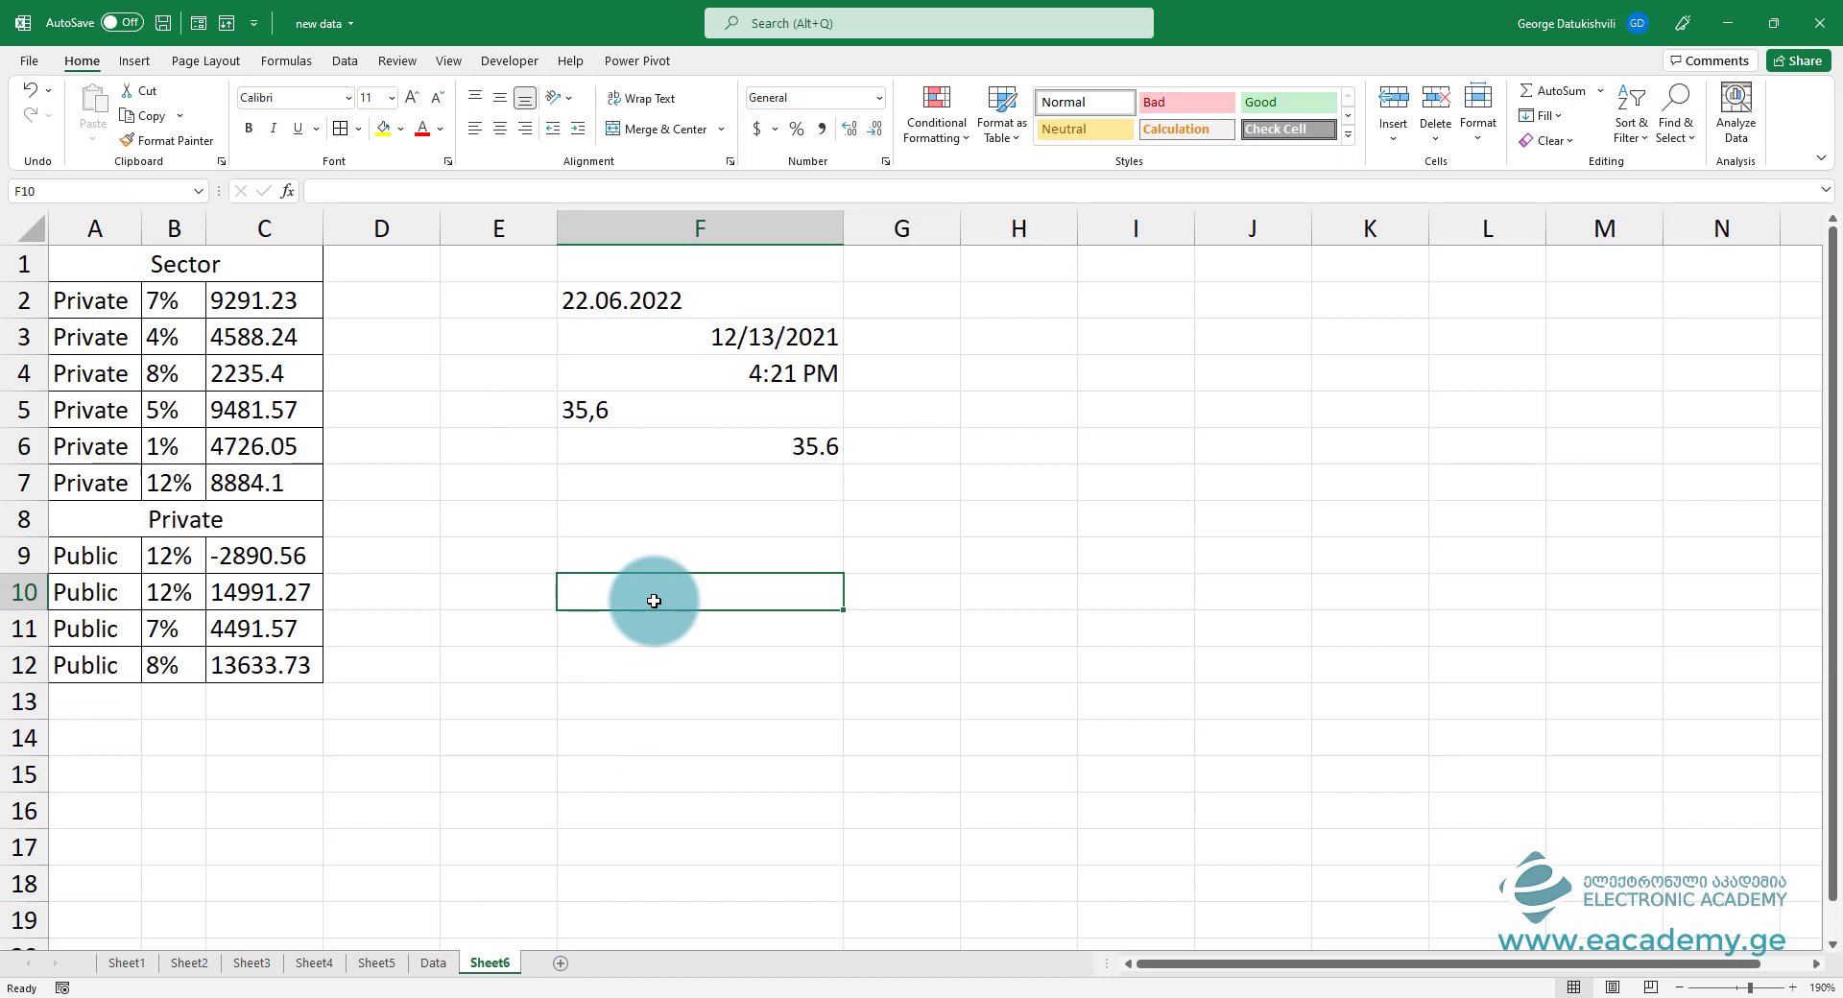
type("History")
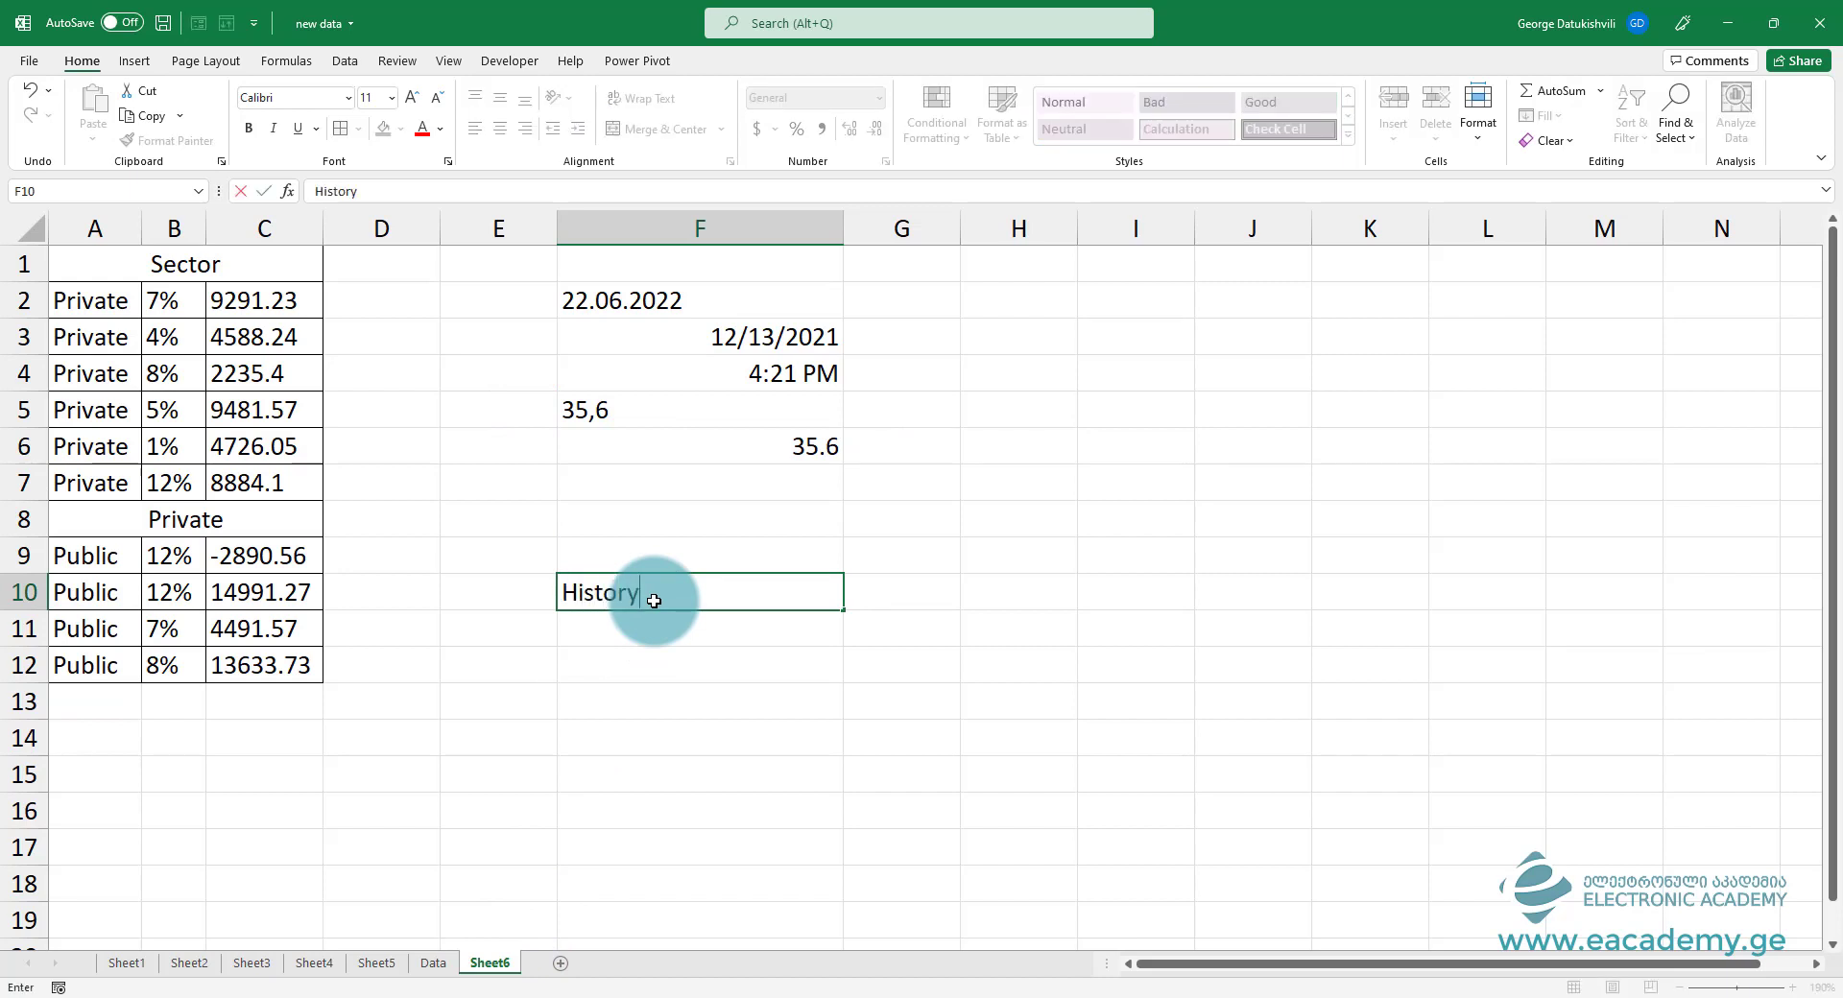
key("Return")
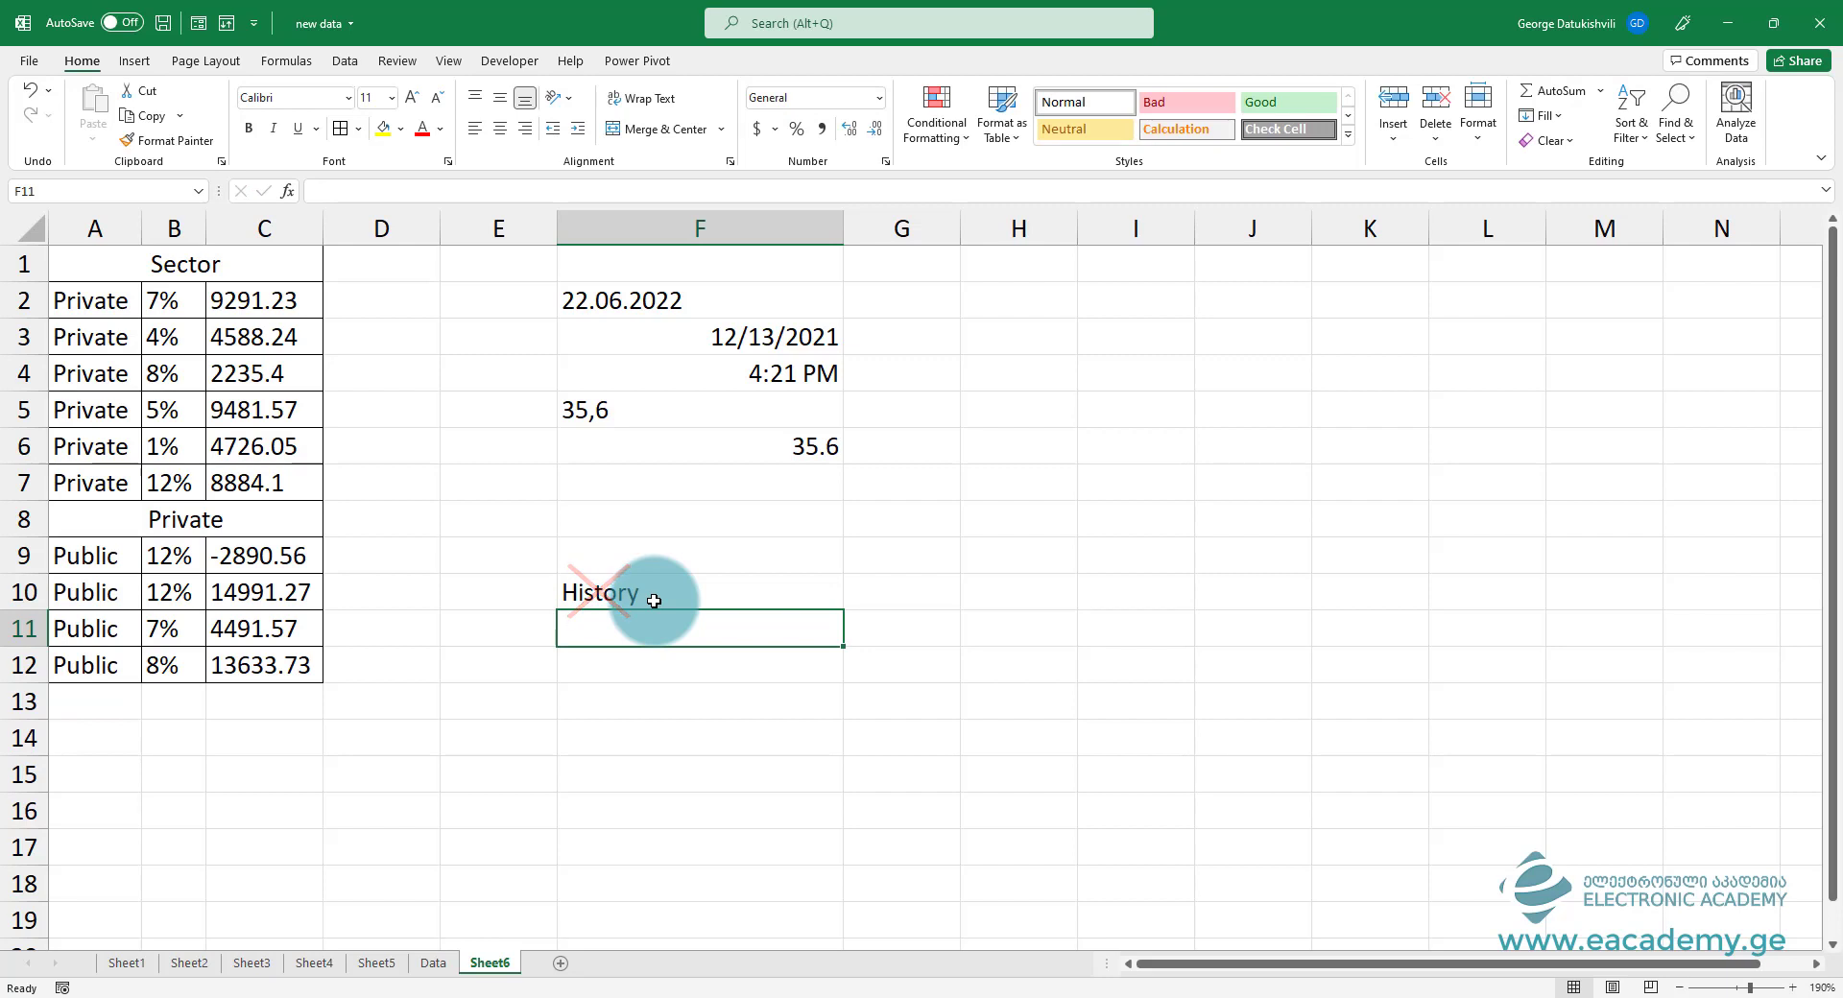
Step: Copy the range A1:I18 from the Data sheet and paste it at A1 of a new worksheet
left_click(434, 963)
left_click_drag(105, 247, 944, 649)
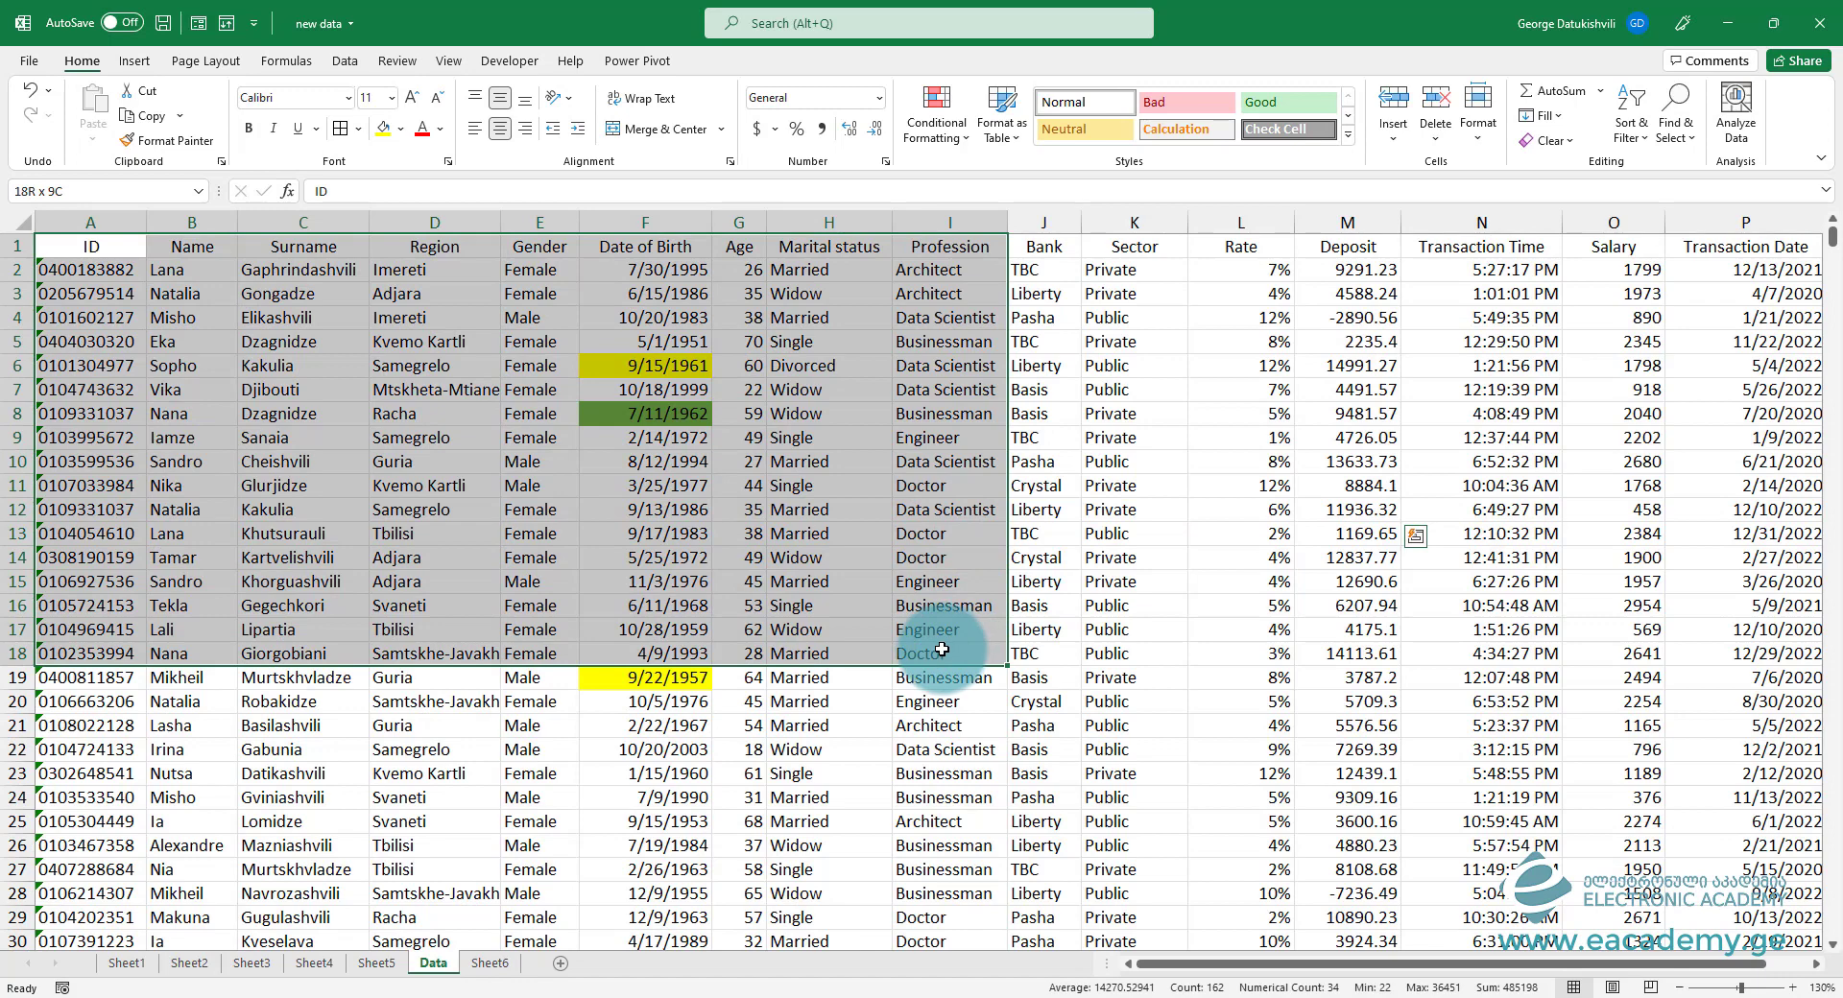
key("ctrl+c")
left_click(560, 962)
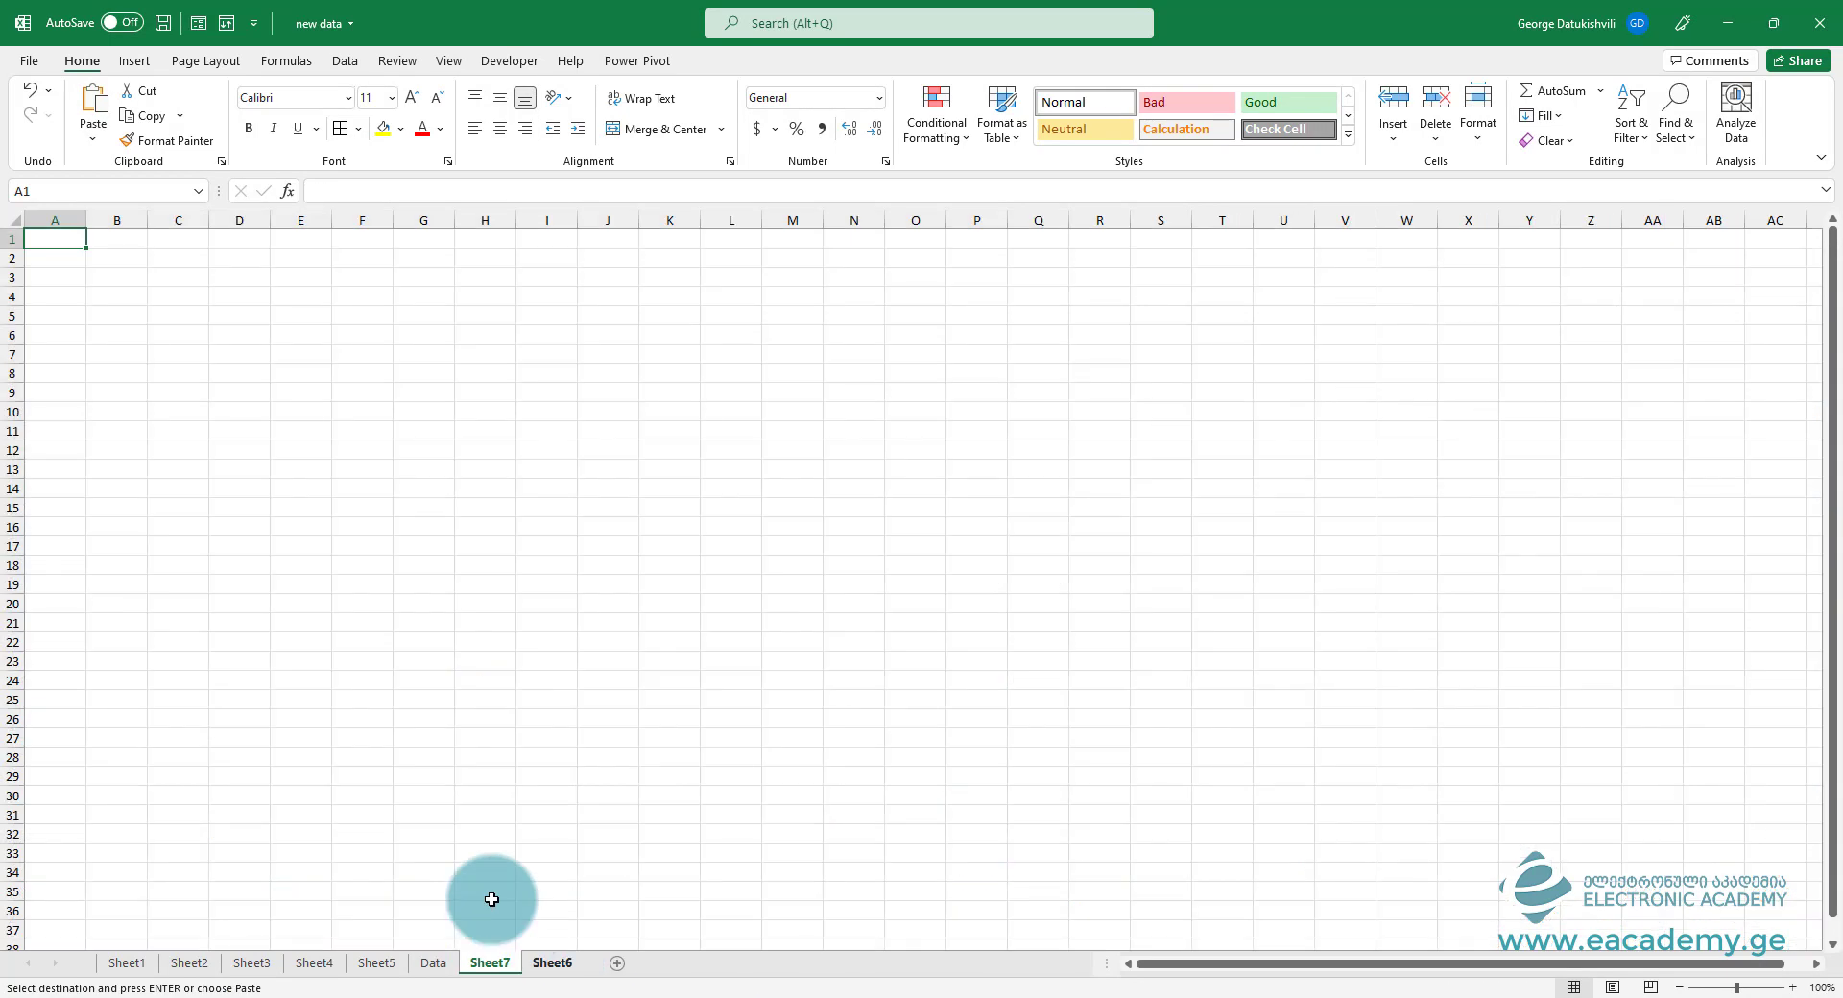
key("ctrl+v")
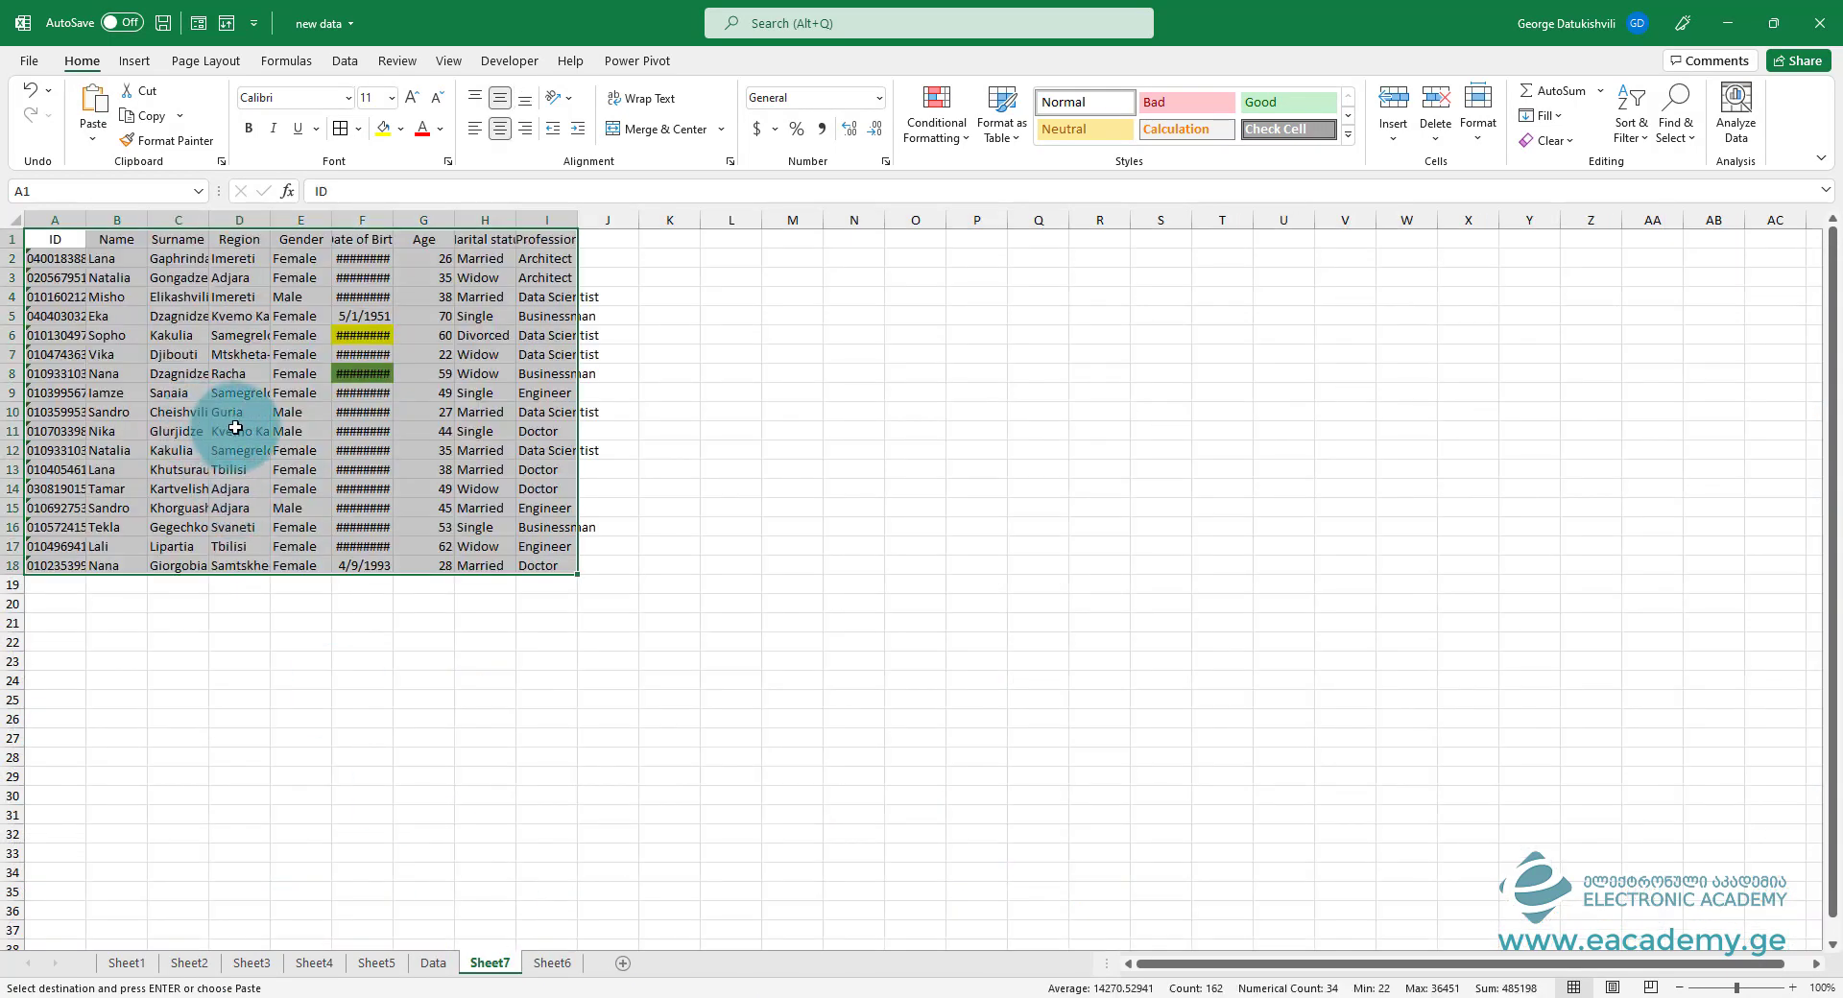
Step: Autofit the widths of columns A through I to their contents
scroll(89, 239, "up", 4)
left_click_drag(90, 230, 855, 225)
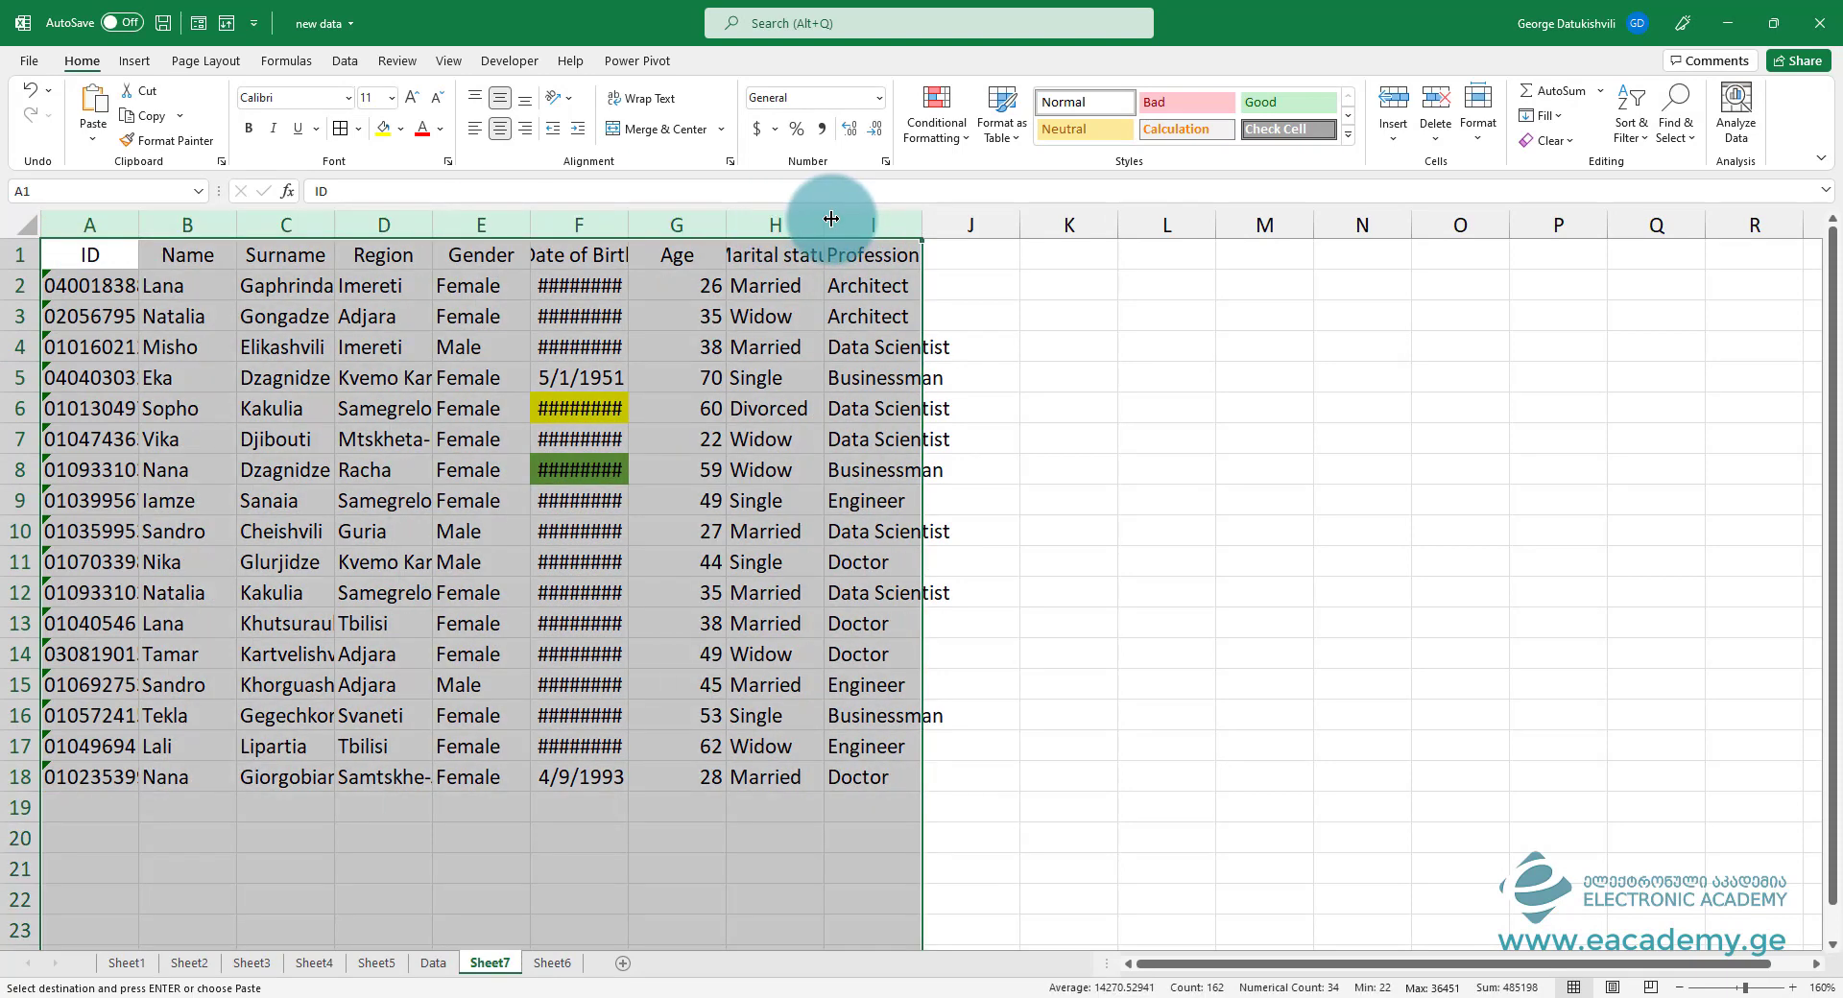
double_click(824, 225)
left_click(720, 315)
Step: Add filters to the header row of the pasted table
left_click(626, 264)
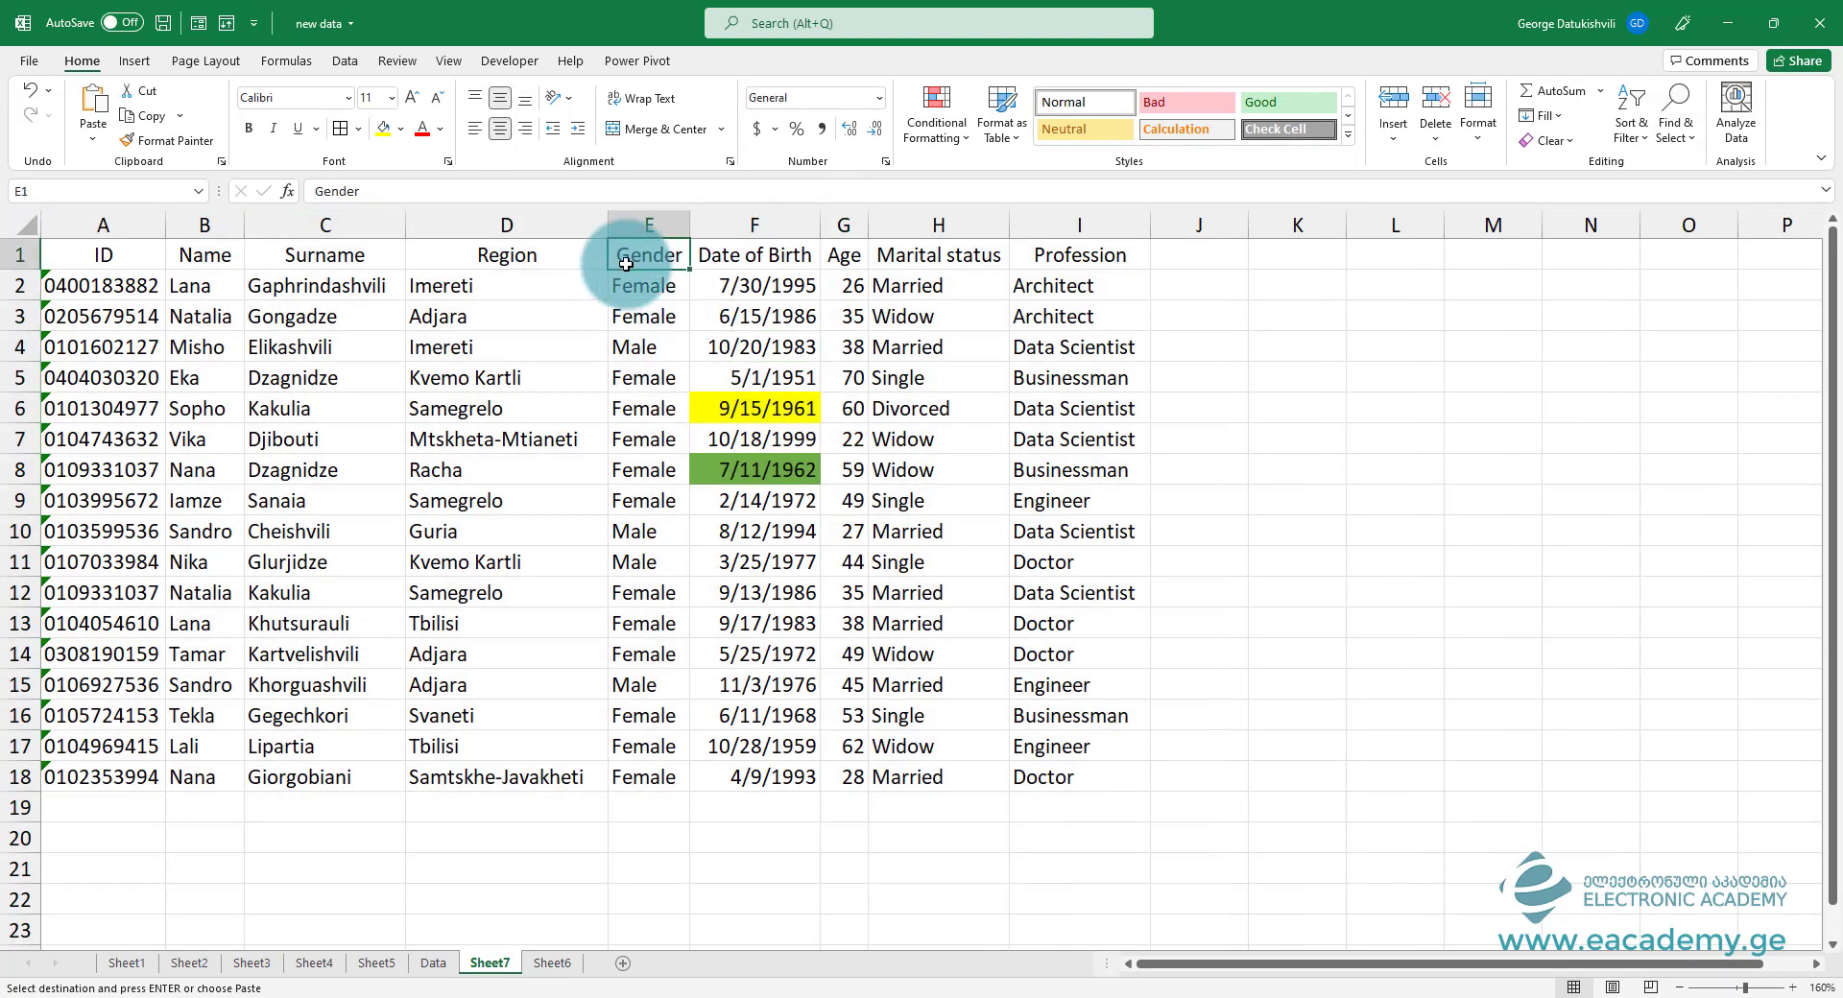
key("ctrl+shift+l")
left_click(1200, 252)
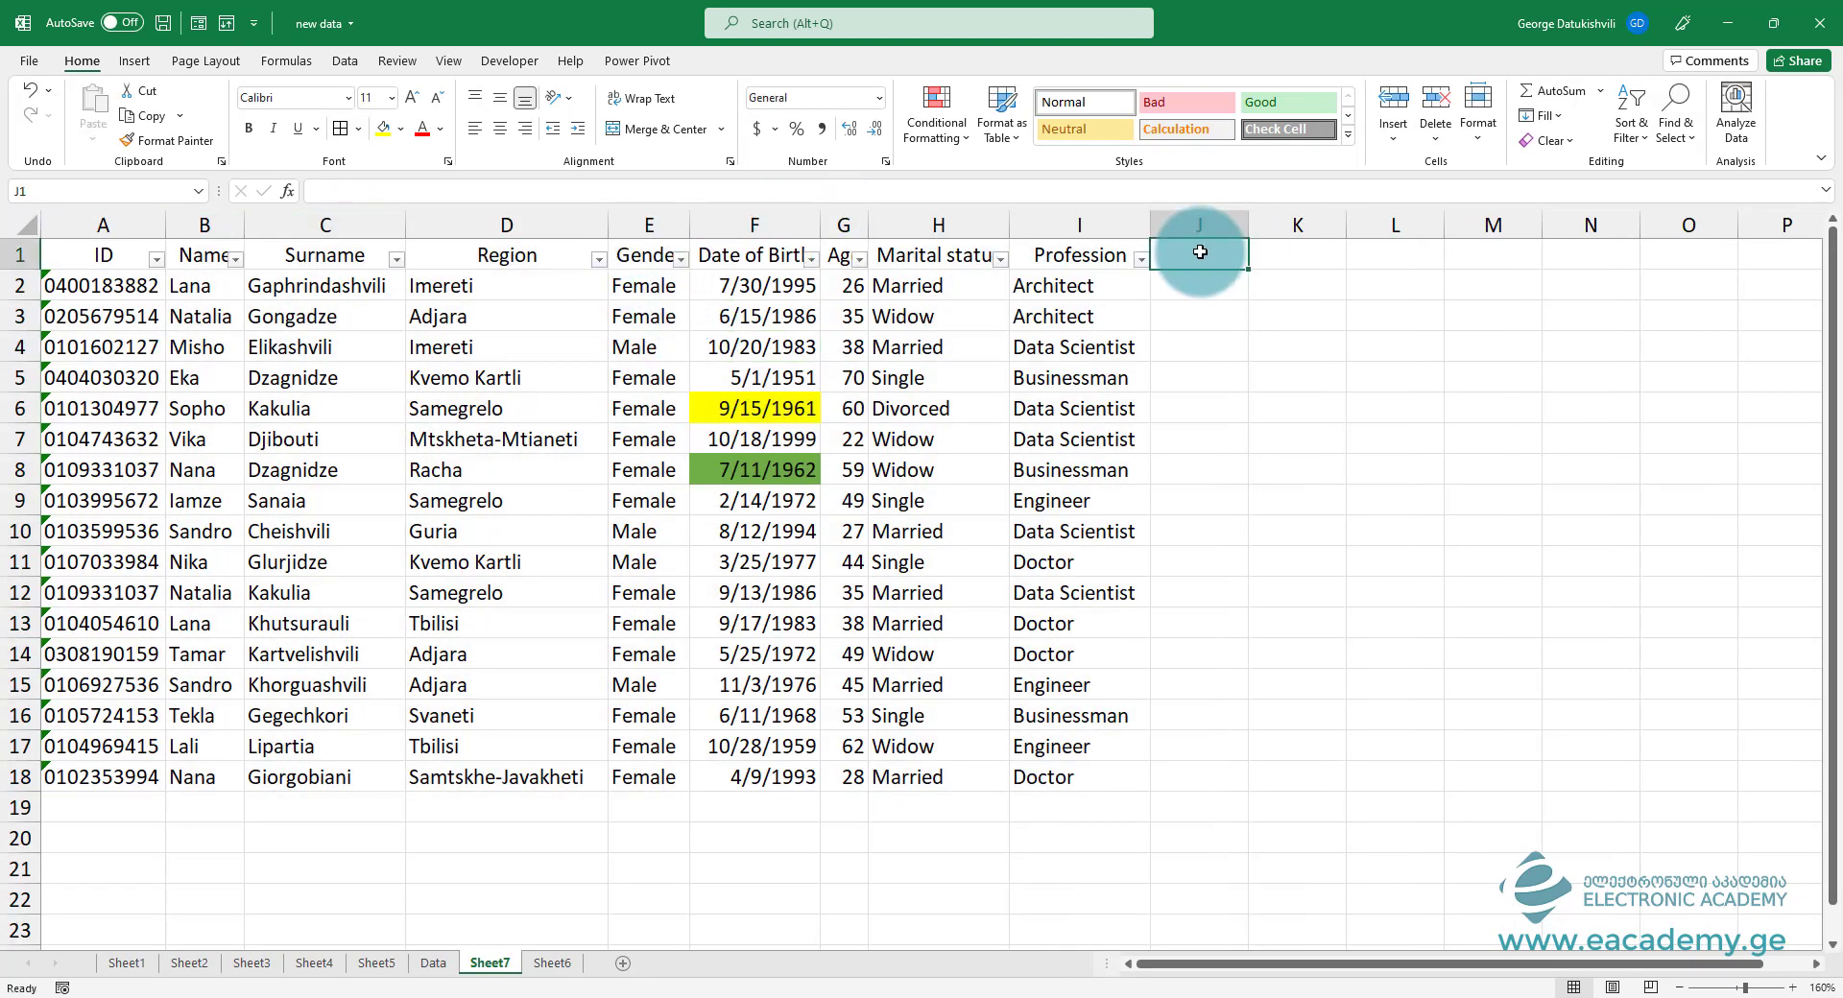
left_click(1103, 383)
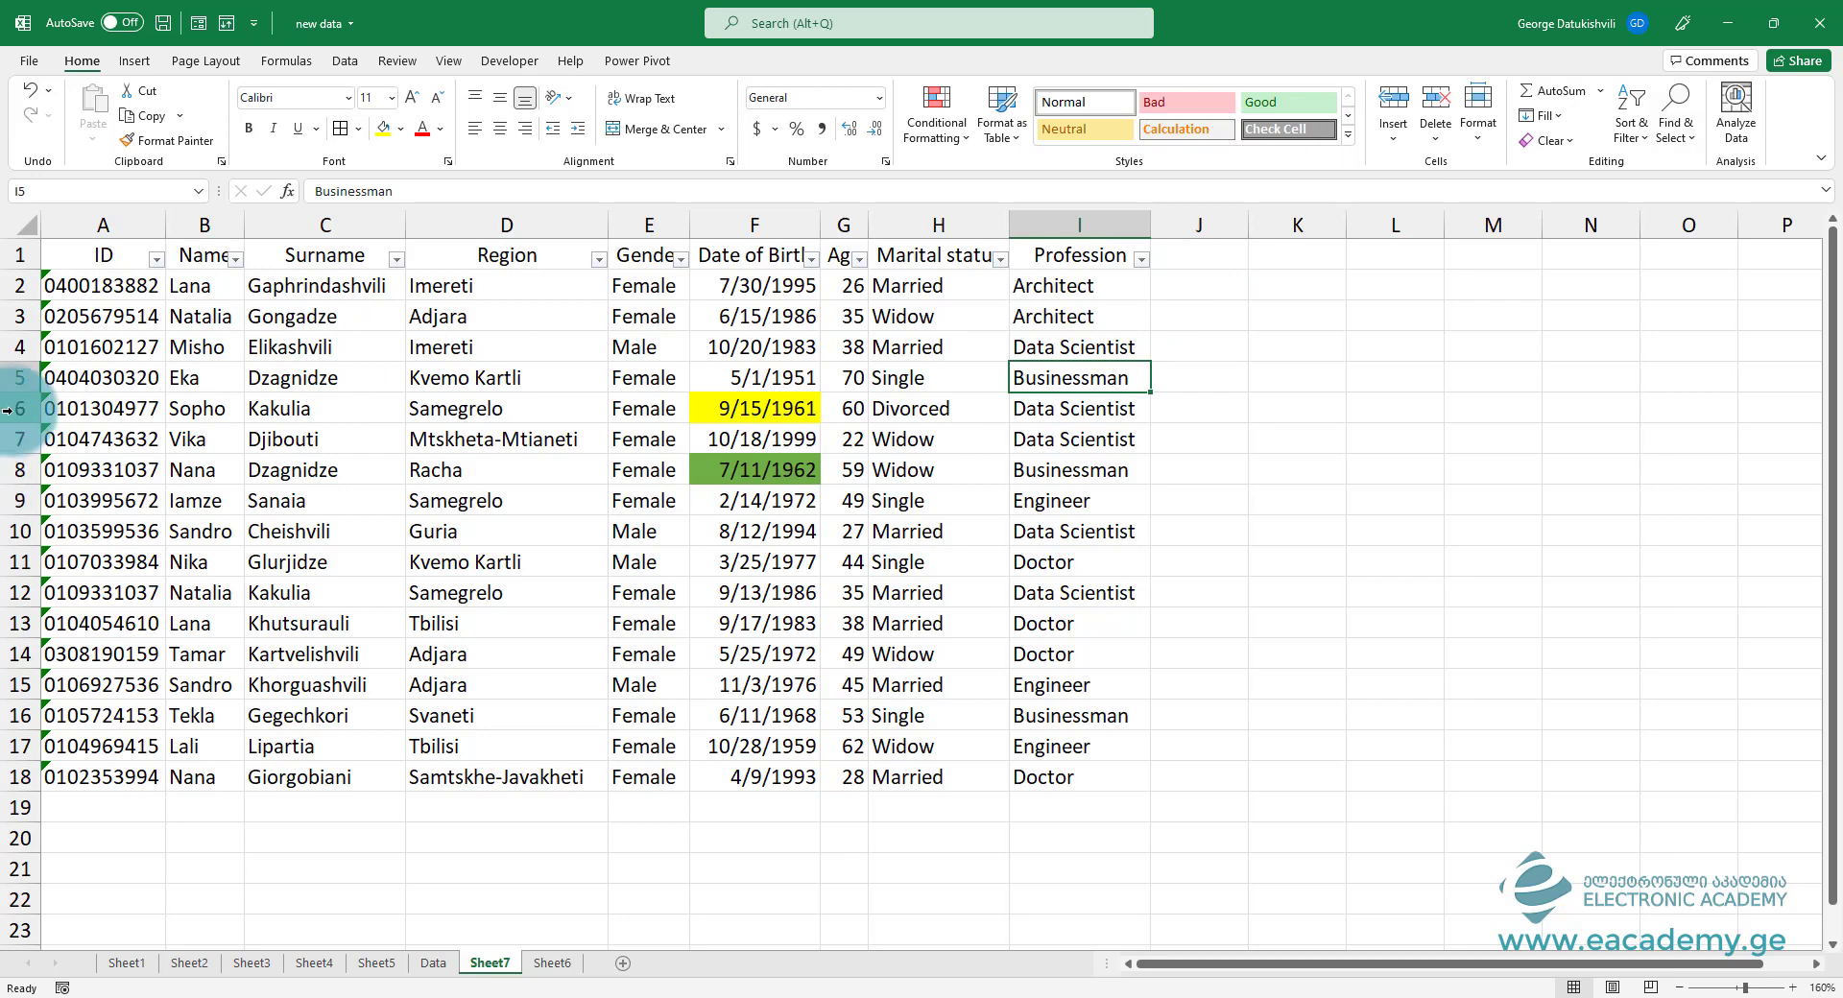
Step: Hide rows 6 through 11 of the table
left_click_drag(8, 415, 13, 557)
right_click(14, 537)
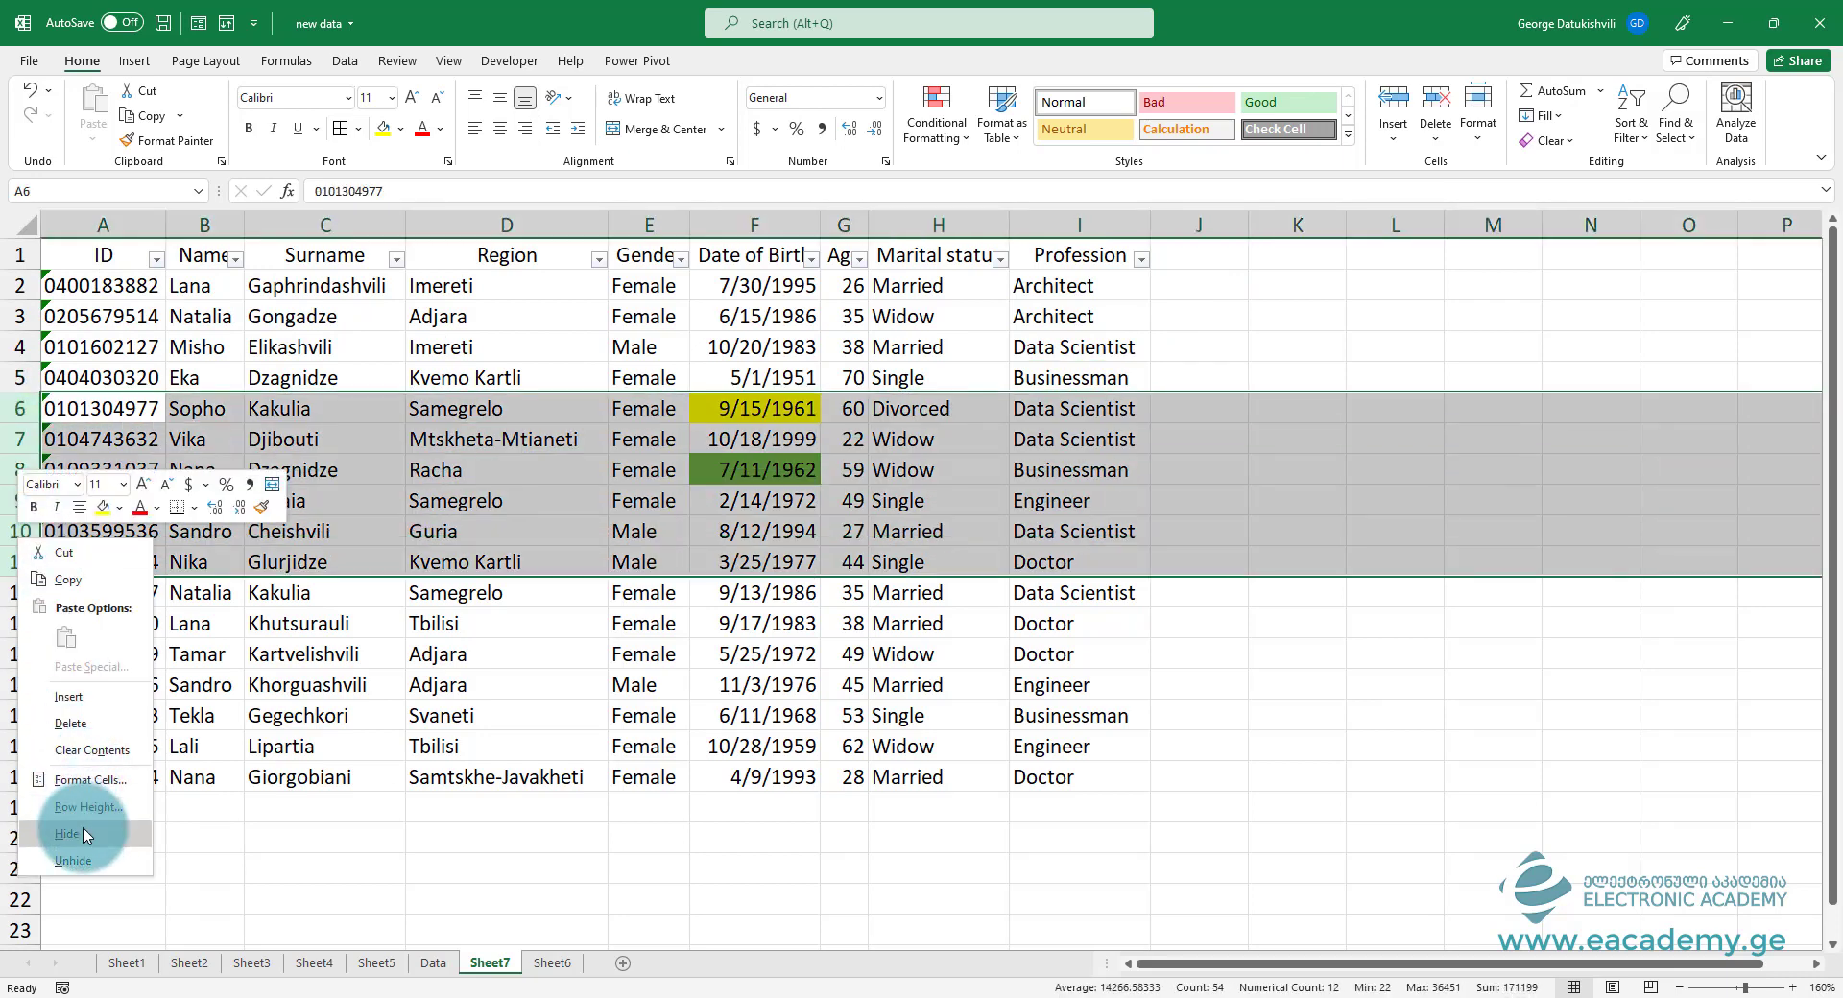
left_click(85, 835)
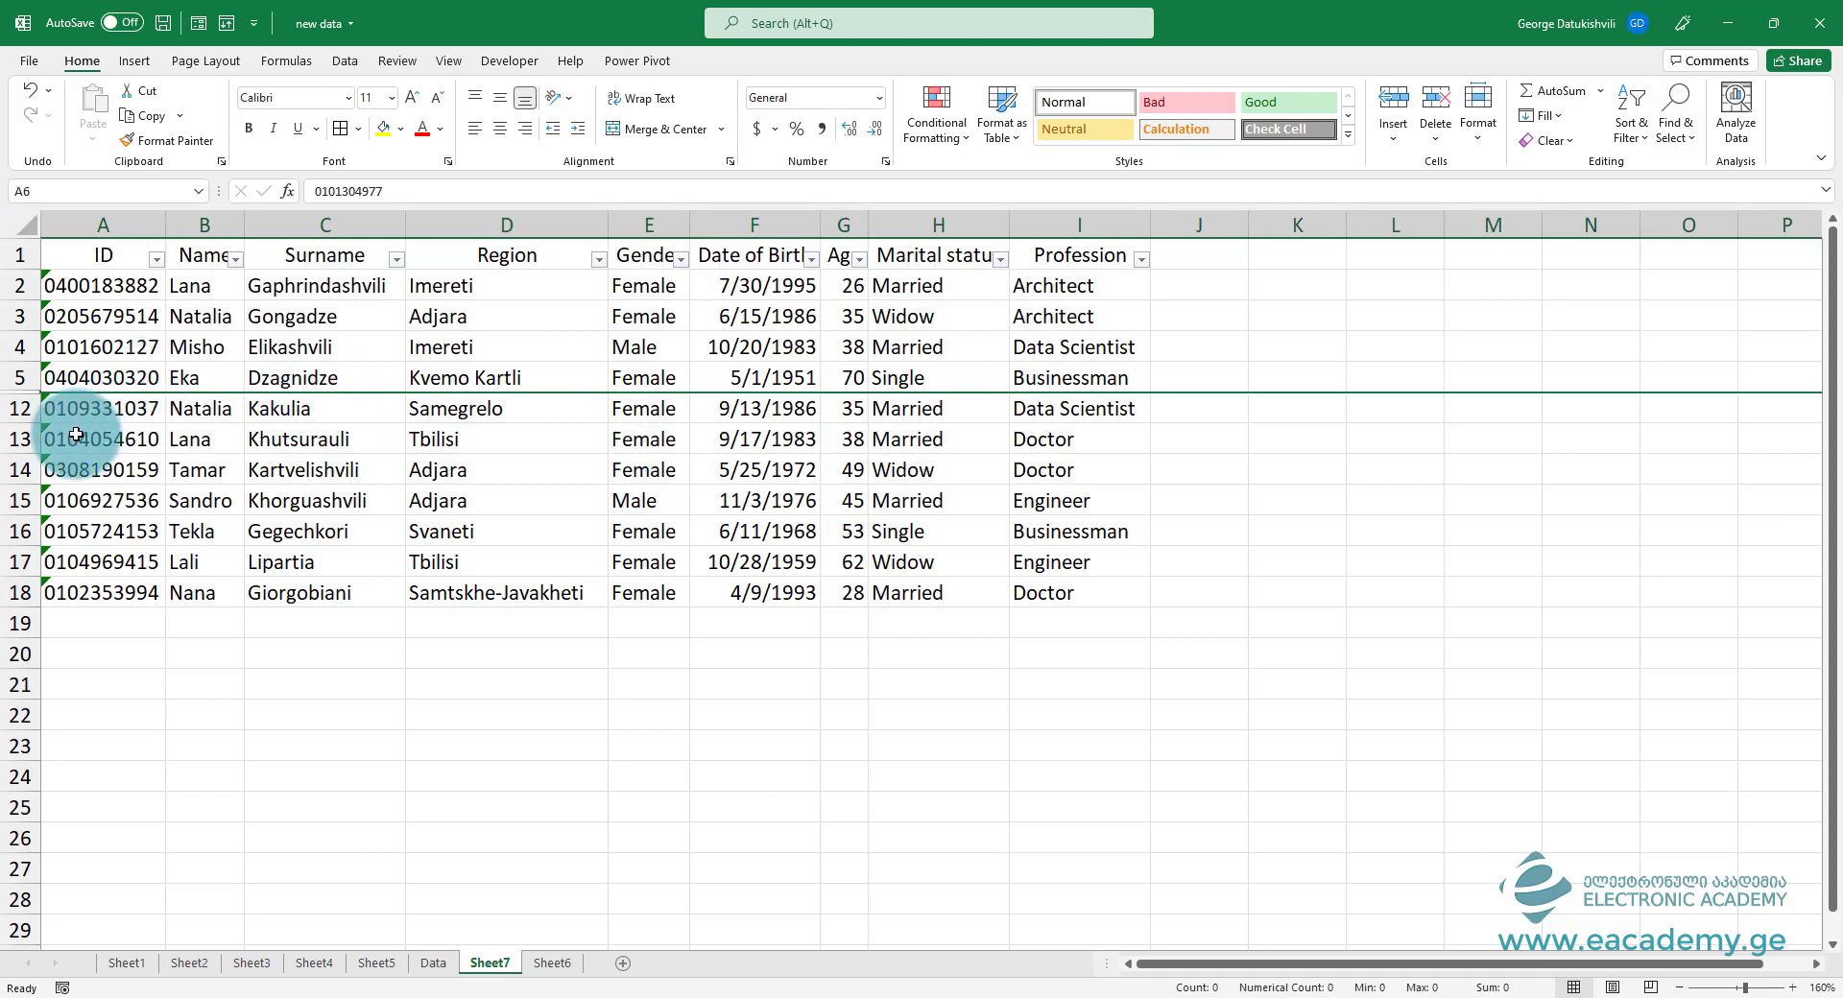
Step: Fill the Architect profession from I3 down to I13, across the hidden rows
left_click(1094, 348)
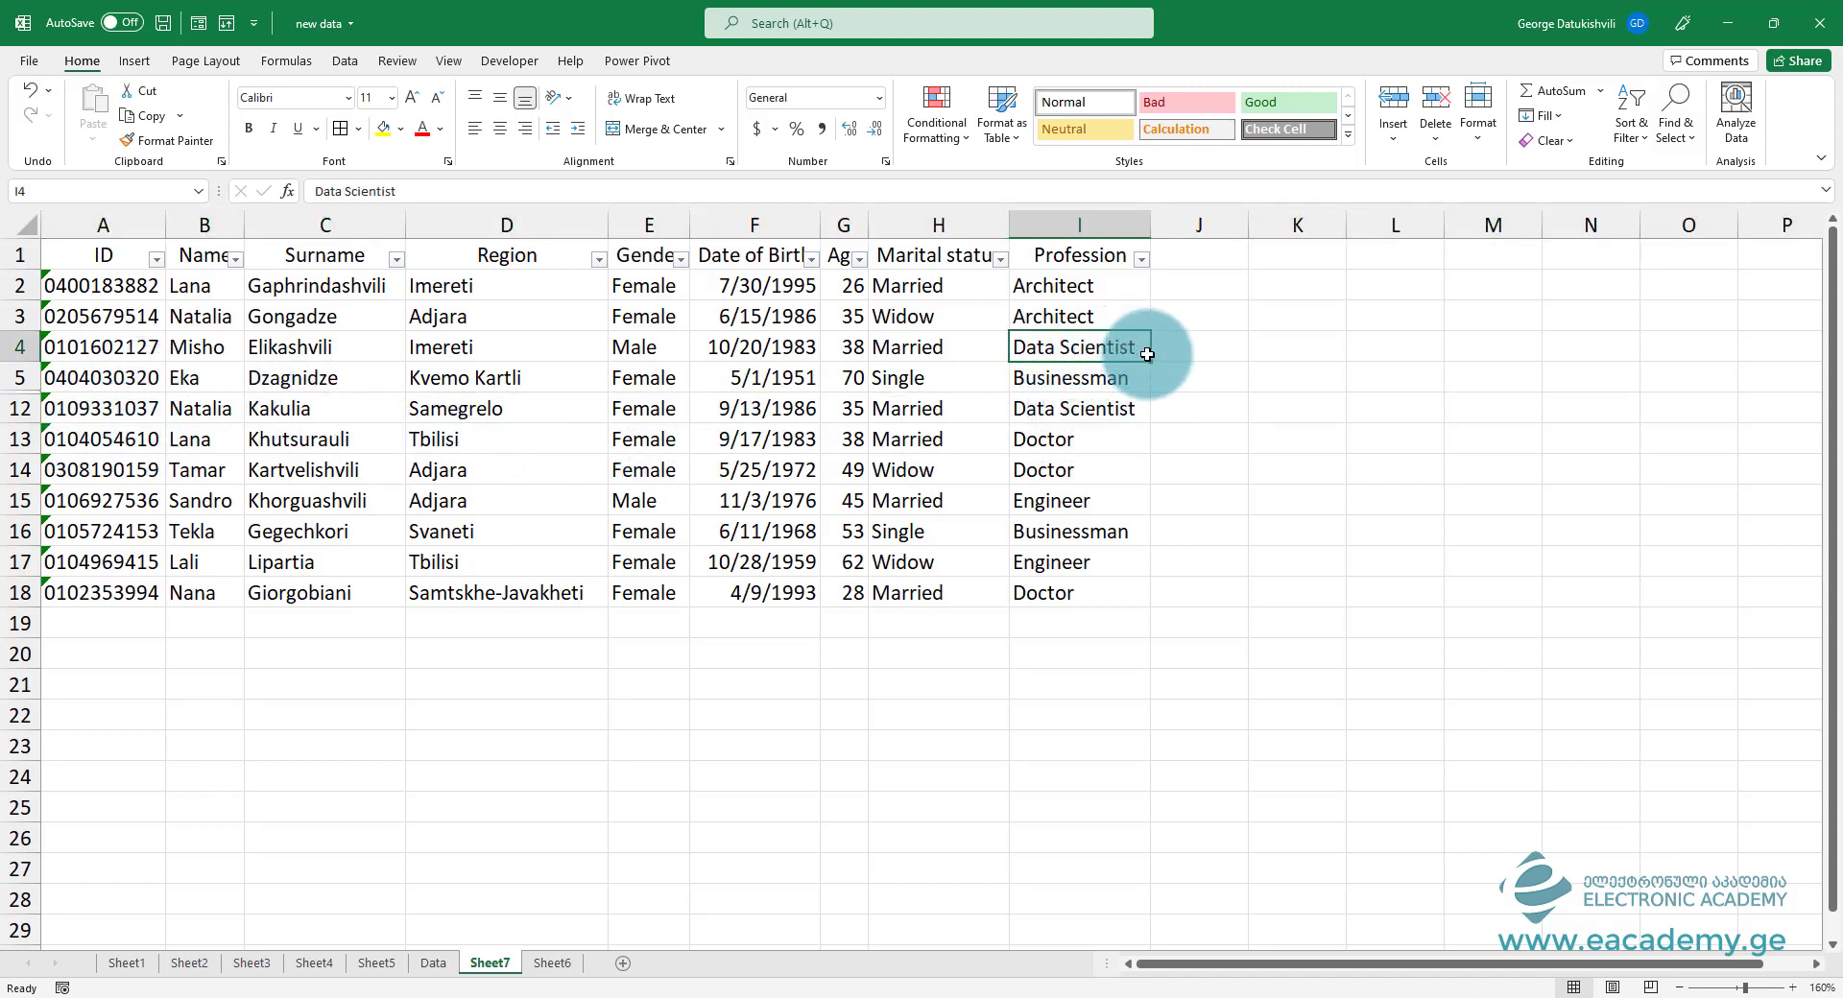
left_click(1118, 315)
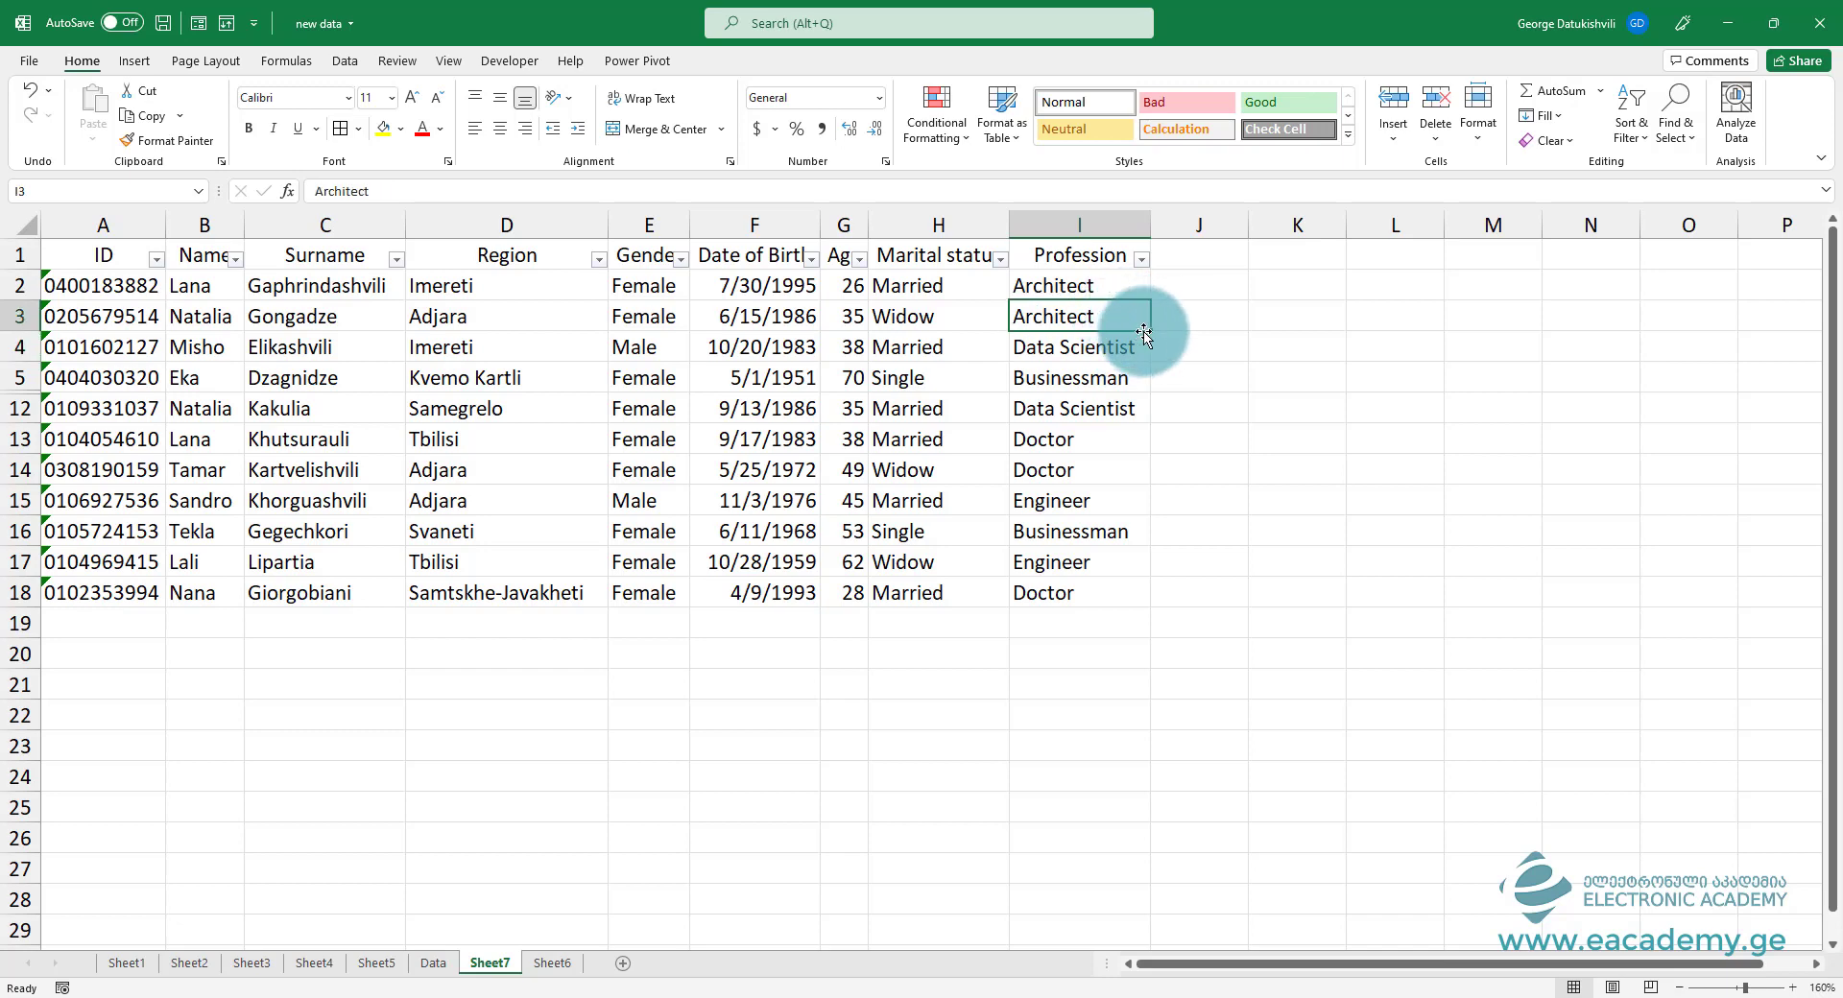
left_click_drag(1151, 330, 1145, 470)
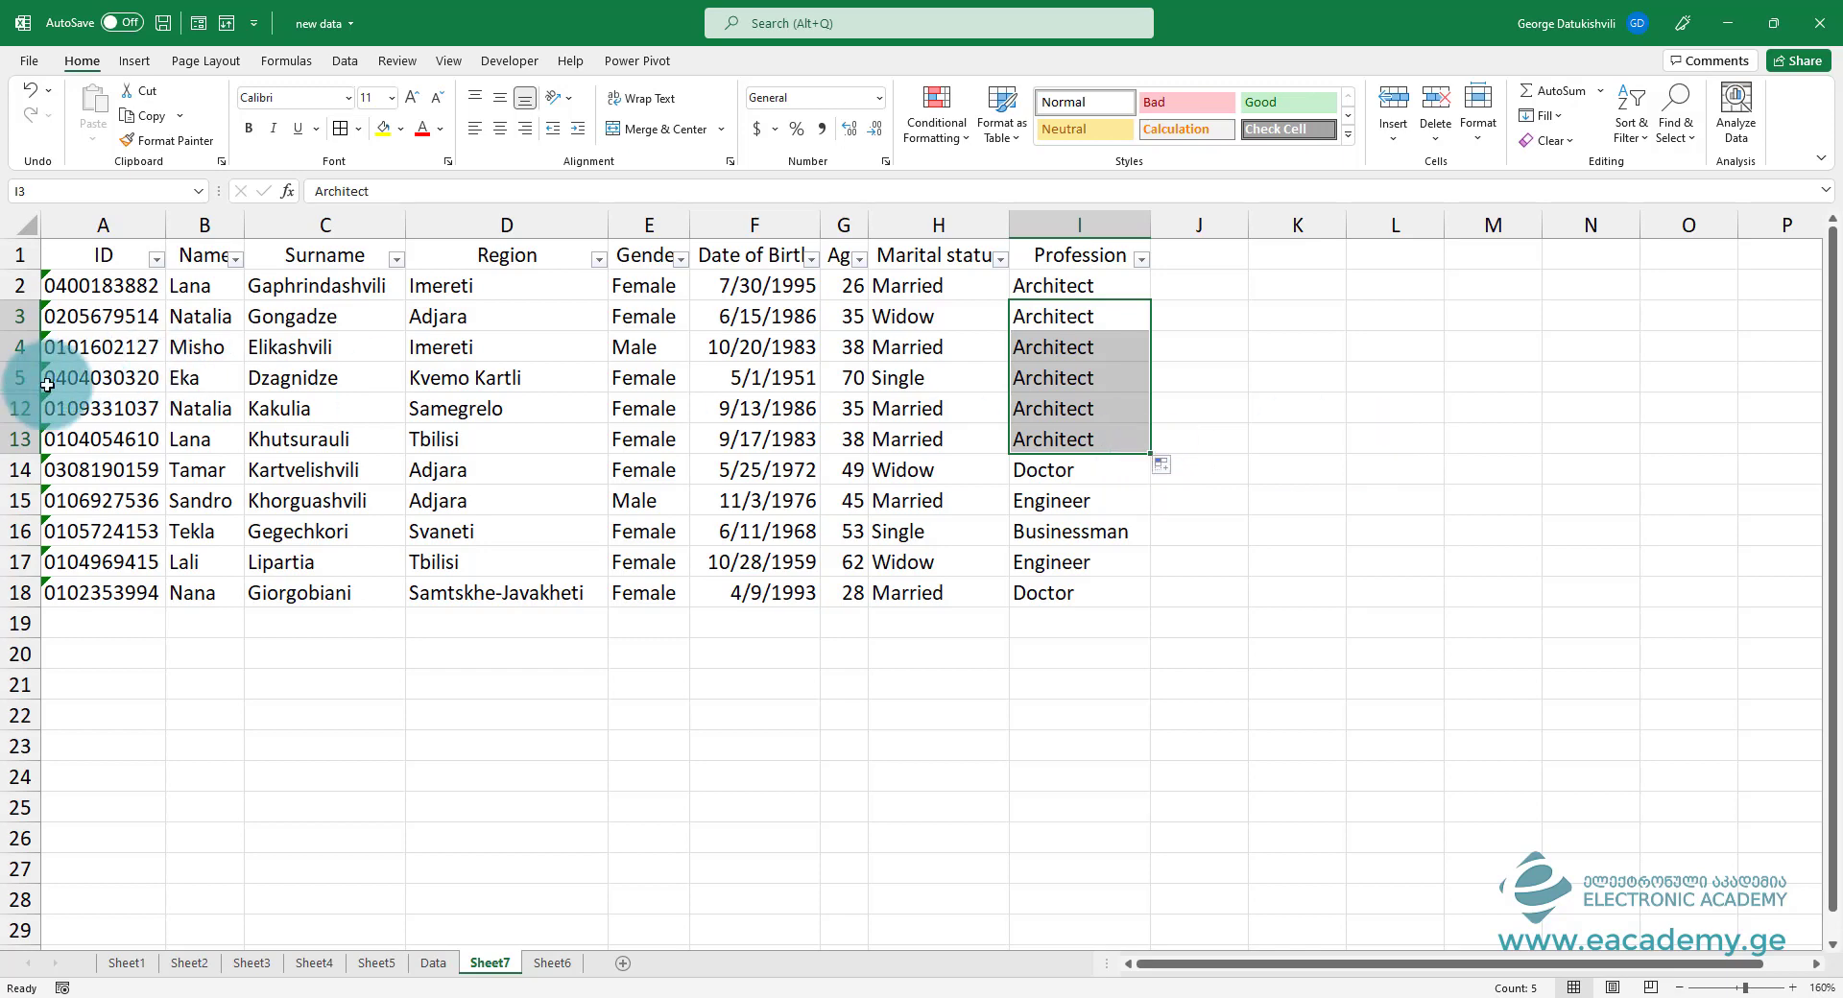
Step: Unhide the rows between 5 and 12, and select I5:I12 to check the filled professions
left_click_drag(21, 387, 19, 409)
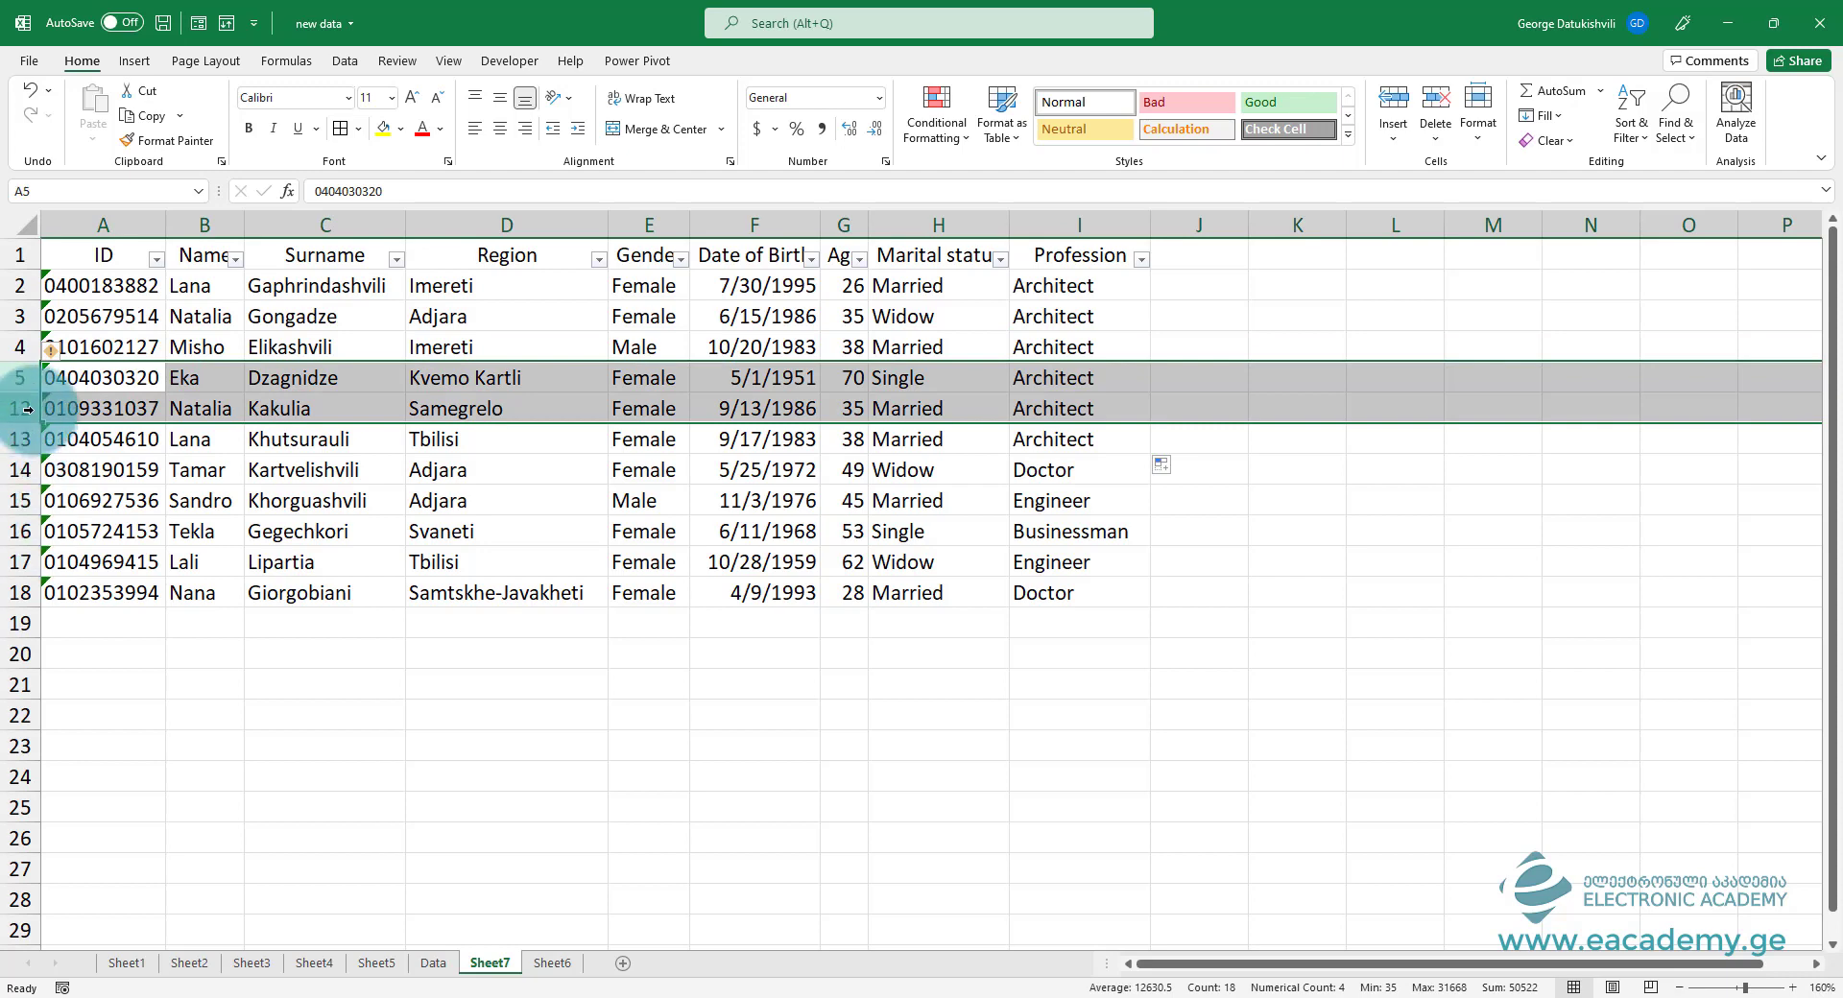
right_click(22, 409)
left_click(101, 758)
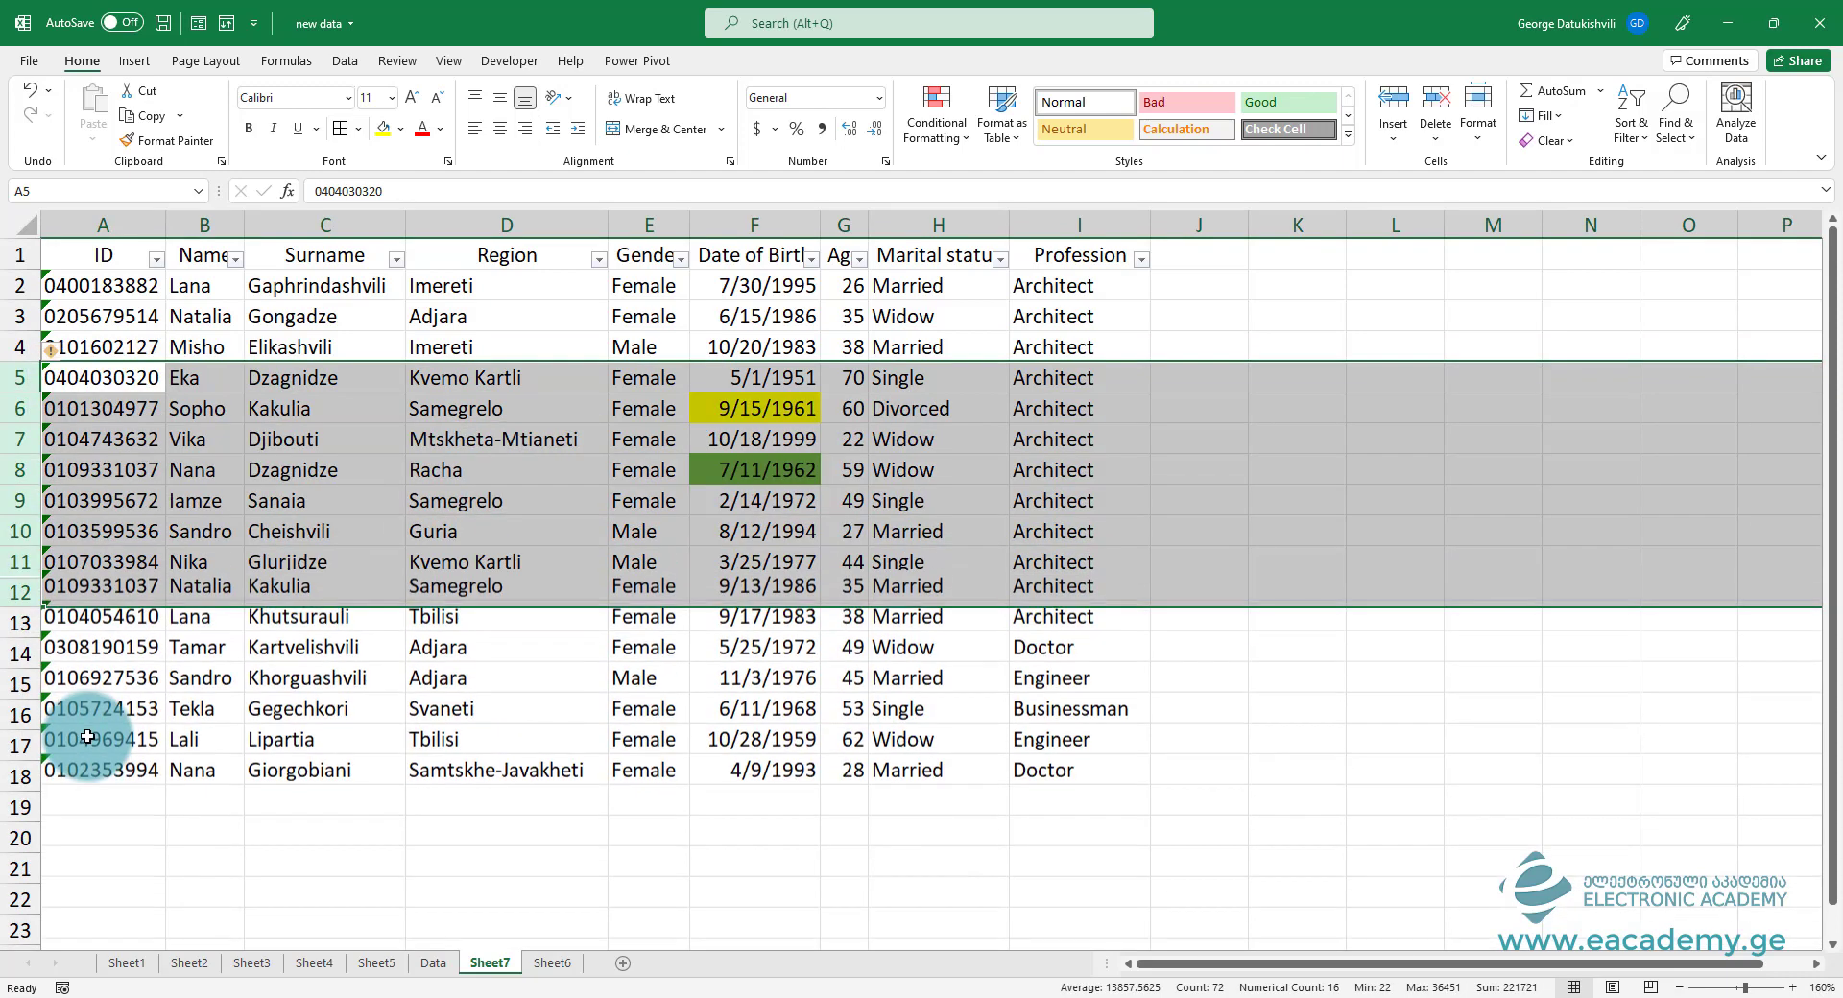
left_click_drag(1020, 378, 1040, 598)
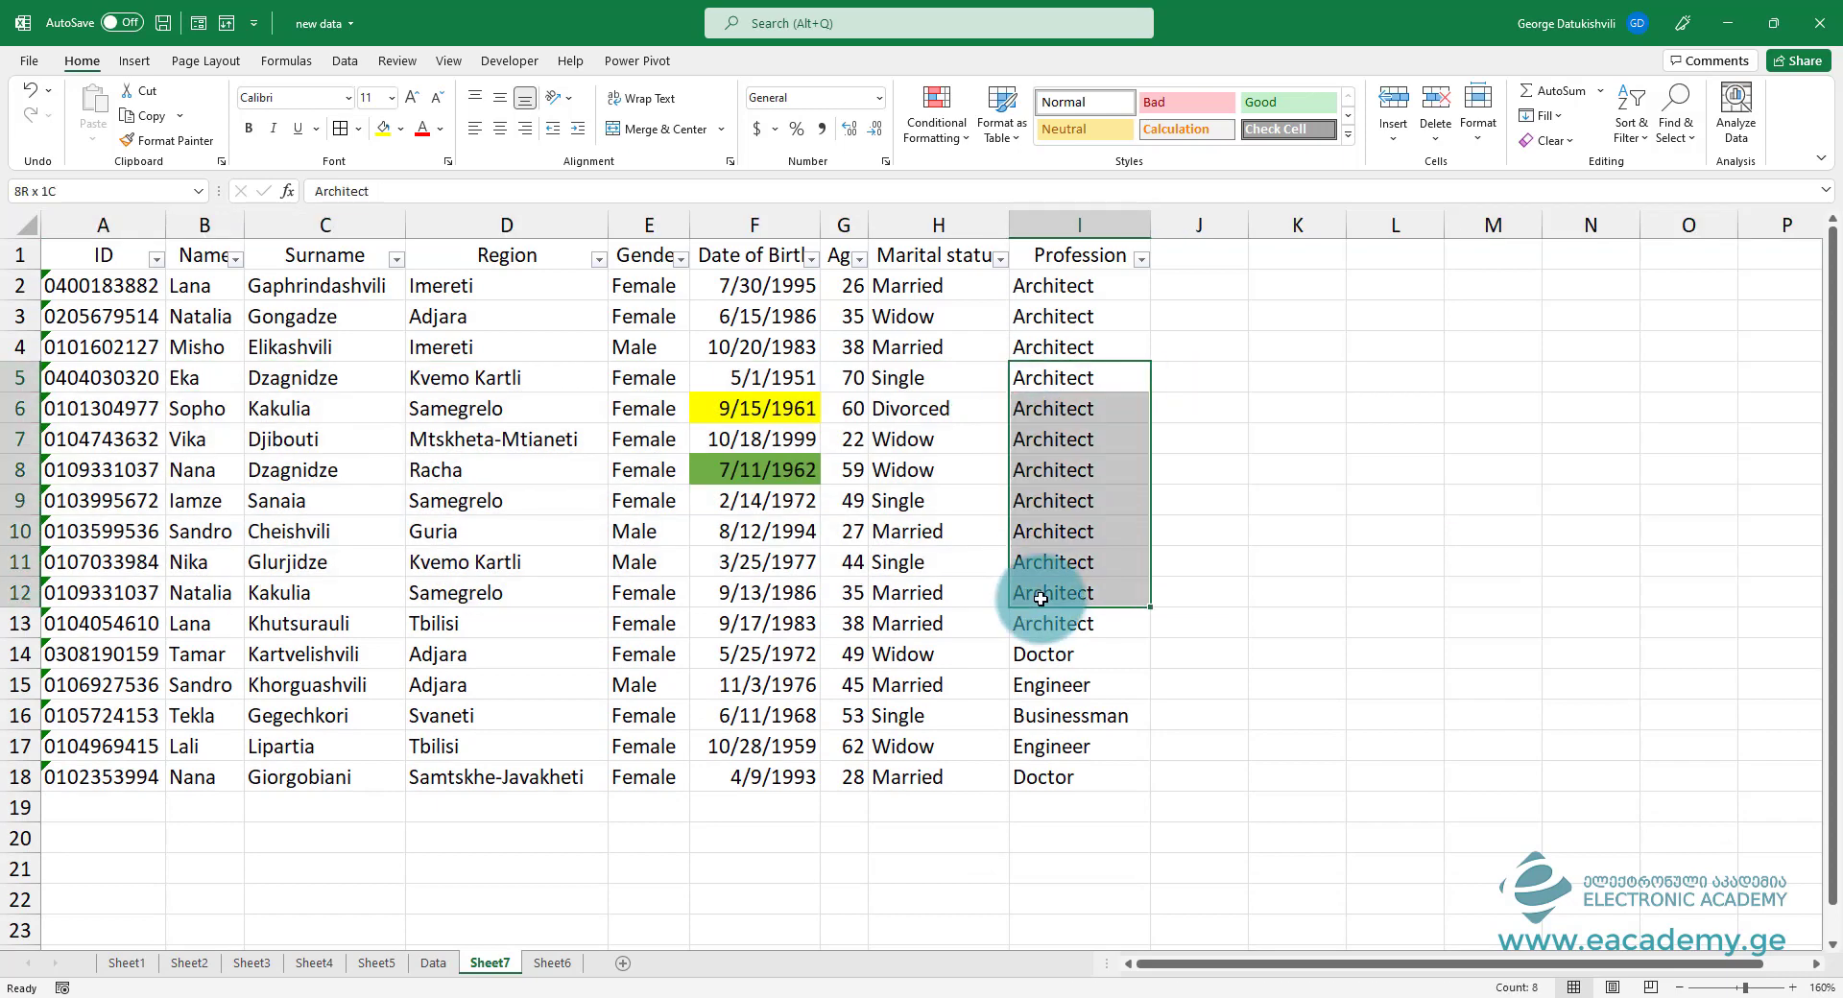
Step: Undo the row unhiding and the Architect fill in the Profession column
key("ctrl+z")
key("ctrl+z")
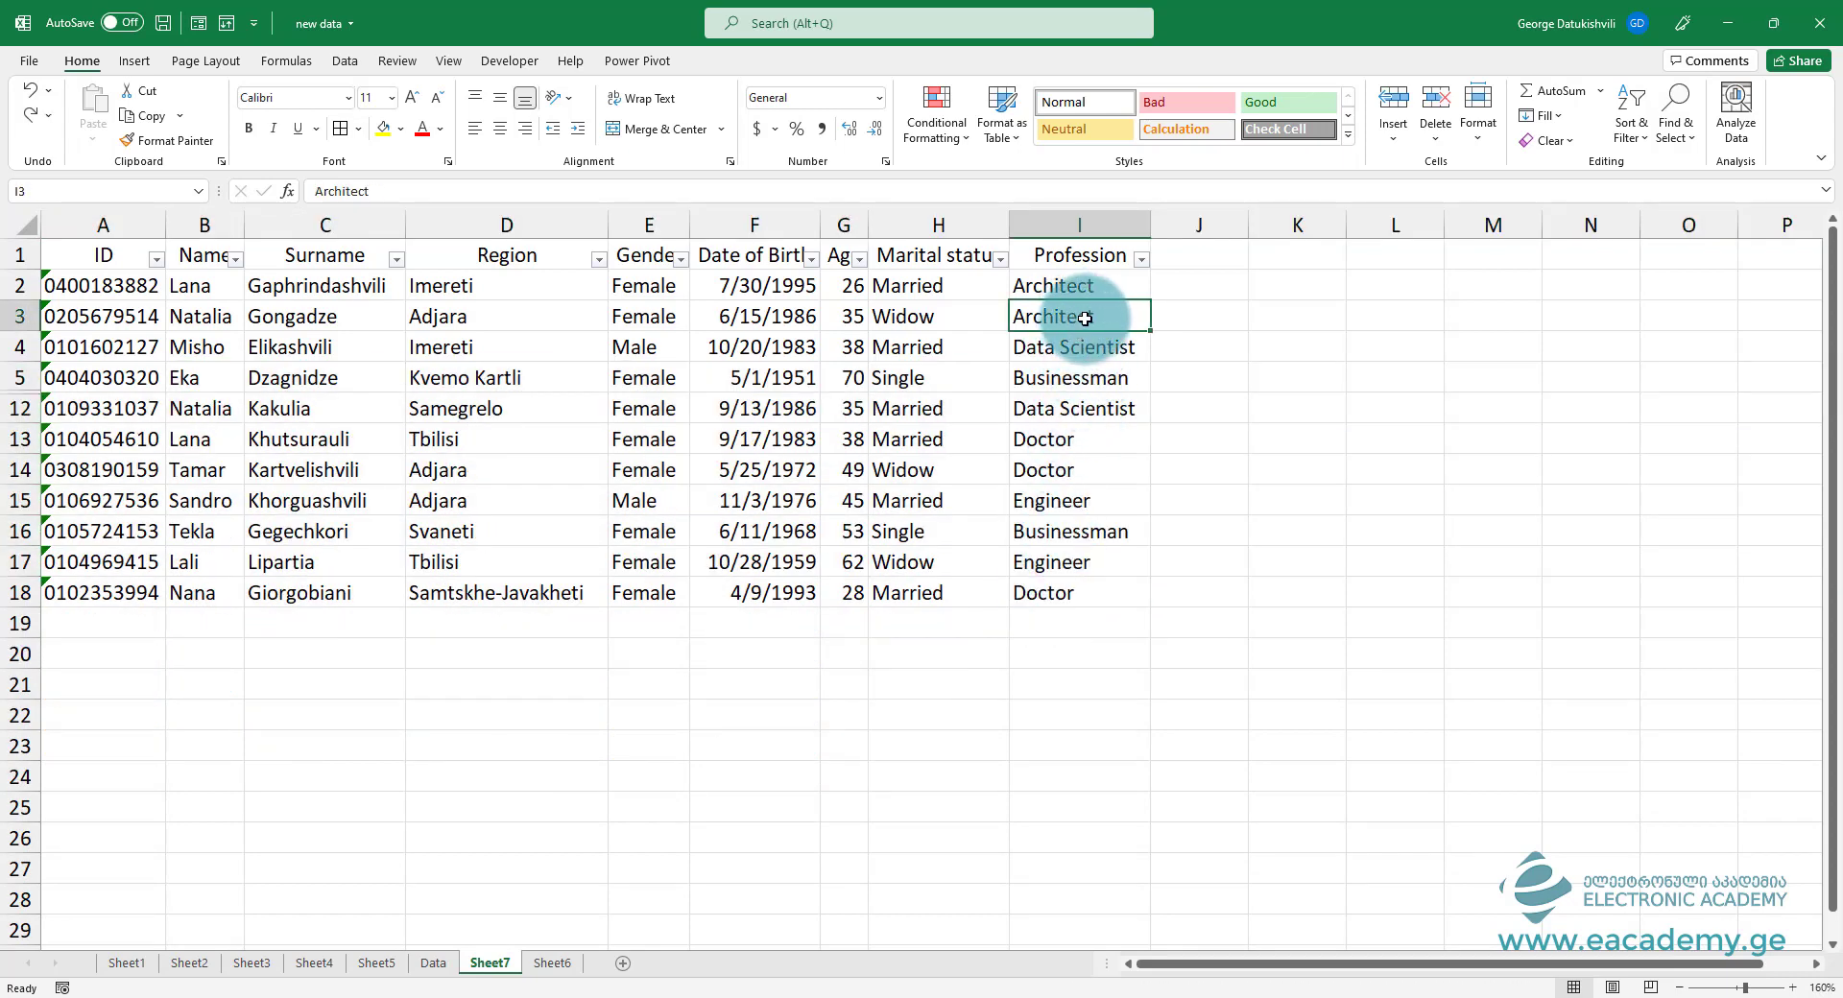
Step: Copy Architect from I3 and paste it into only the visible cells of I4:I15
key("ctrl+c")
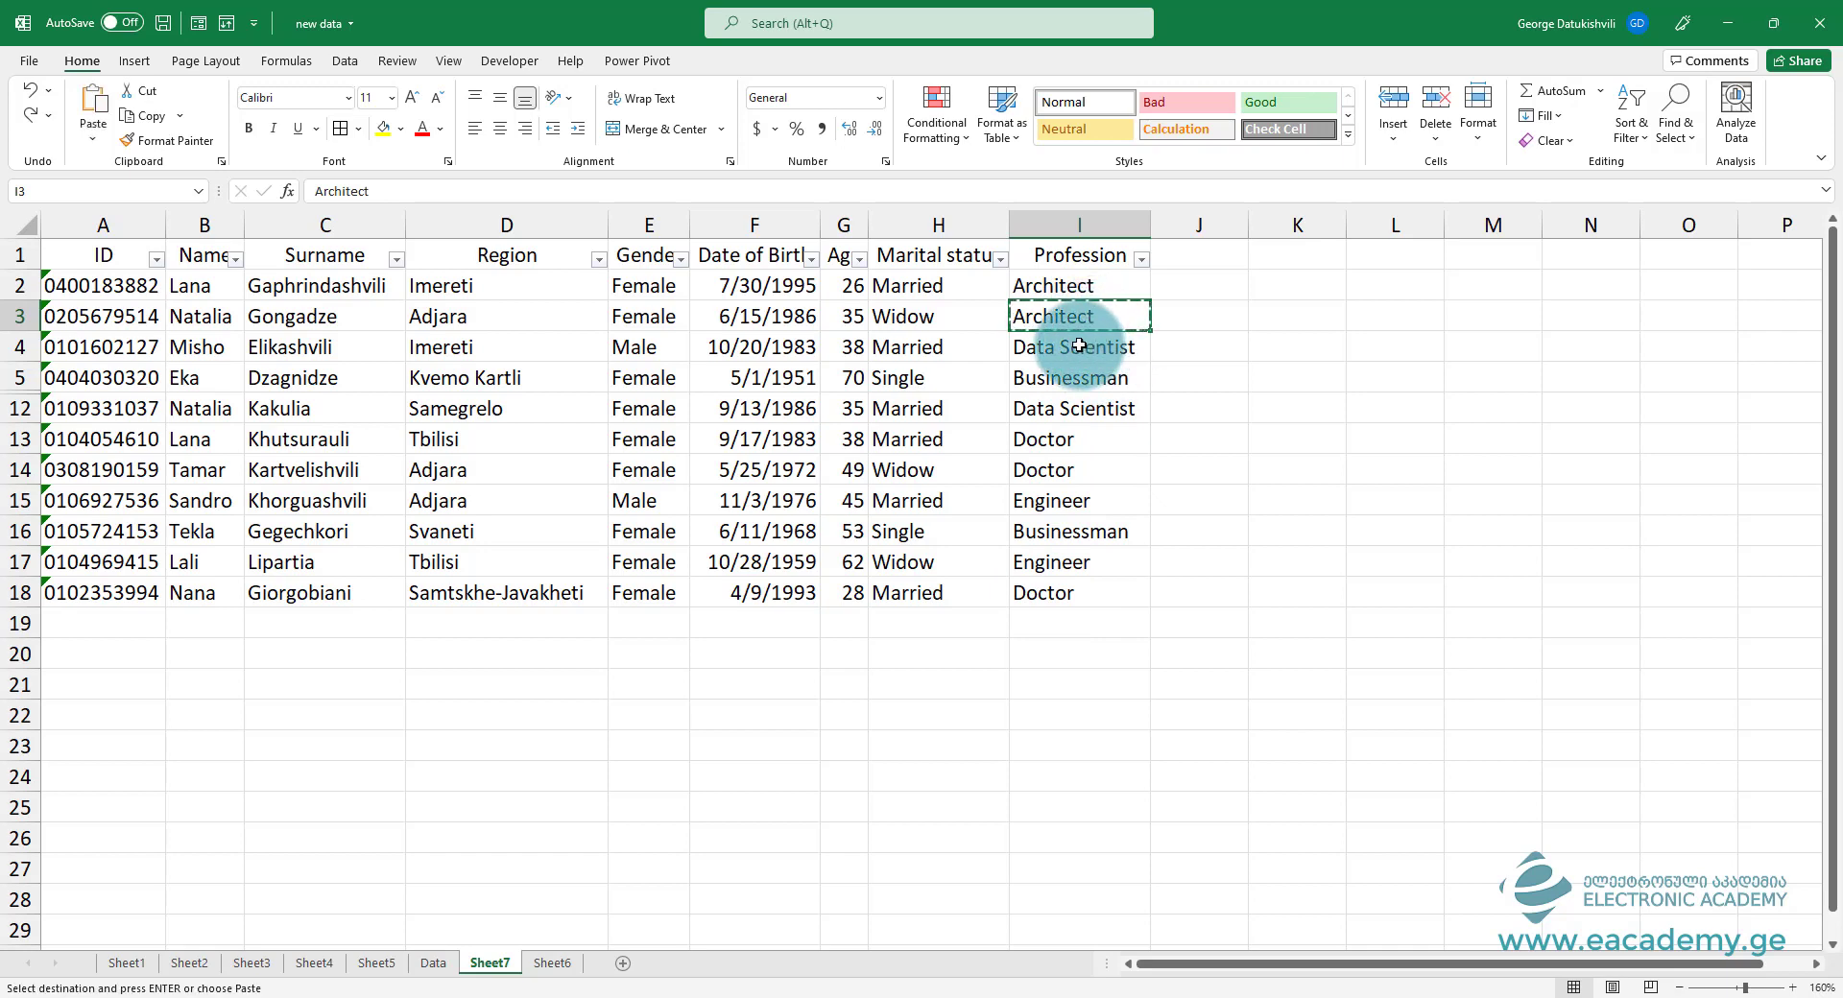
left_click_drag(1077, 346, 1064, 501)
left_click(1069, 359)
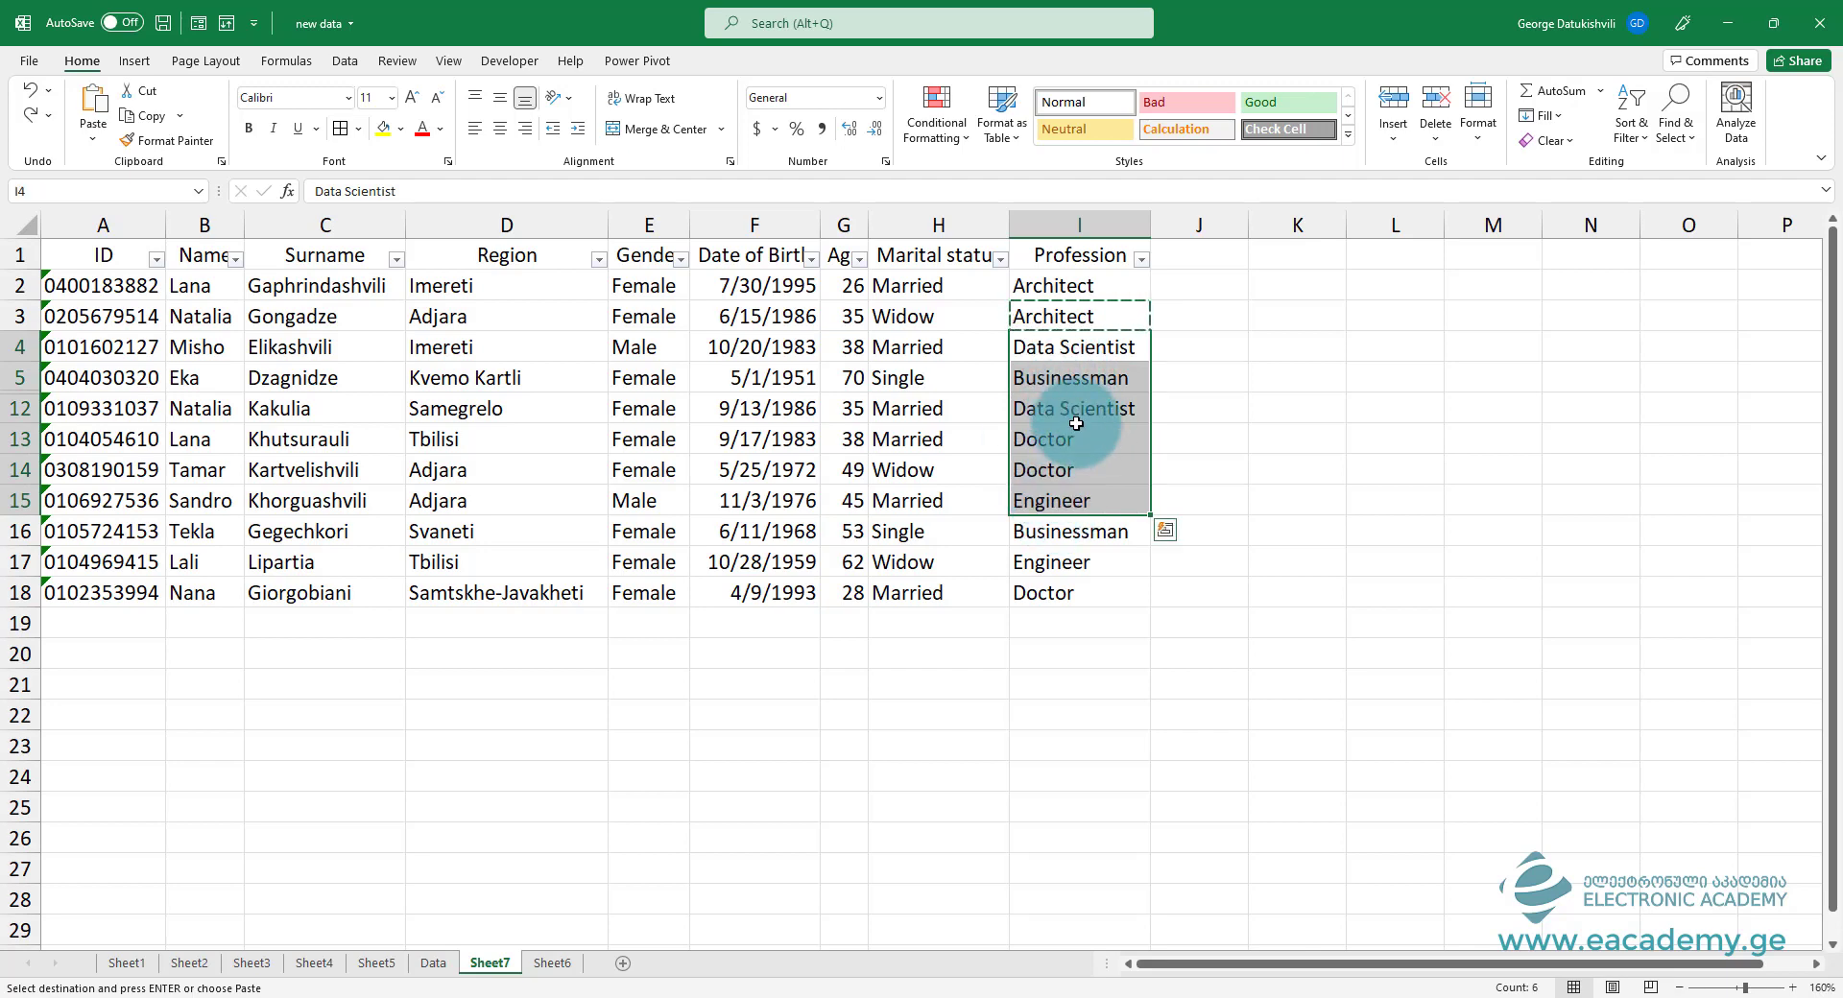
key("alt+semicolon")
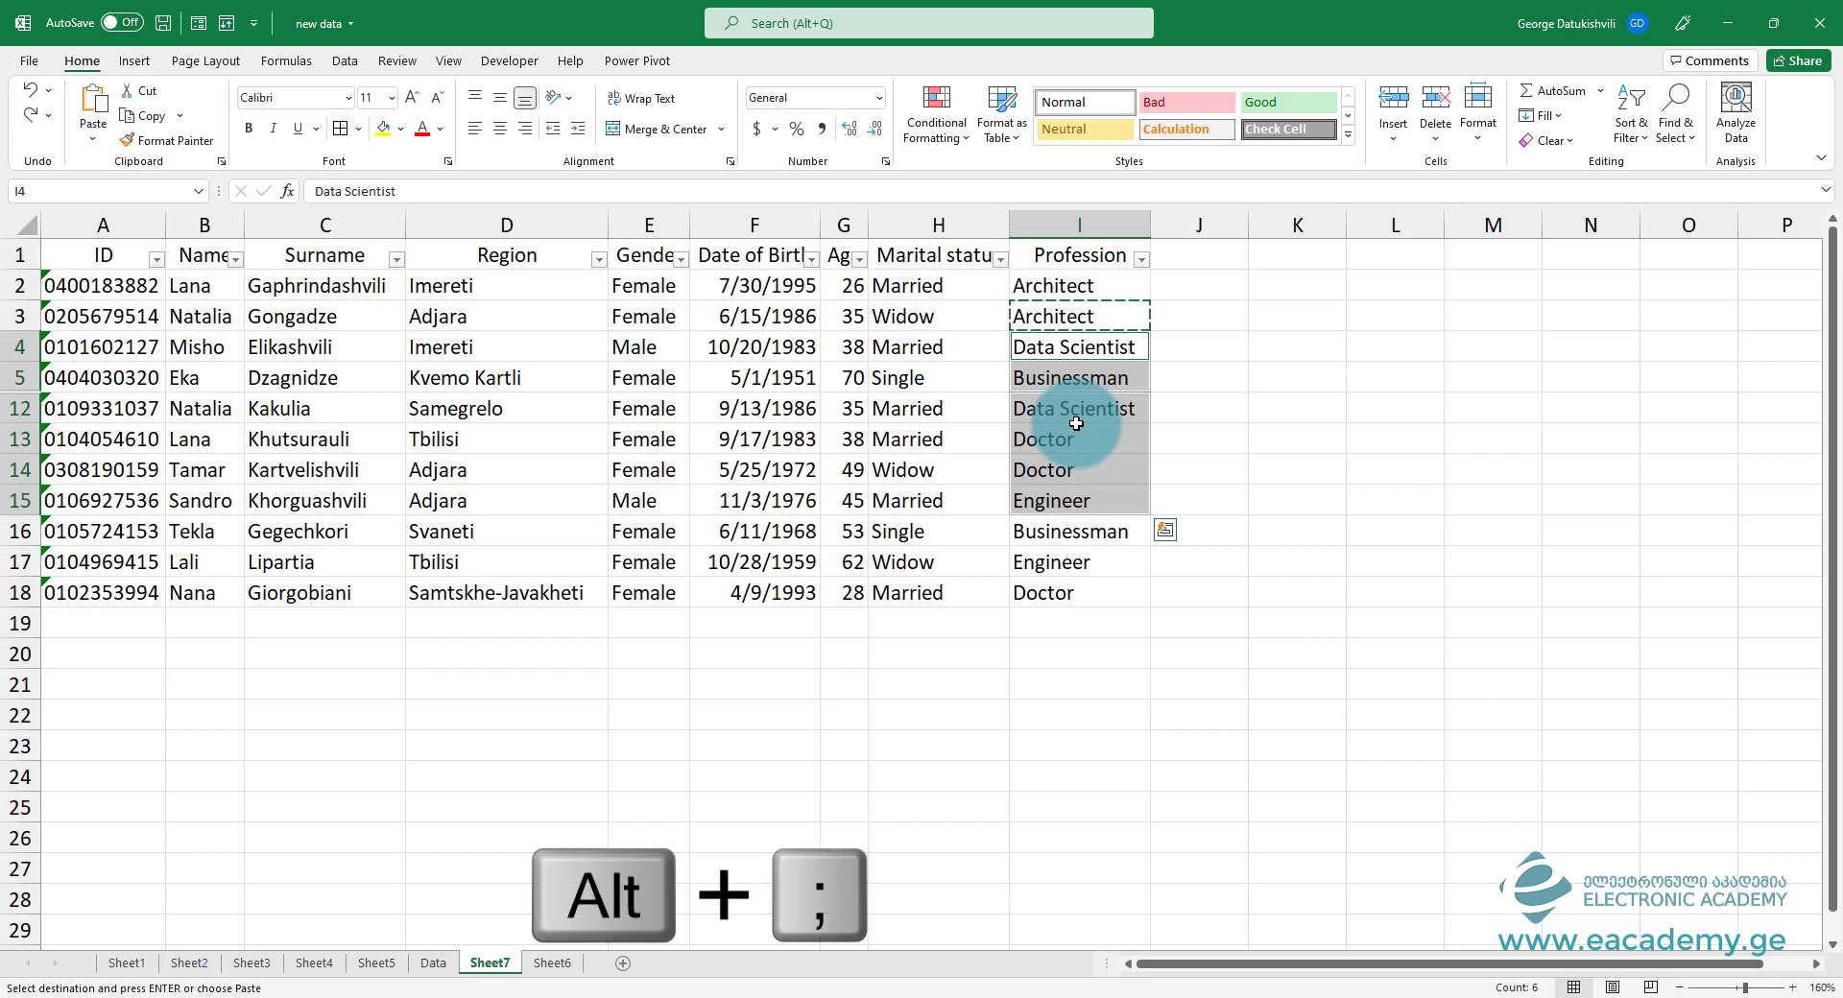
key("ctrl+v")
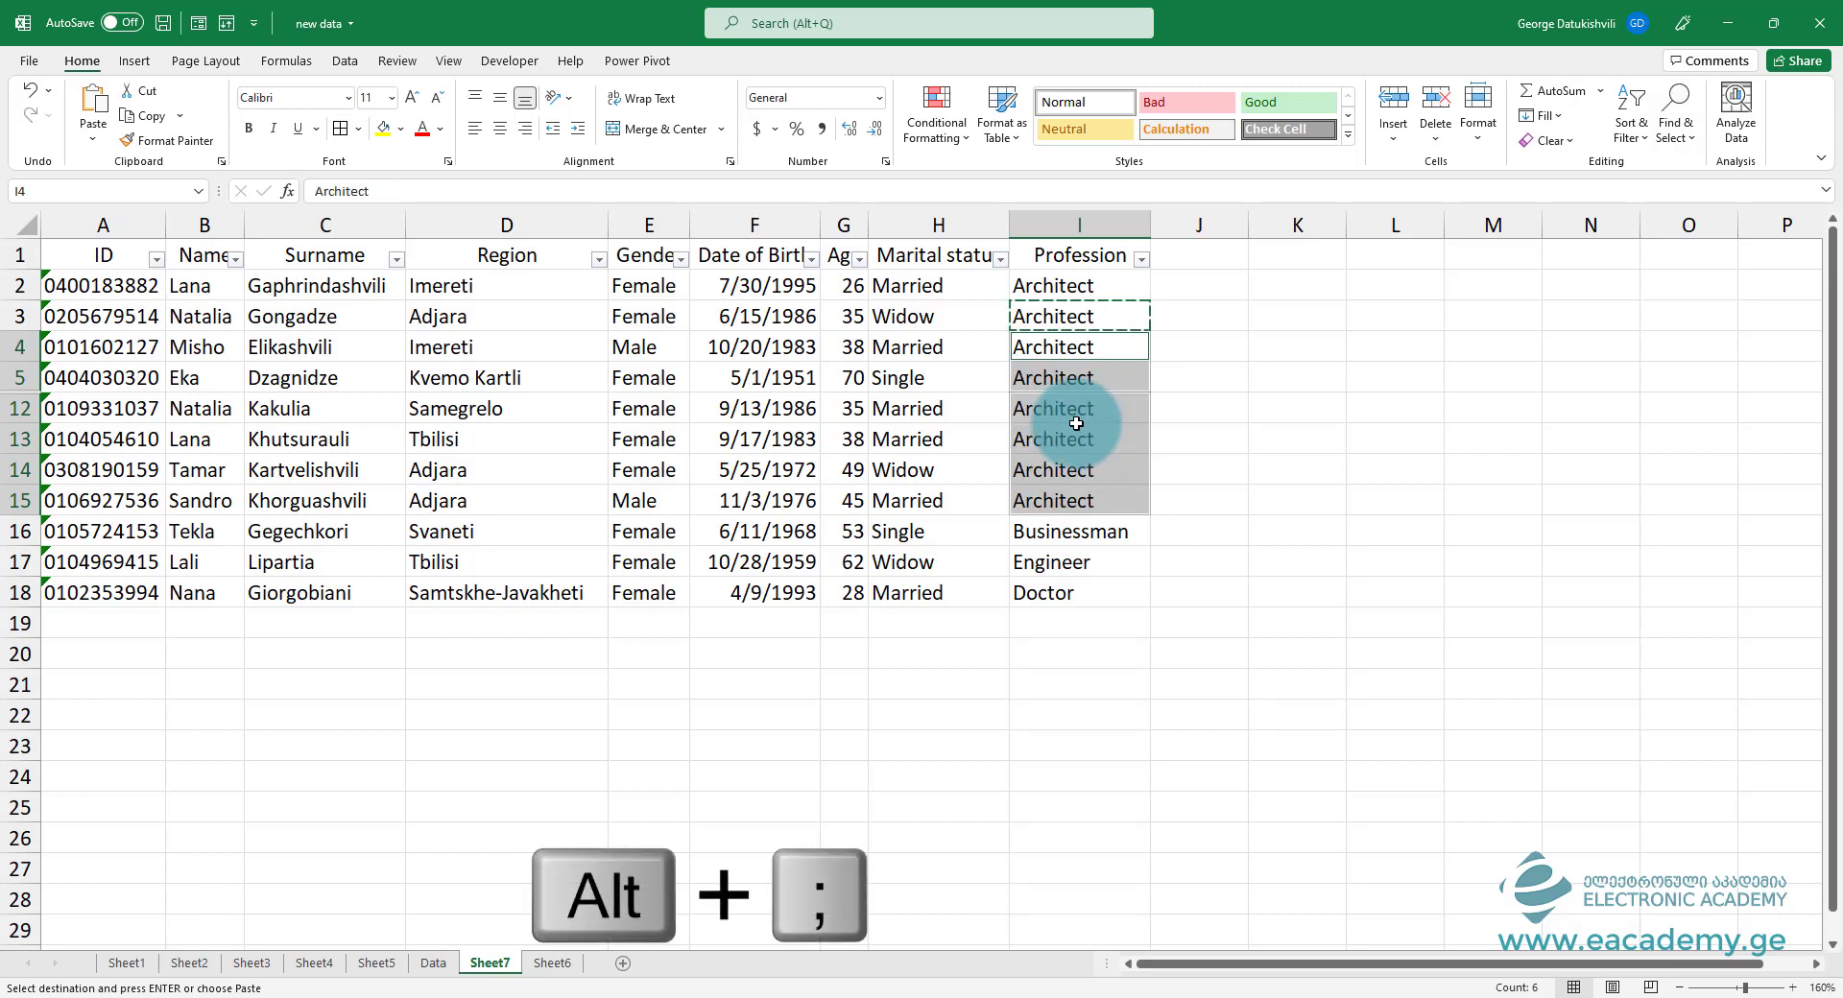
Step: Unhide rows 6 through 11, and compare the professions in the pasted cells with those in I6:I11
left_click(755, 374)
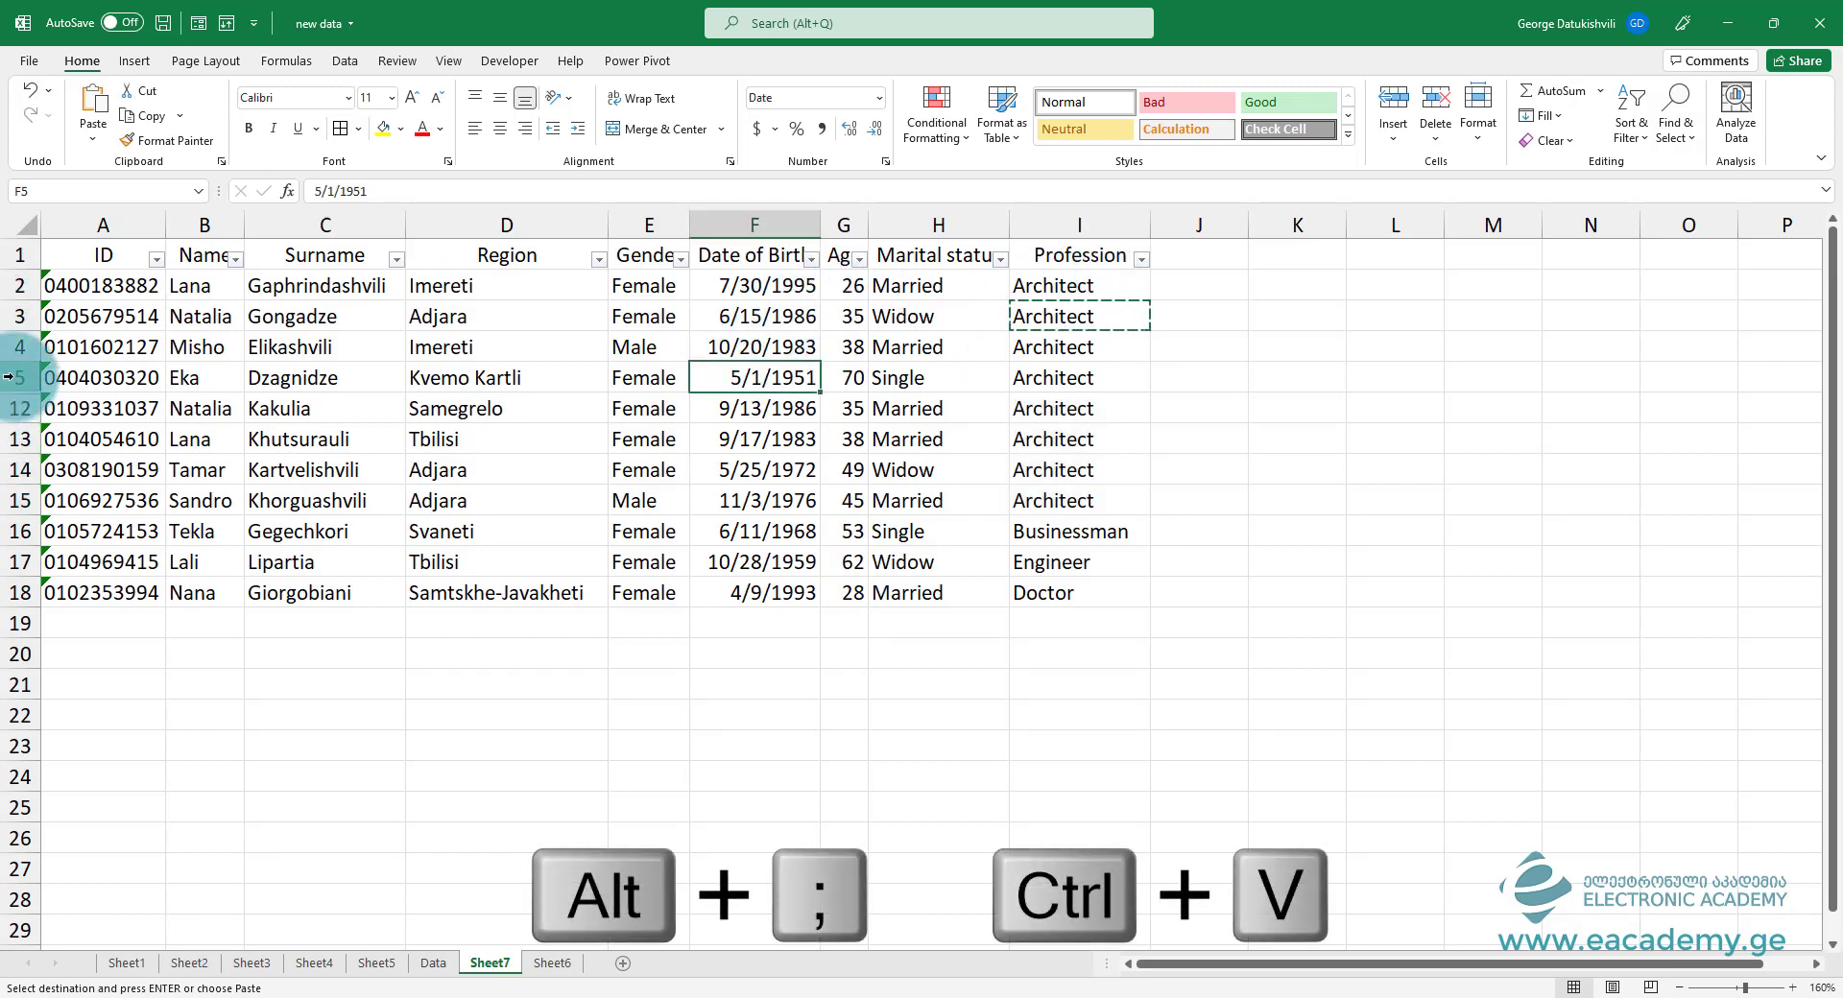
left_click_drag(9, 377, 13, 410)
right_click(14, 410)
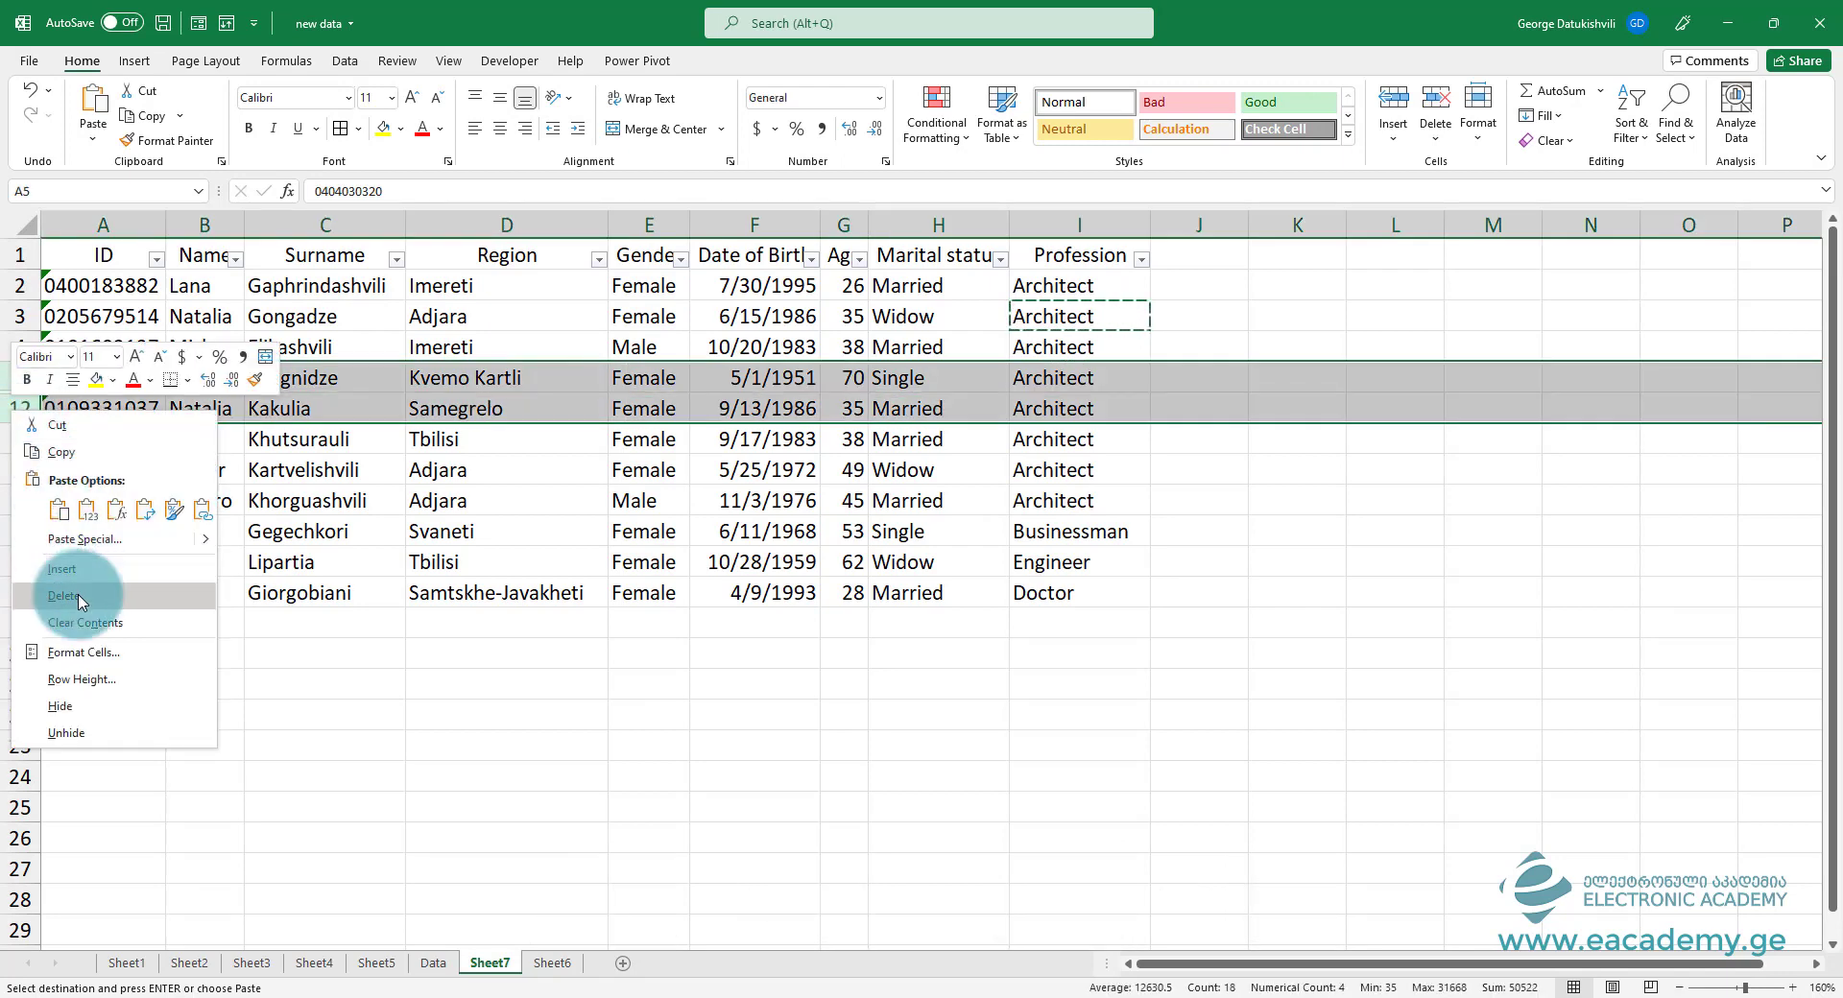
left_click(91, 735)
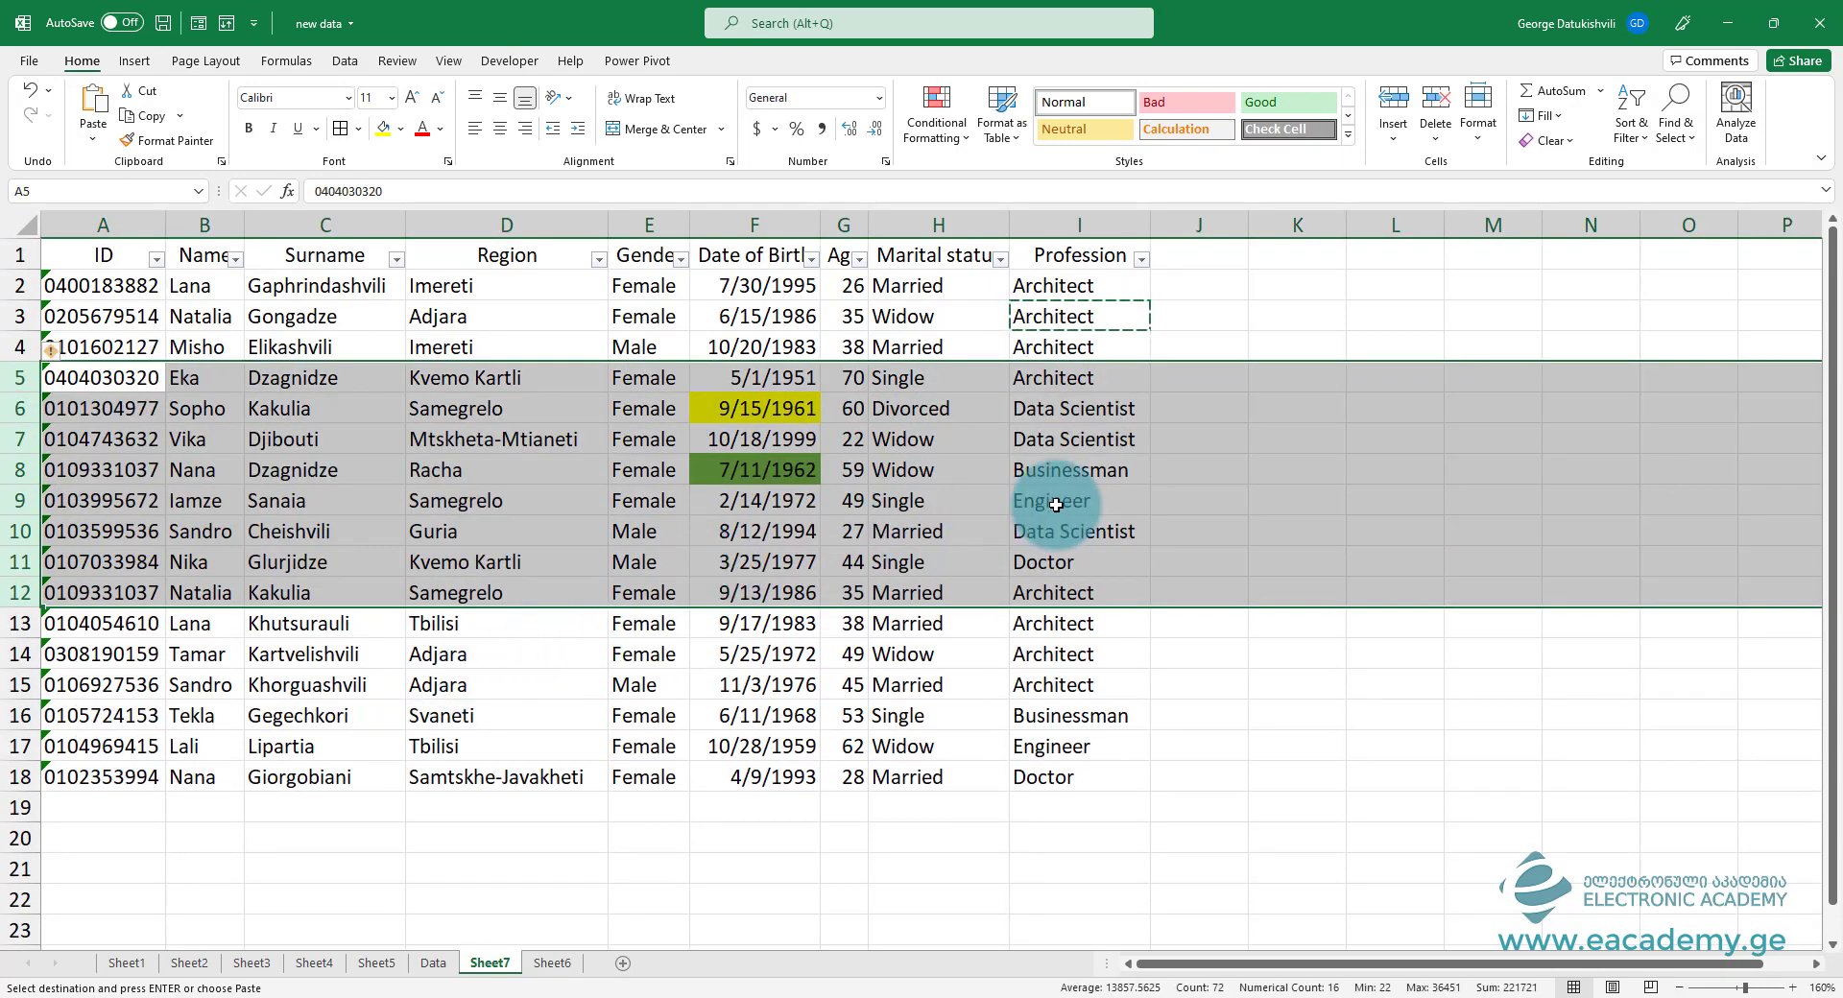
left_click_drag(1055, 588, 1051, 686)
left_click_drag(1053, 408, 1047, 560)
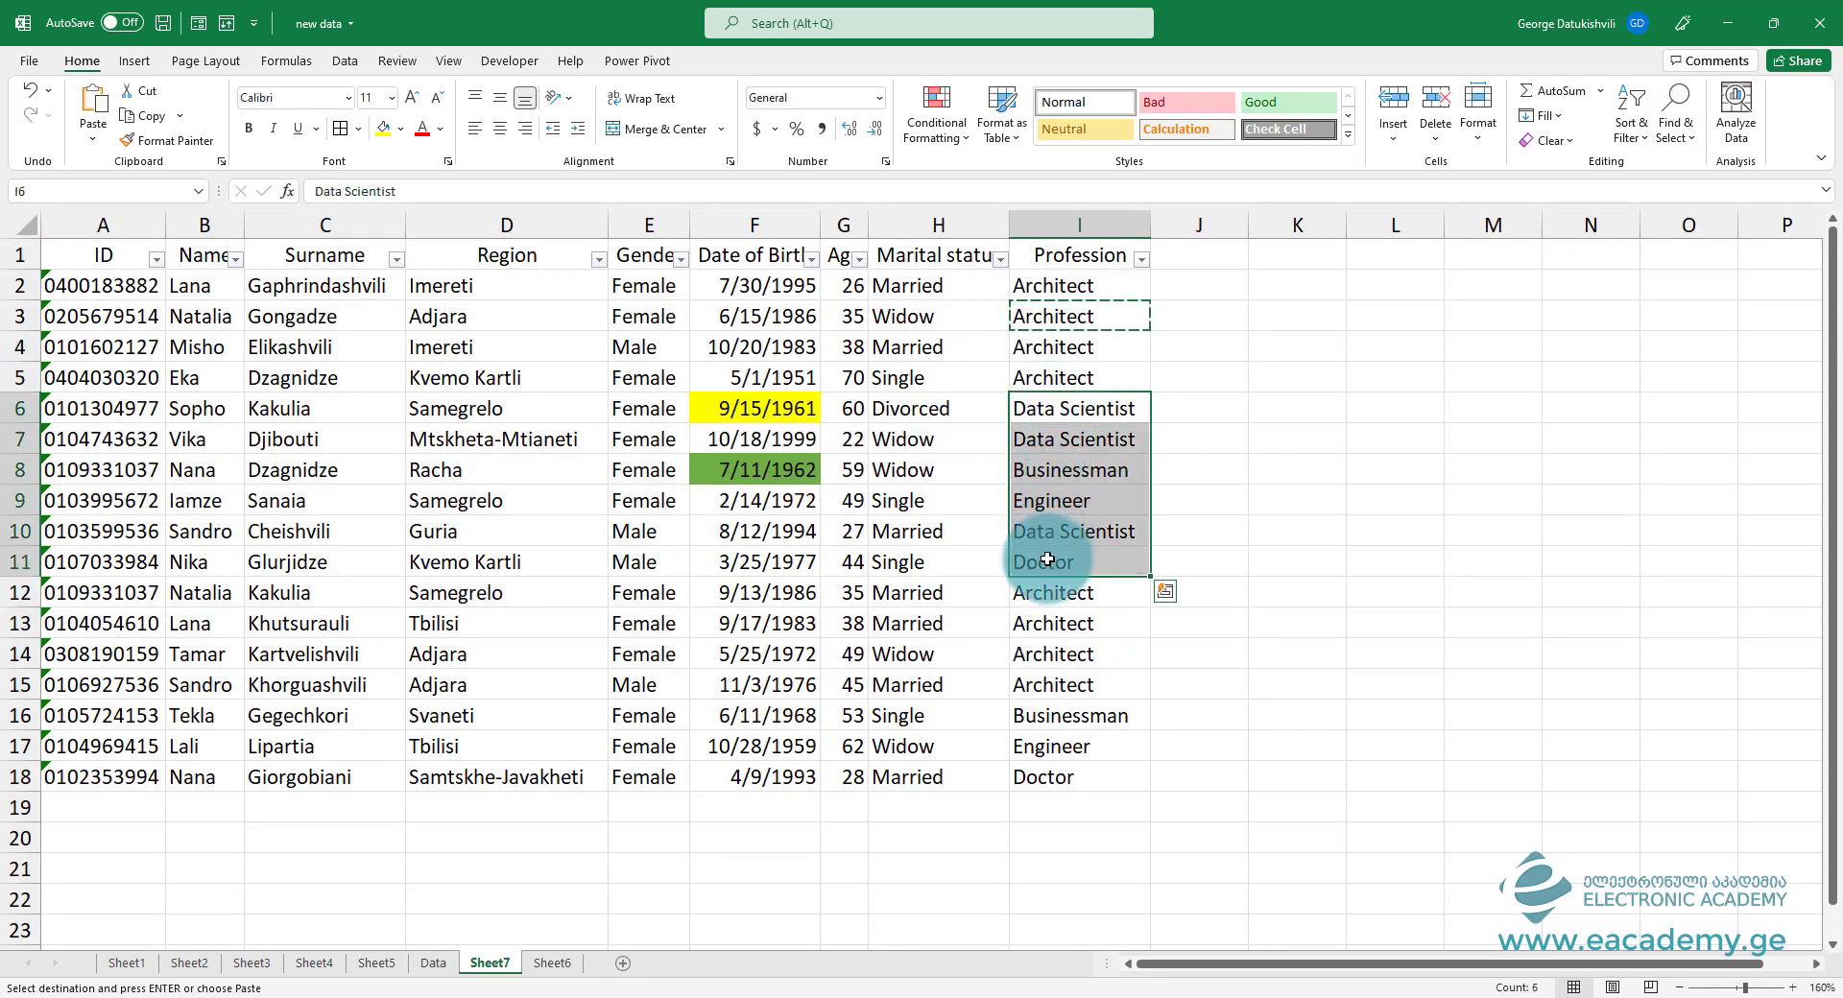